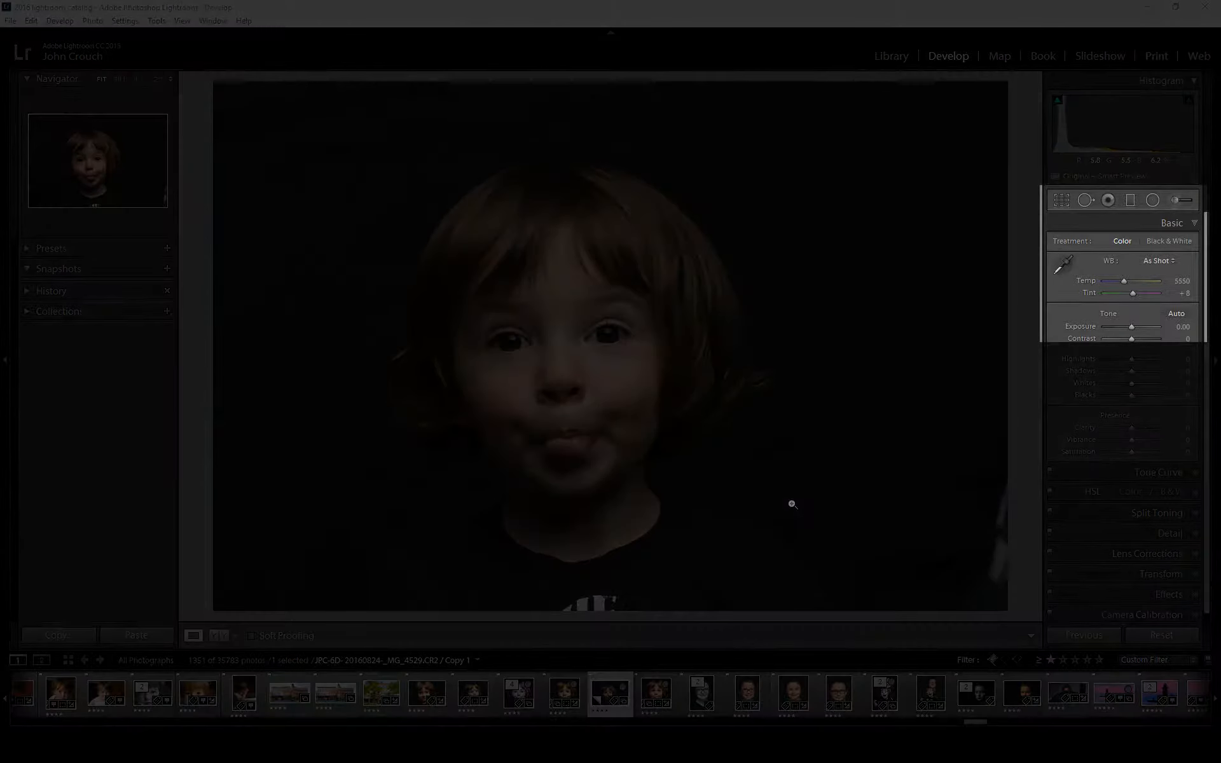
Crop the portrait around the child's head and shoulders and set the crop aspect ratio to 1 x 1
{"action": "left_click", "coordinate": [1066, 202]}
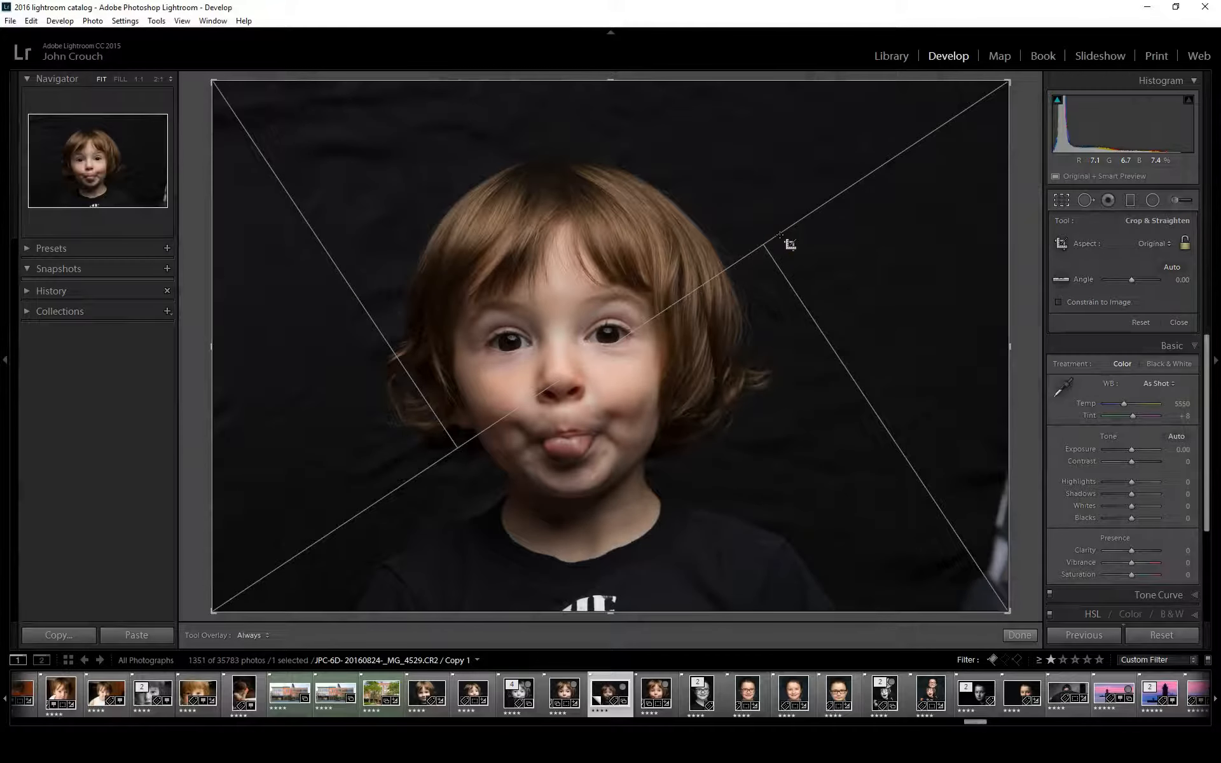
{"action": "key", "text": "o"}
{"action": "key", "text": "o"}
{"action": "key", "text": "o"}
{"action": "key", "text": "o"}
{"action": "key", "text": "o"}
{"action": "key", "text": "o"}
{"action": "key", "text": "o"}
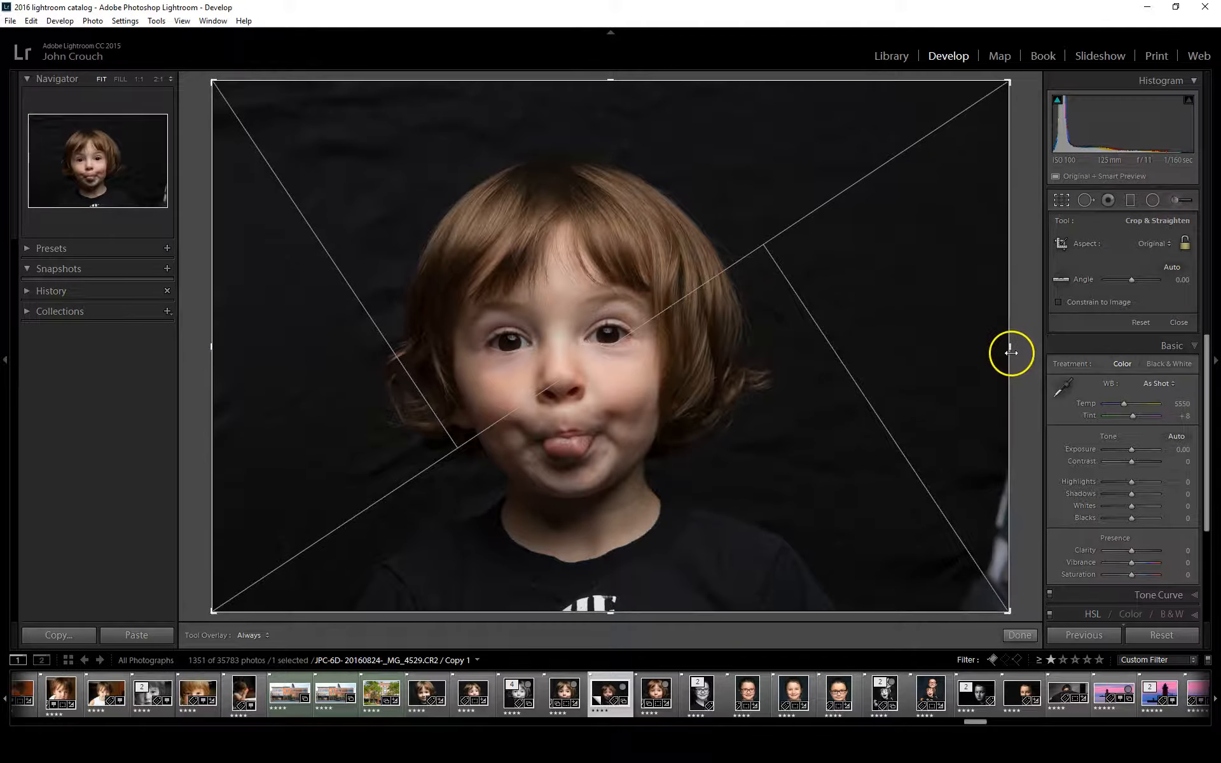
{"action": "left_click_drag", "start_coordinate": [1013, 346], "coordinate": [924, 361]}
{"action": "left_click_drag", "start_coordinate": [300, 346], "coordinate": [365, 354]}
{"action": "left_click_drag", "start_coordinate": [616, 82], "coordinate": [603, 107]}
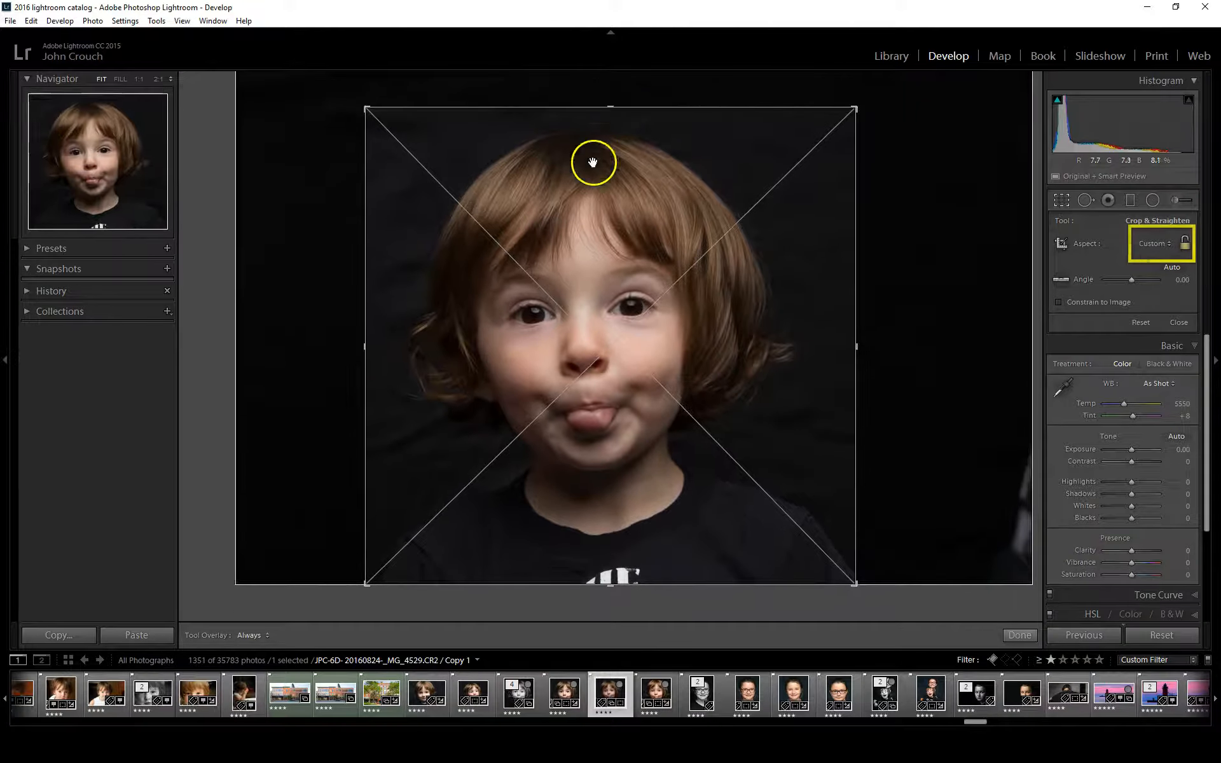
{"action": "left_click", "coordinate": [1151, 240]}
{"action": "left_click", "coordinate": [1074, 309]}
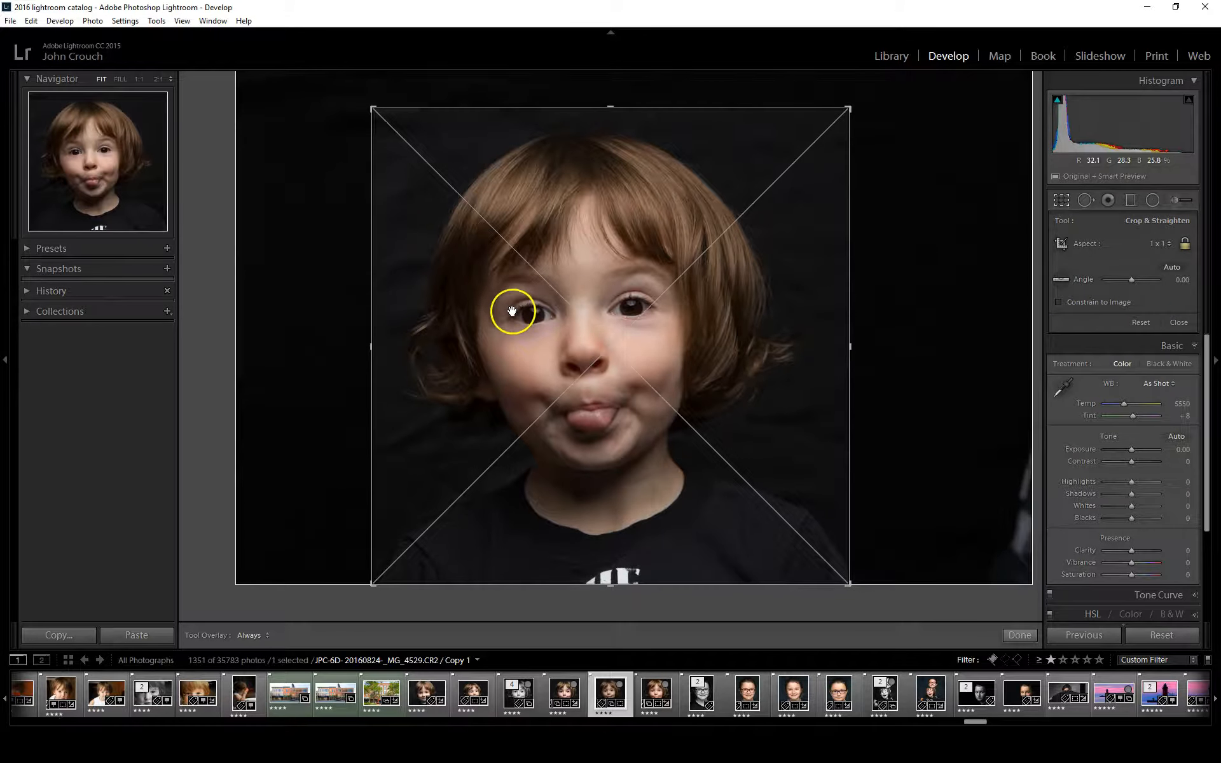
Straighten the crop along the child's eye line to 4.44, then centre and tighten the square frame around the face and apply it
{"action": "left_click", "coordinate": [1060, 279]}
{"action": "left_click_drag", "start_coordinate": [512, 319], "coordinate": [659, 307]}
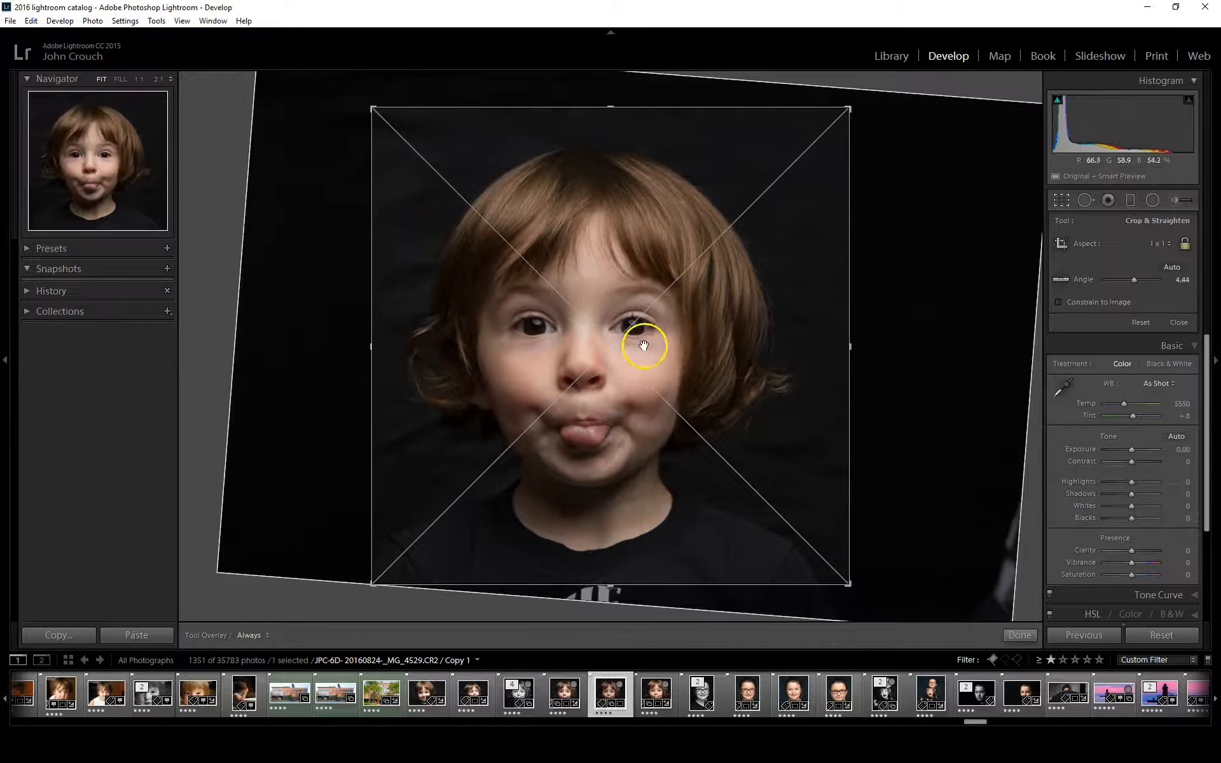
{"action": "left_click_drag", "start_coordinate": [586, 342], "coordinate": [616, 343]}
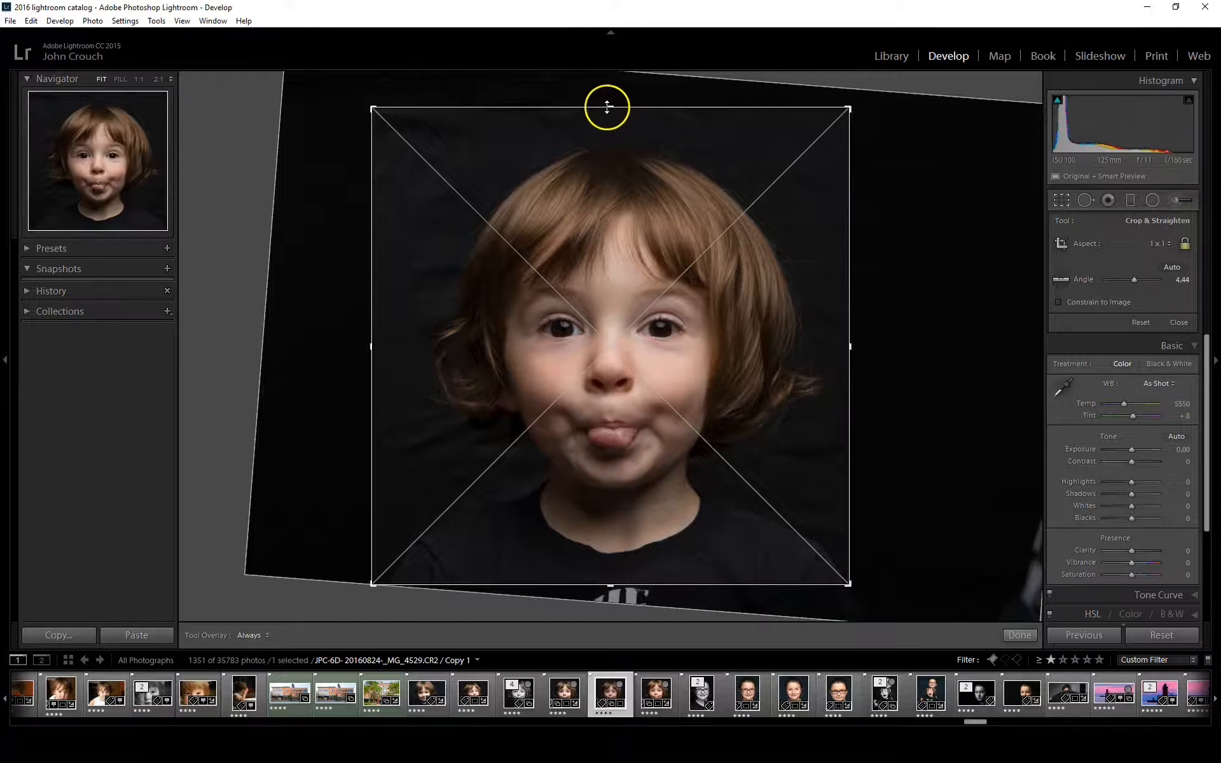
{"action": "mouse_move", "coordinate": [611, 106]}
{"action": "left_mouse_down"}
{"action": "mouse_move", "coordinate": [605, 131]}
{"action": "mouse_move", "coordinate": [613, 118]}
{"action": "left_mouse_up"}
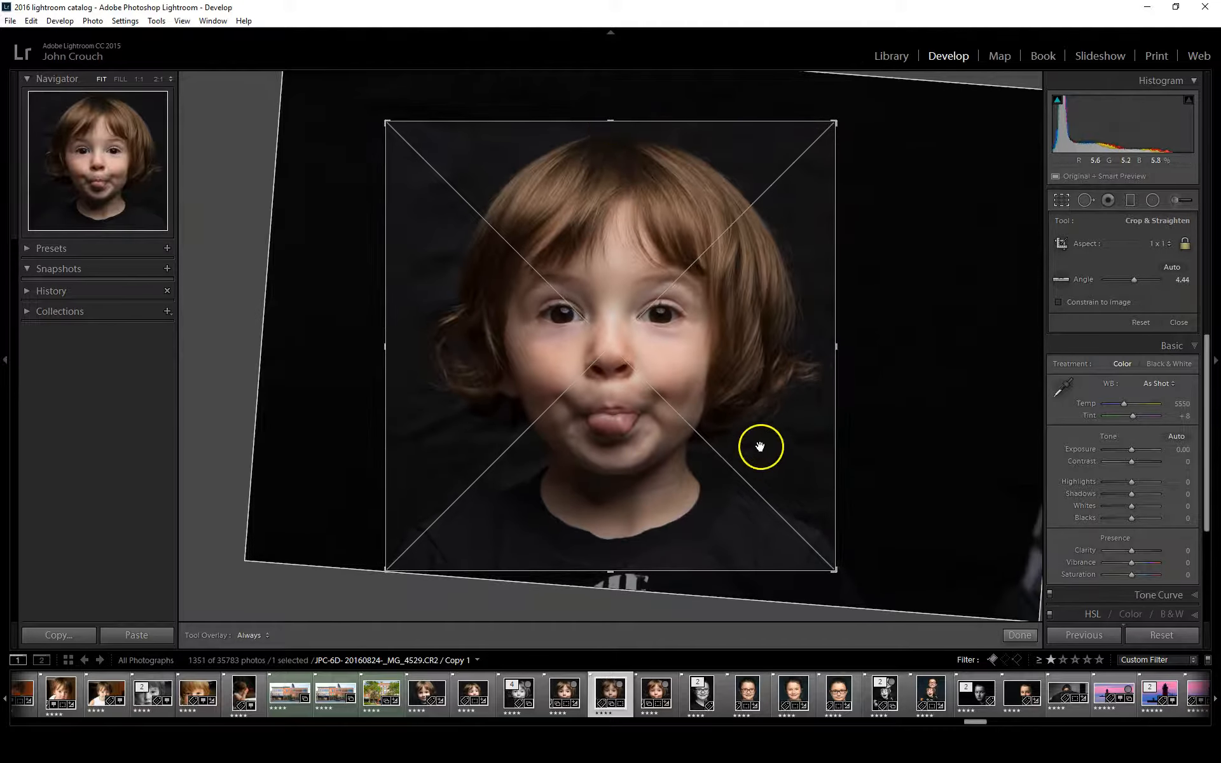
{"action": "double_click", "coordinate": [612, 294]}
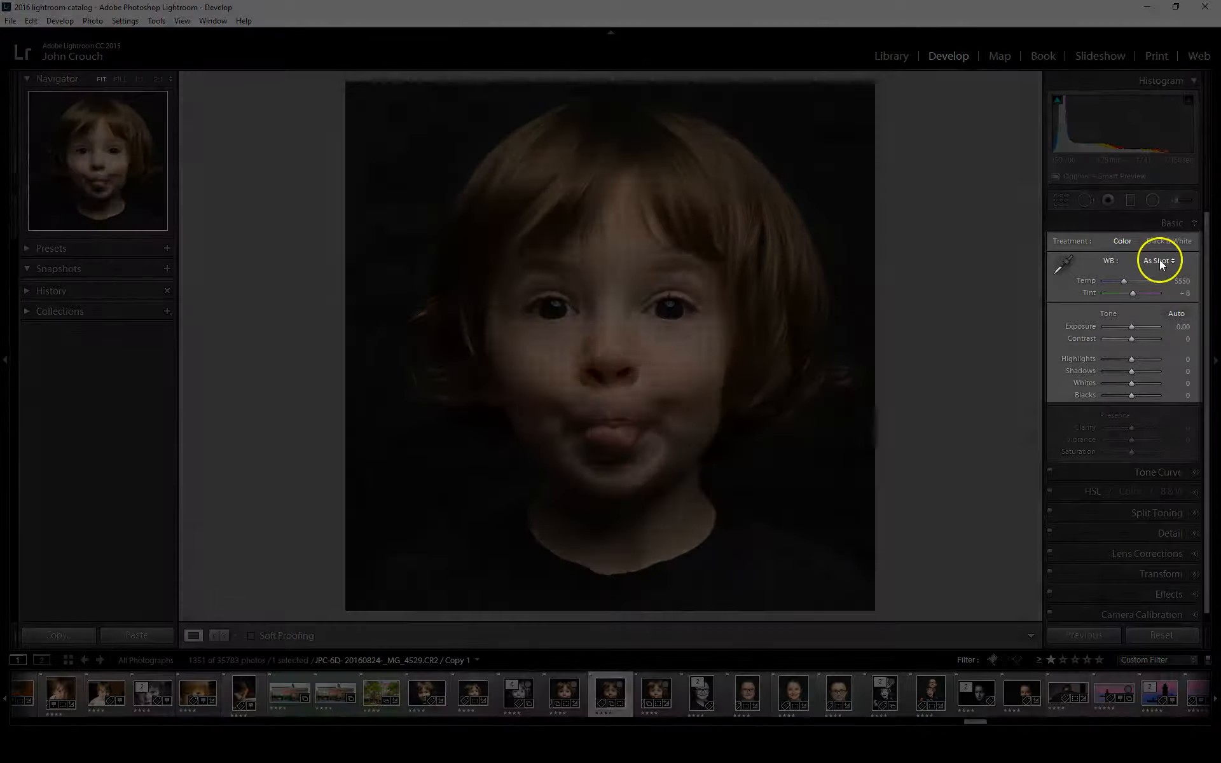
Try the Flash white balance preset on the portrait and return to As Shot
{"action": "left_click", "coordinate": [1158, 260]}
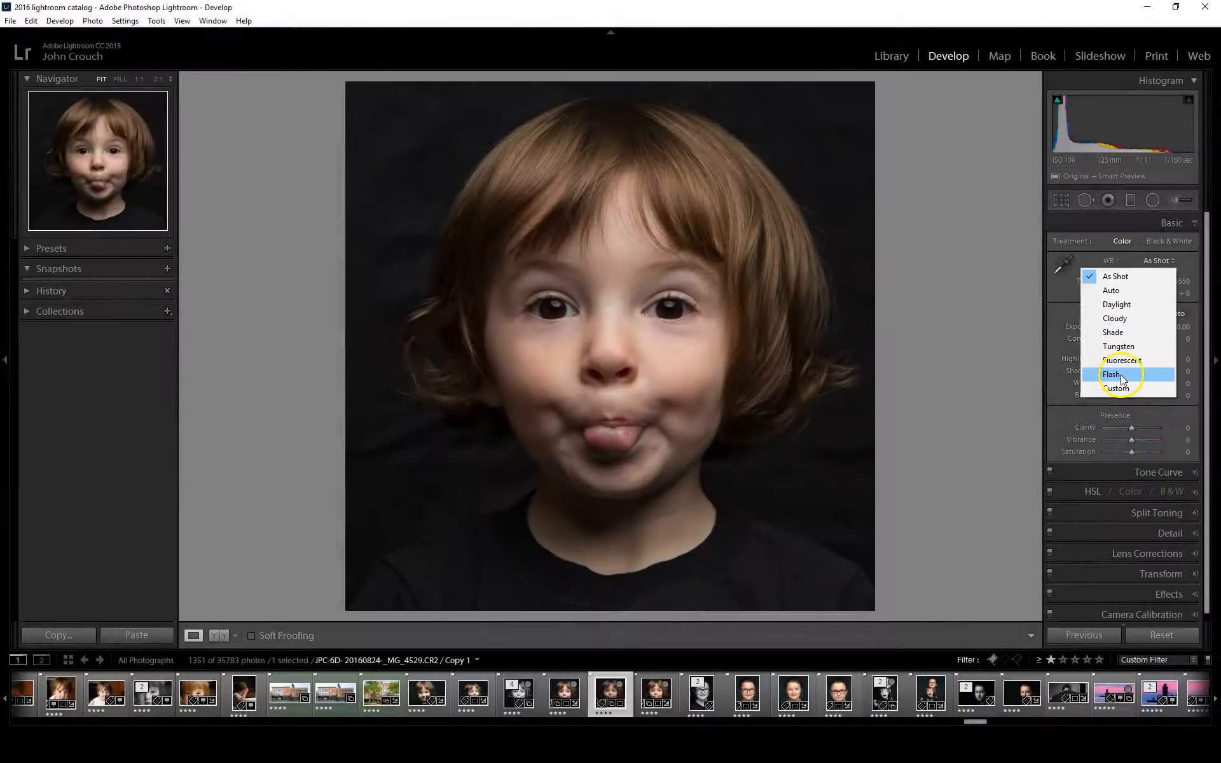
{"action": "left_click", "coordinate": [1116, 376]}
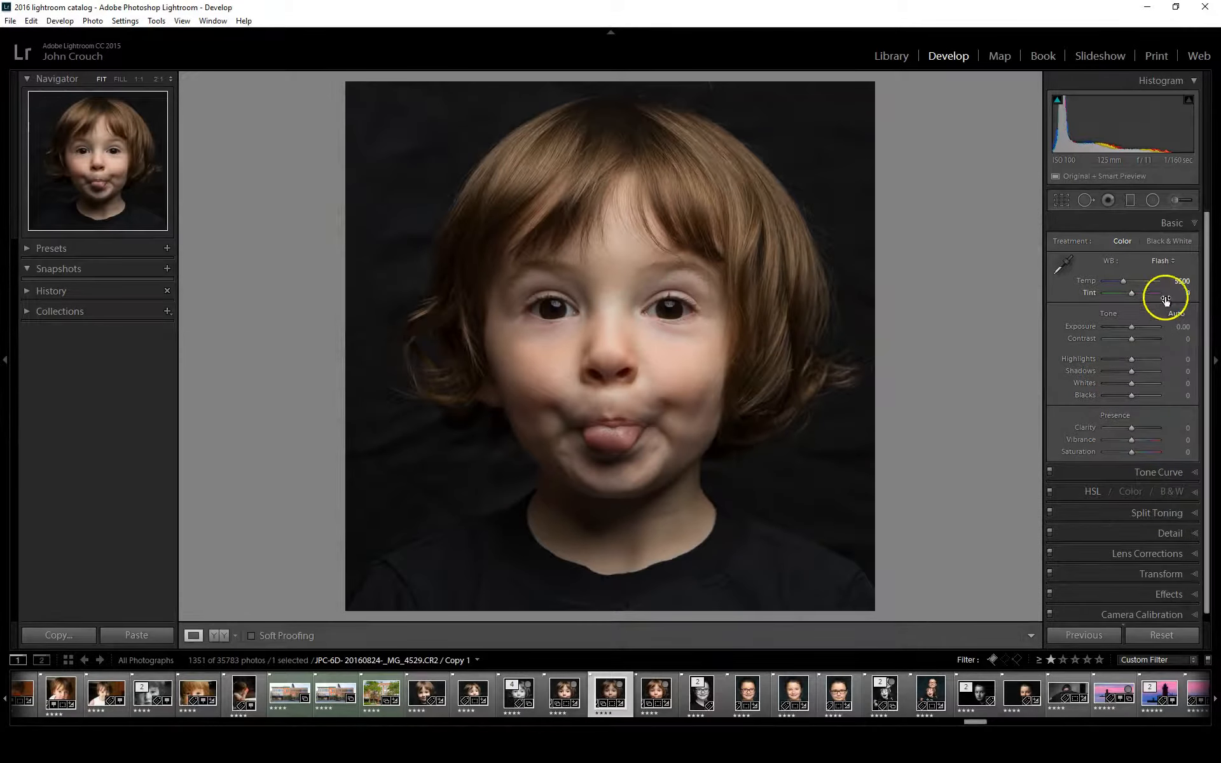
{"action": "left_click", "coordinate": [1157, 261]}
{"action": "left_click", "coordinate": [1110, 277]}
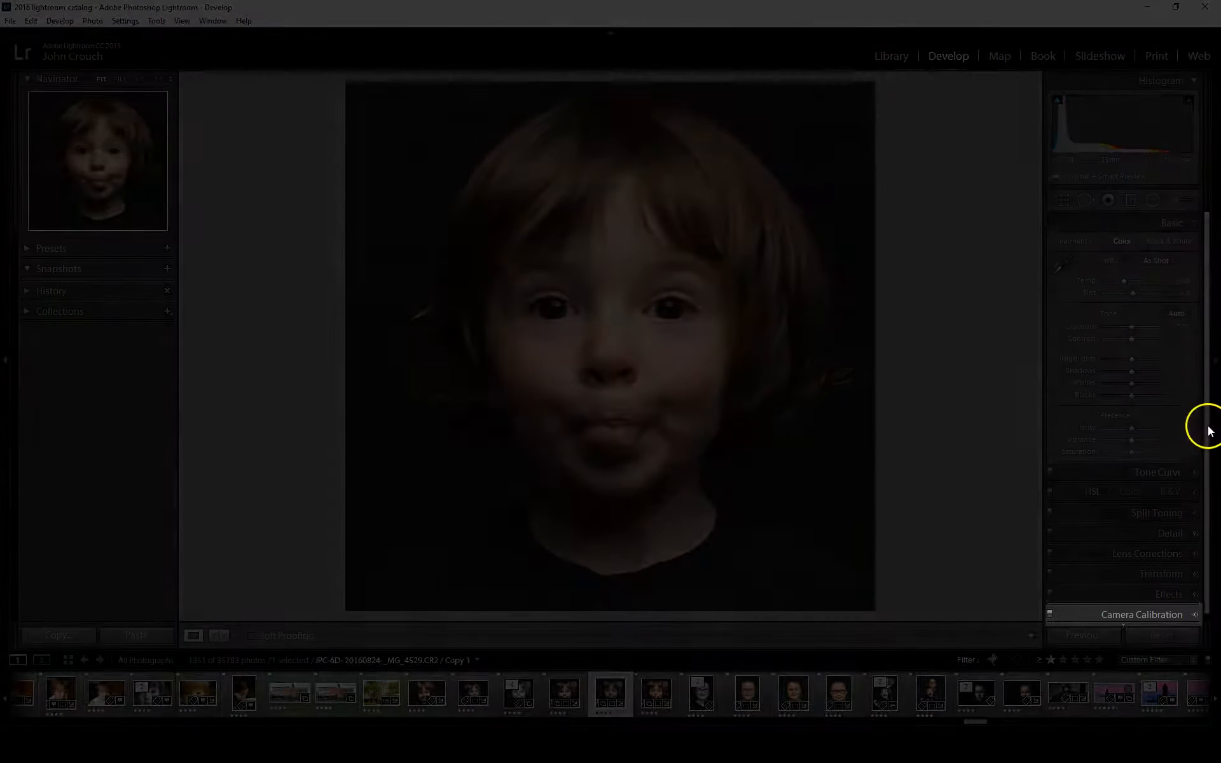
Set the camera calibration profile to Canon EOS 6D - Home Interior 20160704 and return to the basic adjustments
{"action": "left_click", "coordinate": [1133, 612]}
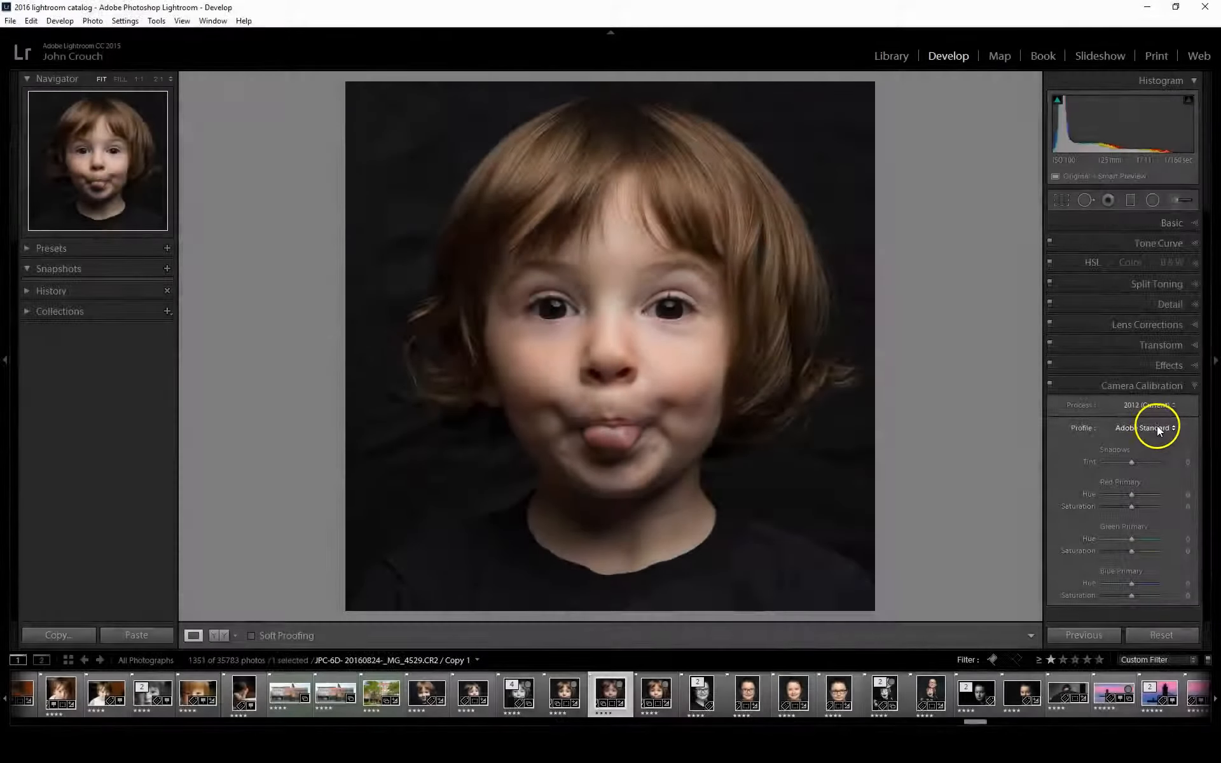
{"action": "left_click", "coordinate": [1158, 426]}
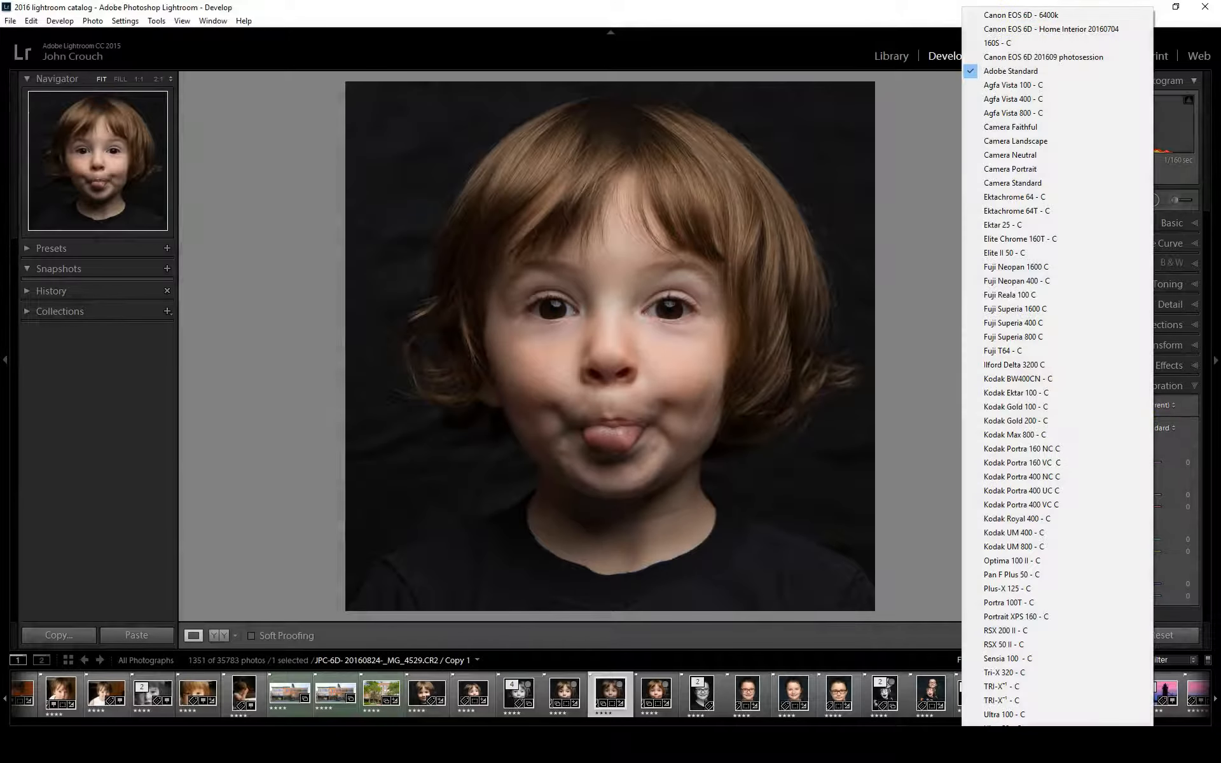
{"action": "left_click", "coordinate": [1083, 29]}
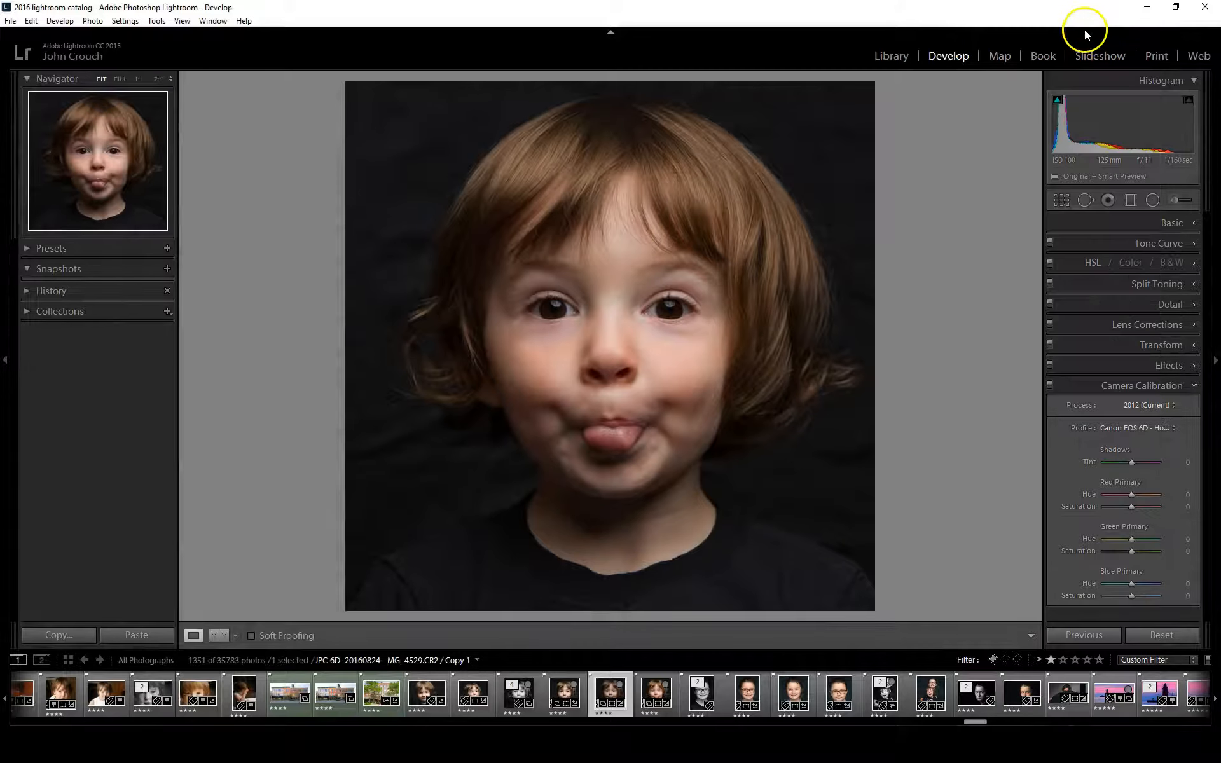
{"action": "left_click", "coordinate": [1170, 431]}
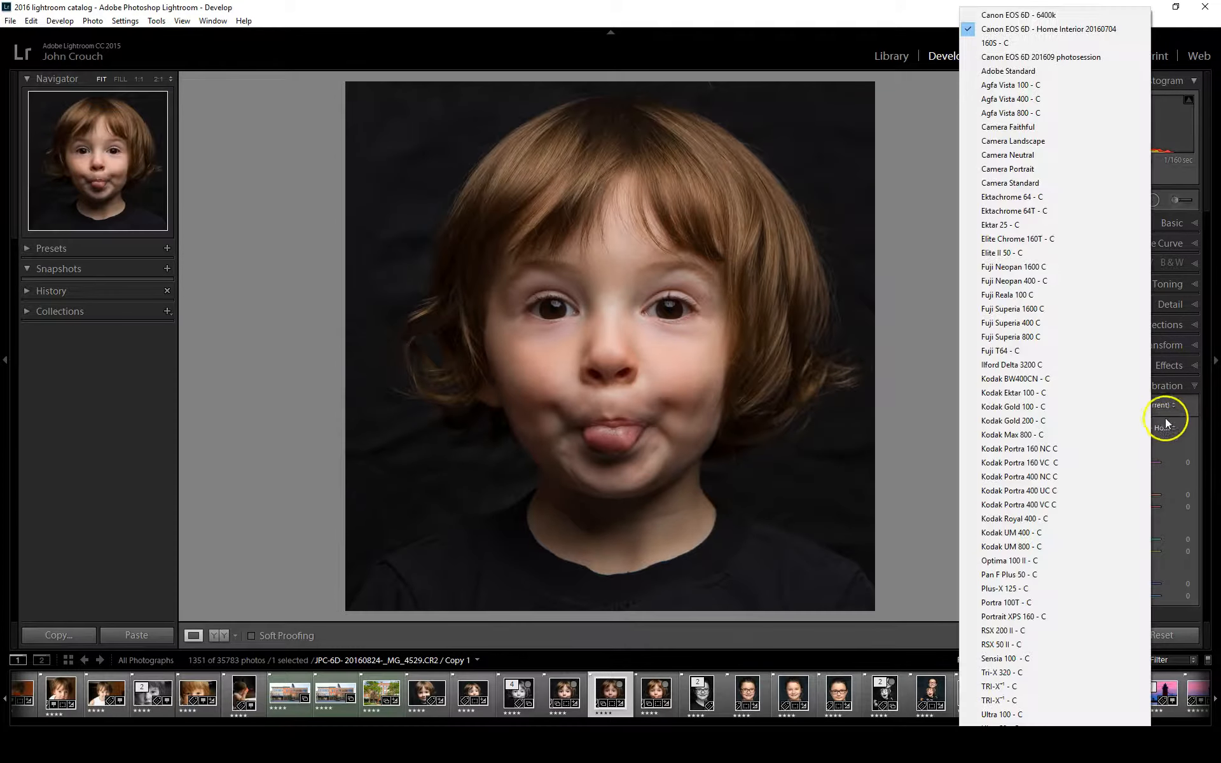
{"action": "left_click", "coordinate": [1167, 425]}
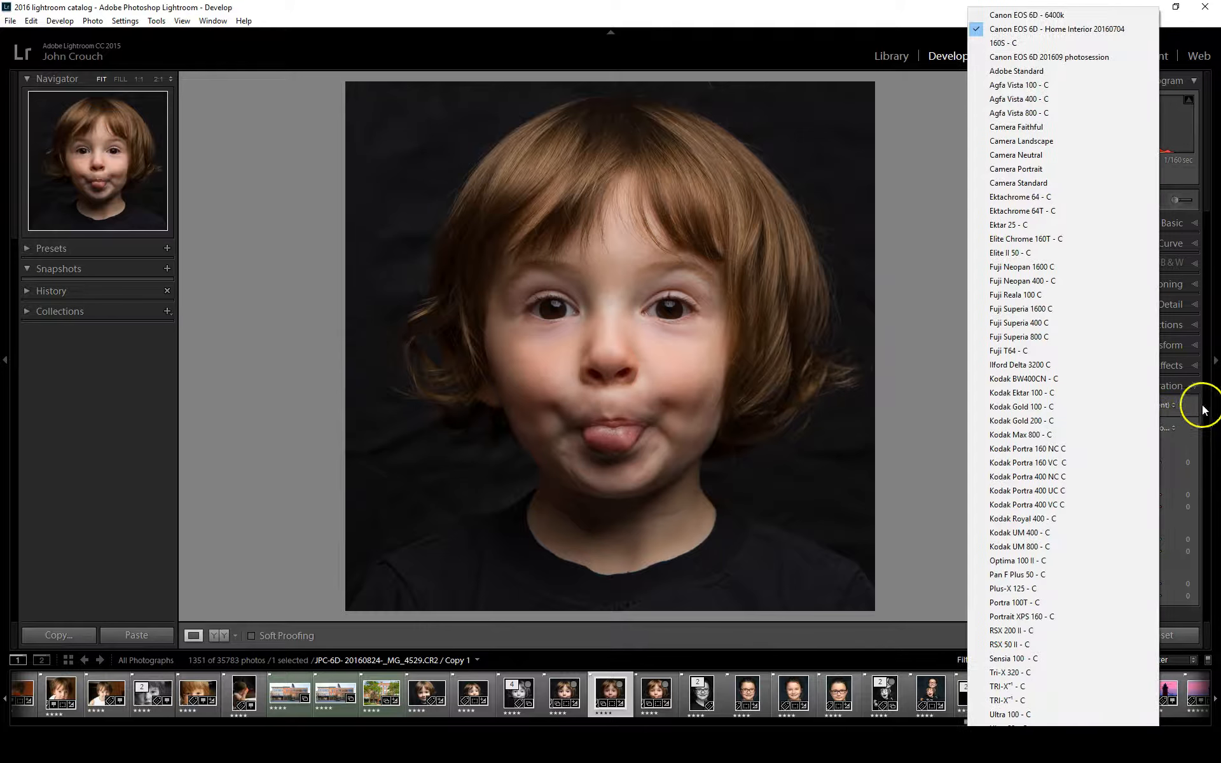
{"action": "left_click", "coordinate": [1201, 188]}
{"action": "left_click", "coordinate": [1174, 223]}
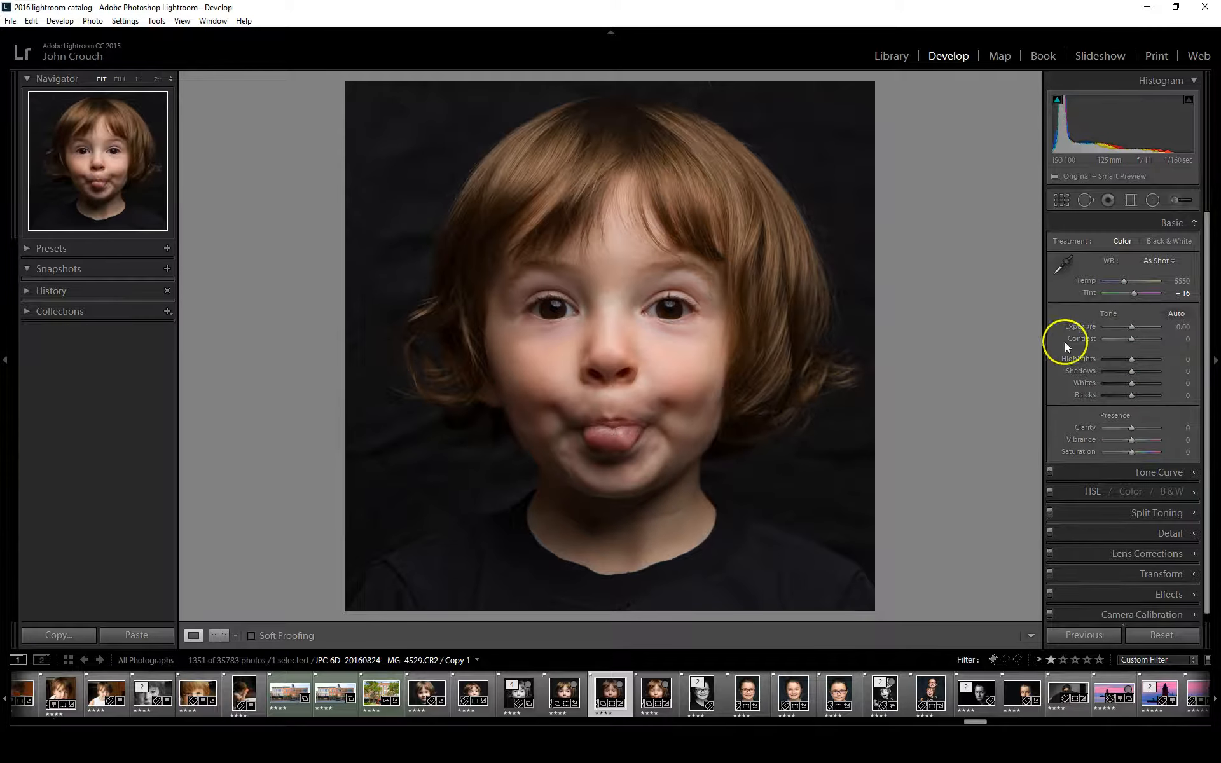
Try the Flash white balance with the new camera profile and undo it
{"action": "left_click", "coordinate": [1156, 261]}
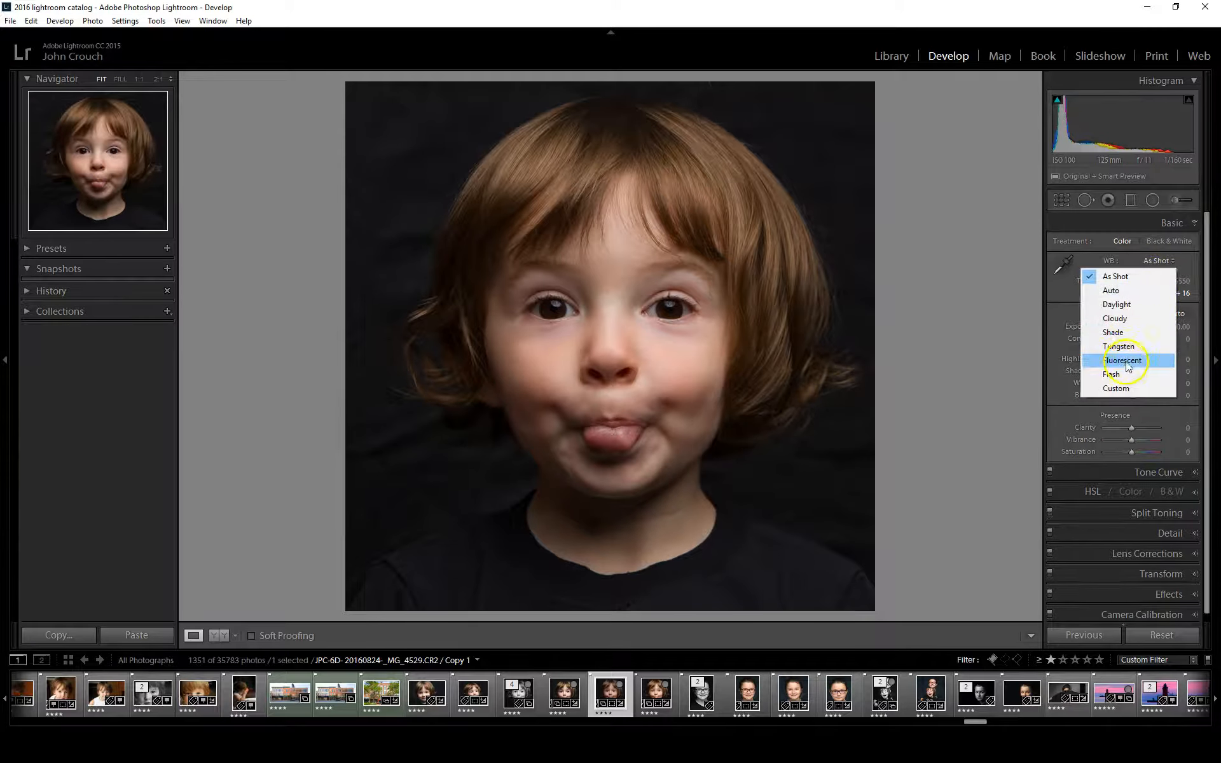
{"action": "left_click", "coordinate": [1125, 375]}
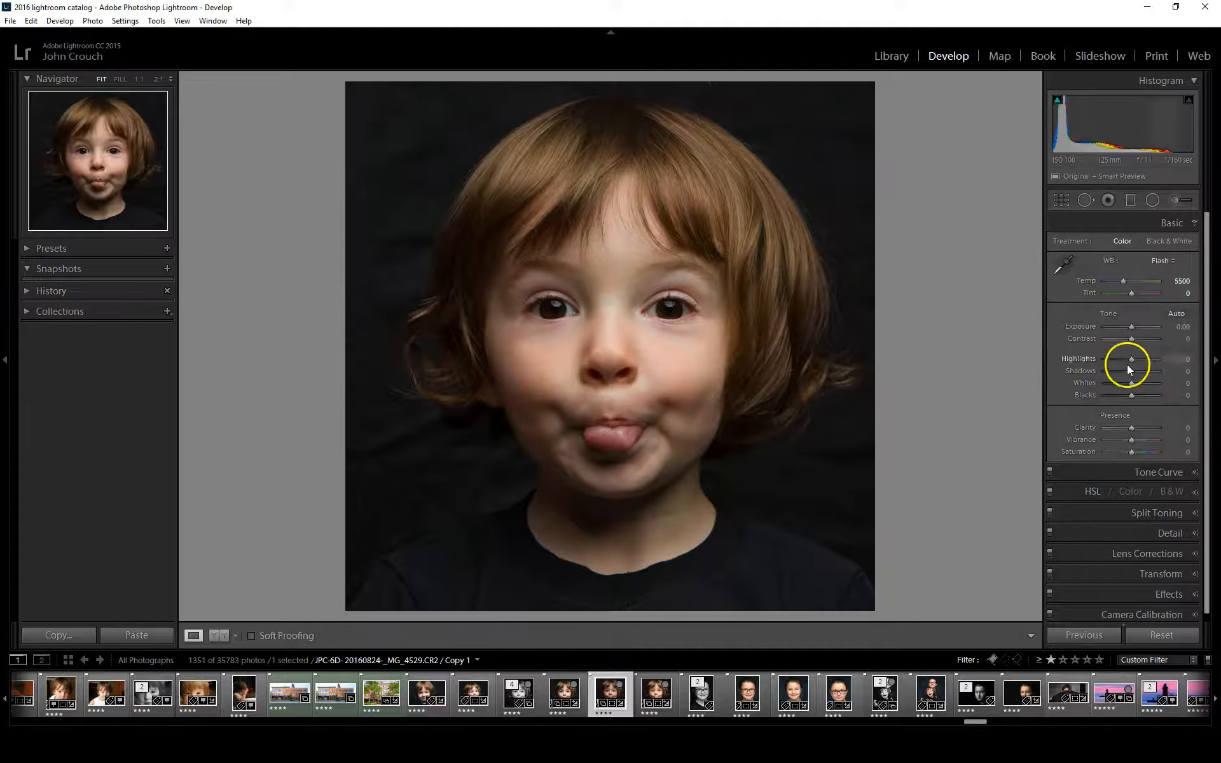
{"action": "key", "text": "ctrl+z"}
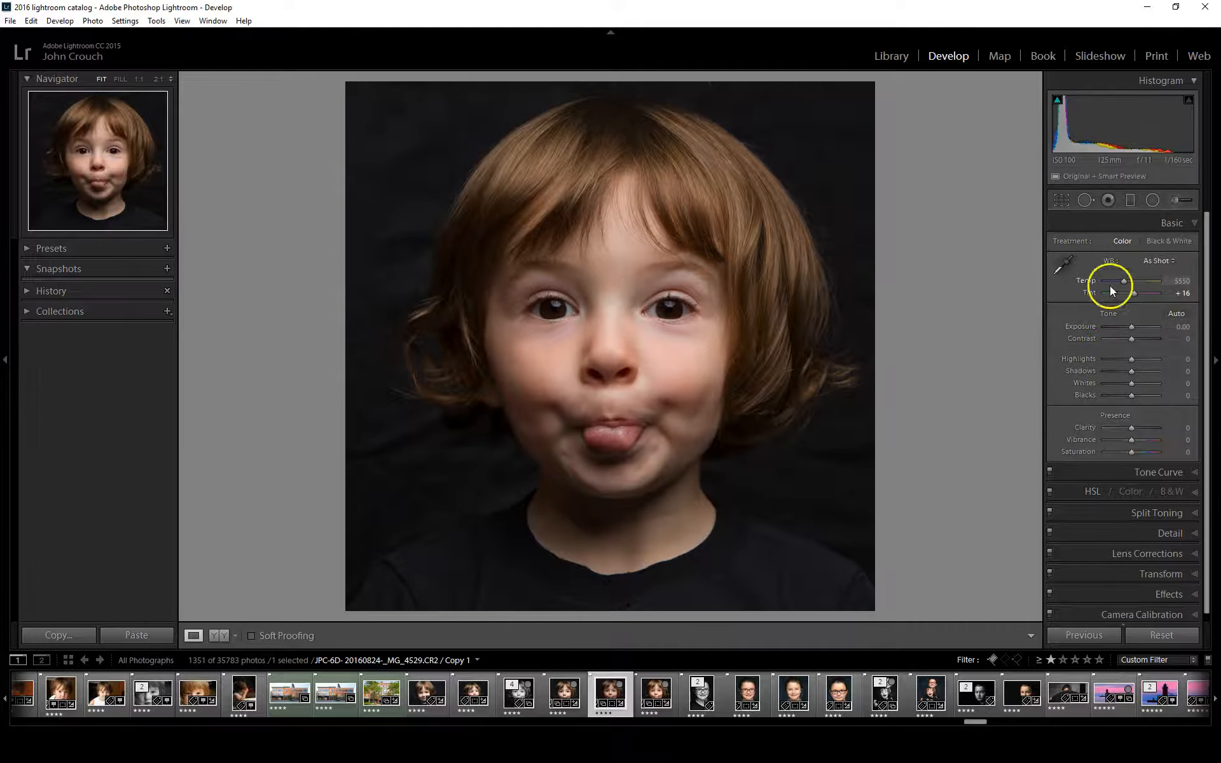
Raise the portrait's exposure to +0.36 and lower its contrast to -17
{"action": "left_click_drag", "start_coordinate": [1132, 327], "coordinate": [1134, 326]}
{"action": "double_click", "coordinate": [1135, 325]}
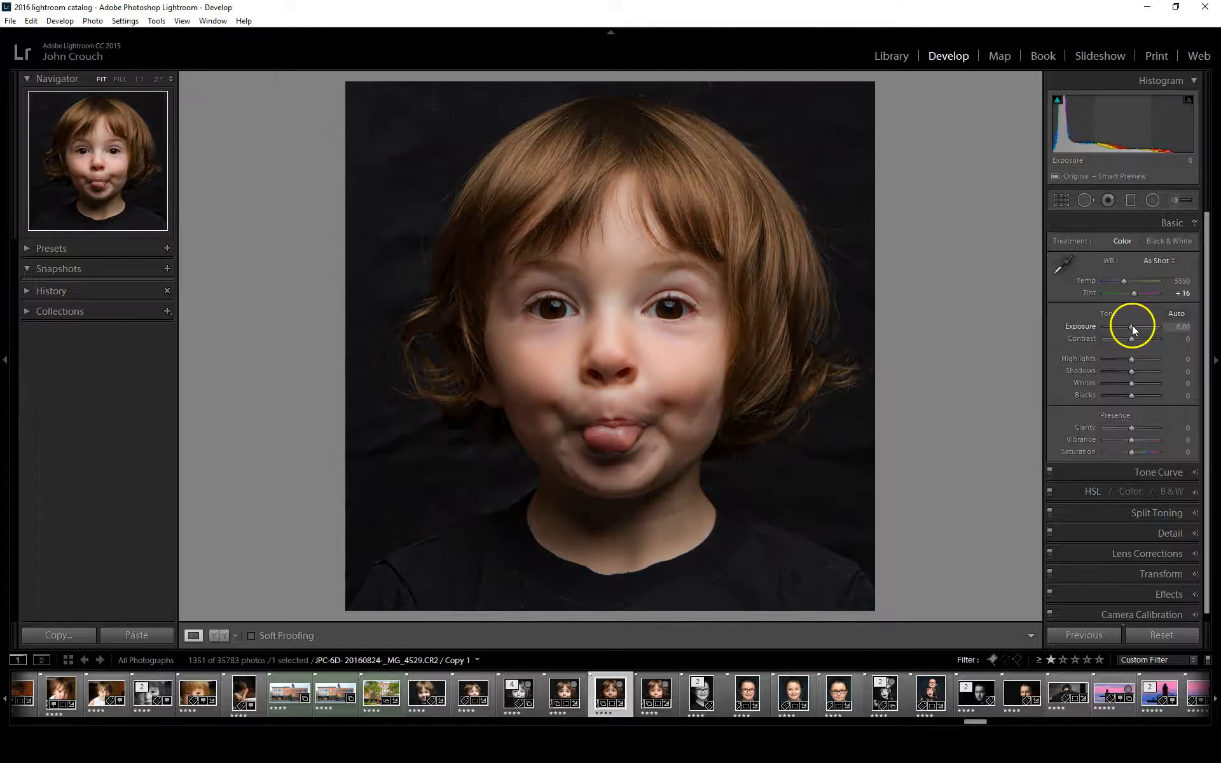
{"action": "left_click_drag", "start_coordinate": [1132, 326], "coordinate": [1134, 326]}
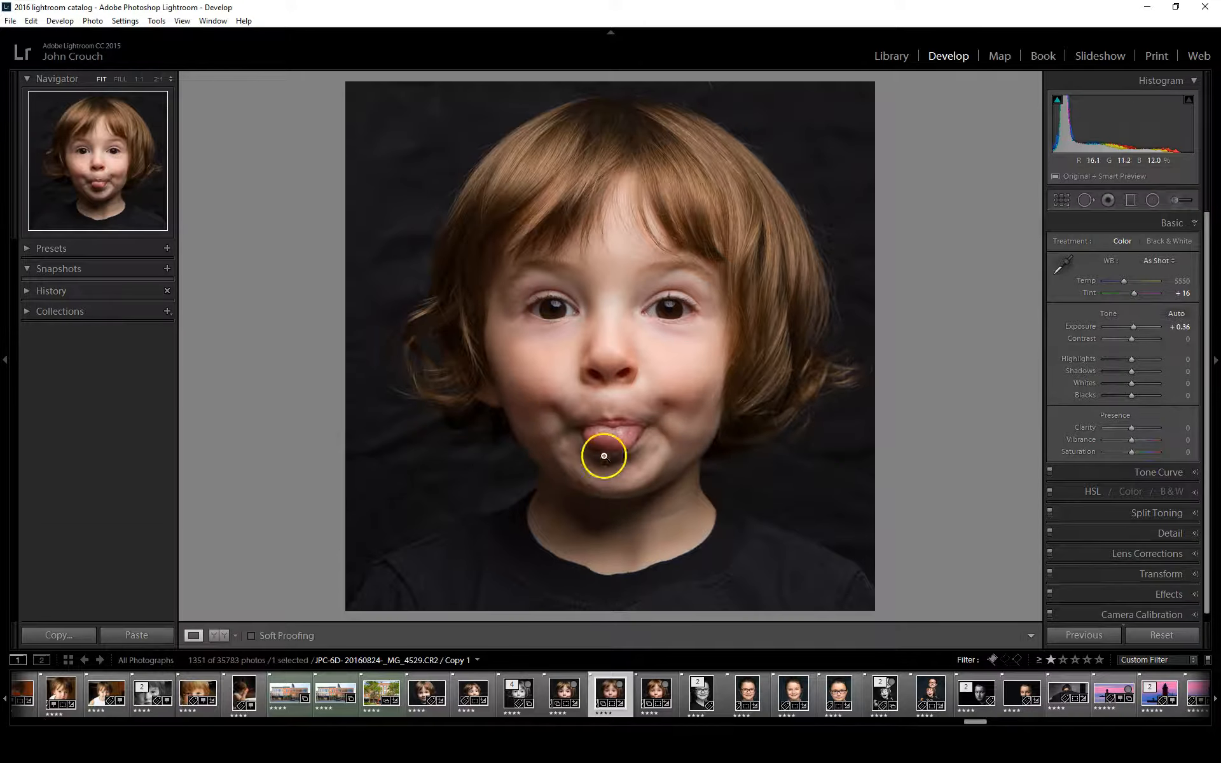
{"action": "left_click_drag", "start_coordinate": [1131, 338], "coordinate": [1126, 339]}
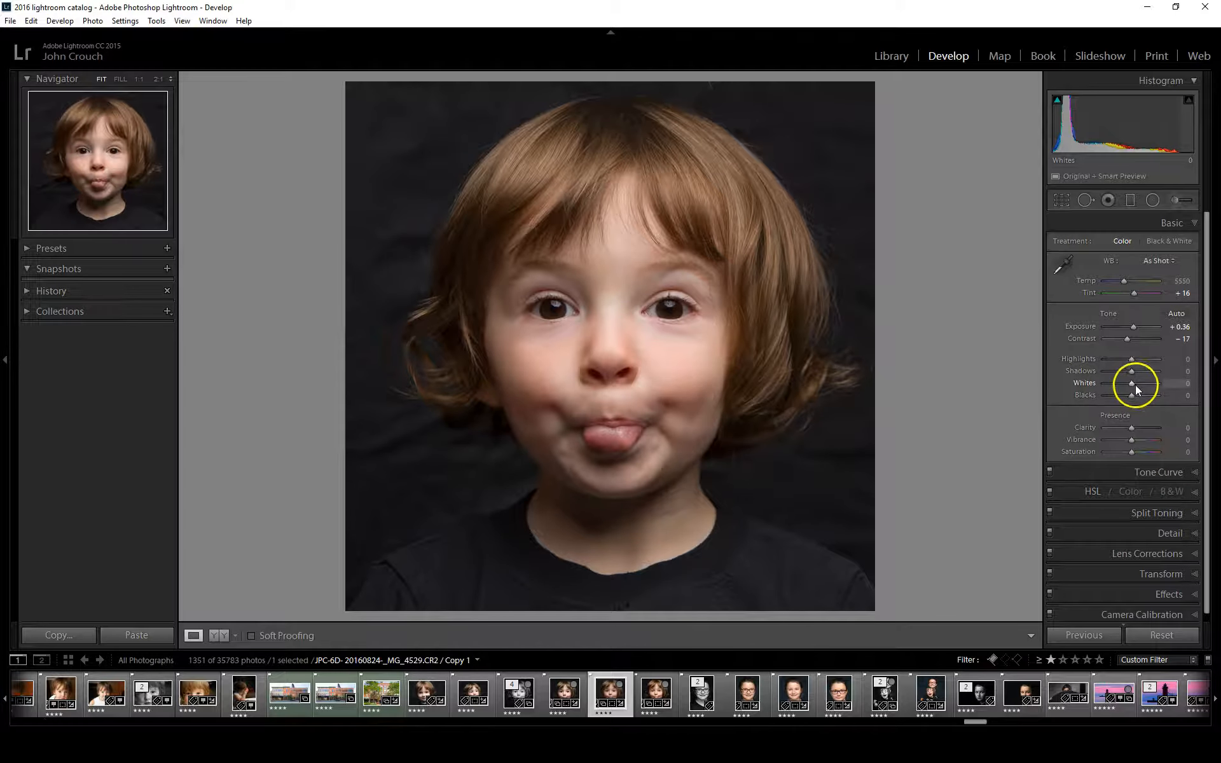
Using the clipping preview, set Whites to +40 and Blacks to +21
{"action": "key", "text": "alt"}
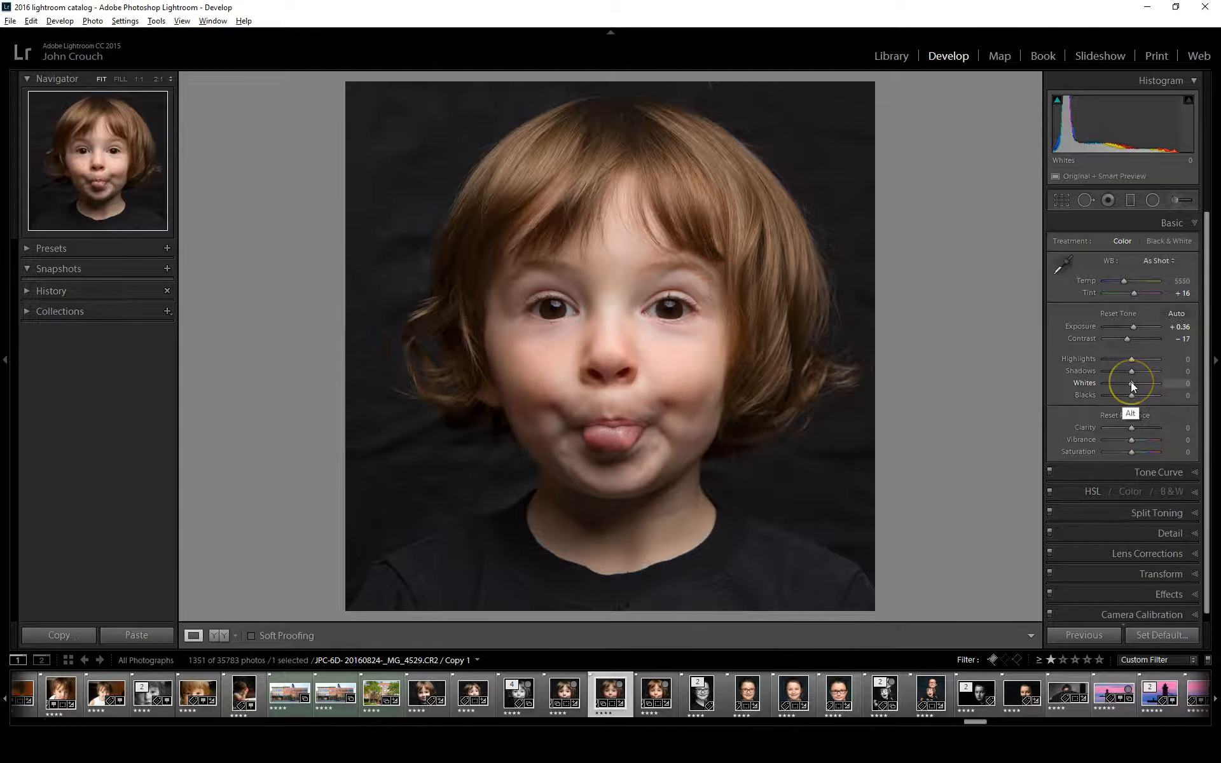
{"action": "mouse_move", "coordinate": [1132, 382]}
{"action": "left_mouse_down"}
{"action": "mouse_move", "coordinate": [1155, 383]}
{"action": "mouse_move", "coordinate": [1142, 382]}
{"action": "left_mouse_up"}
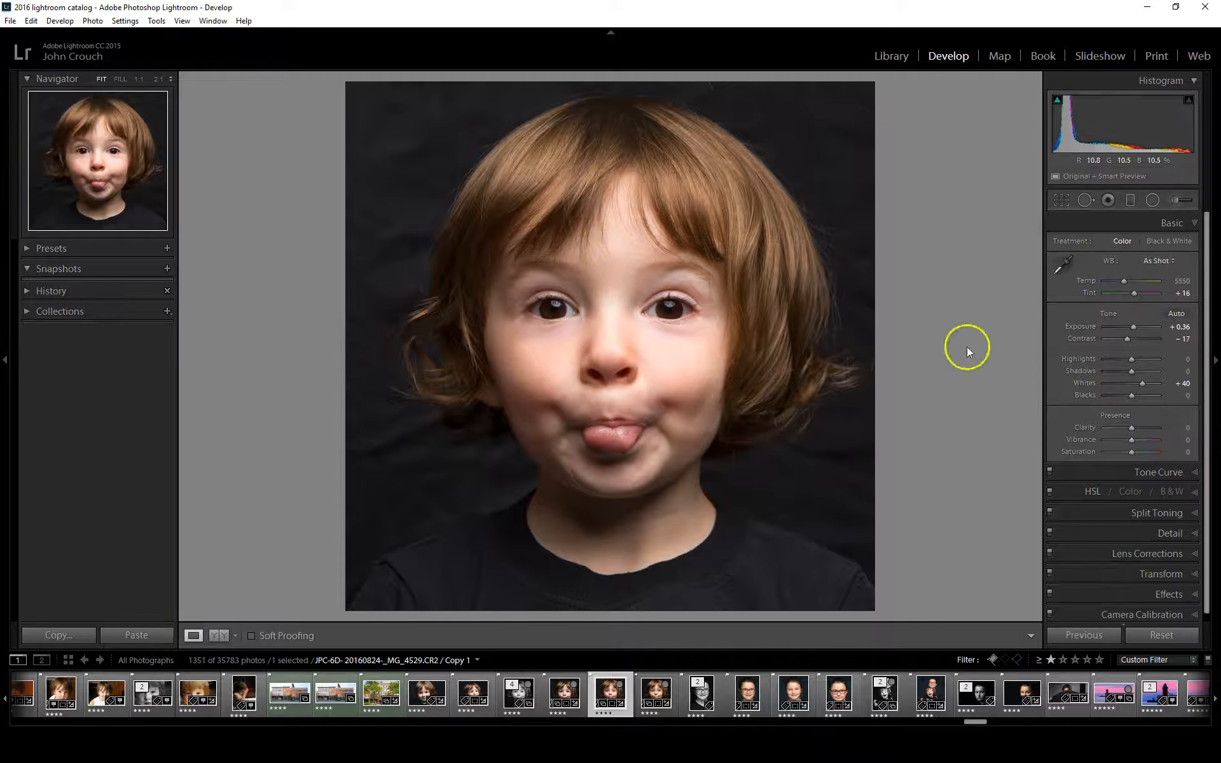
{"action": "key", "text": "alt"}
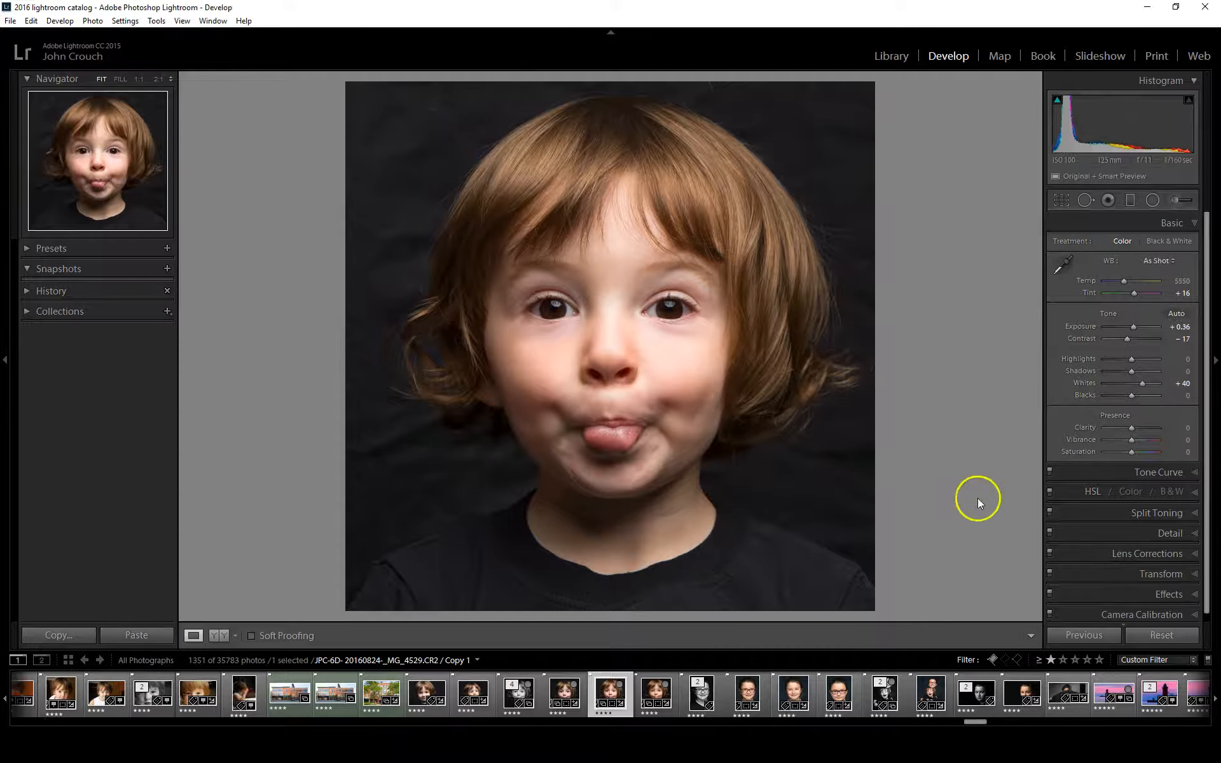
{"action": "left_click", "coordinate": [1132, 395], "text": "alt"}
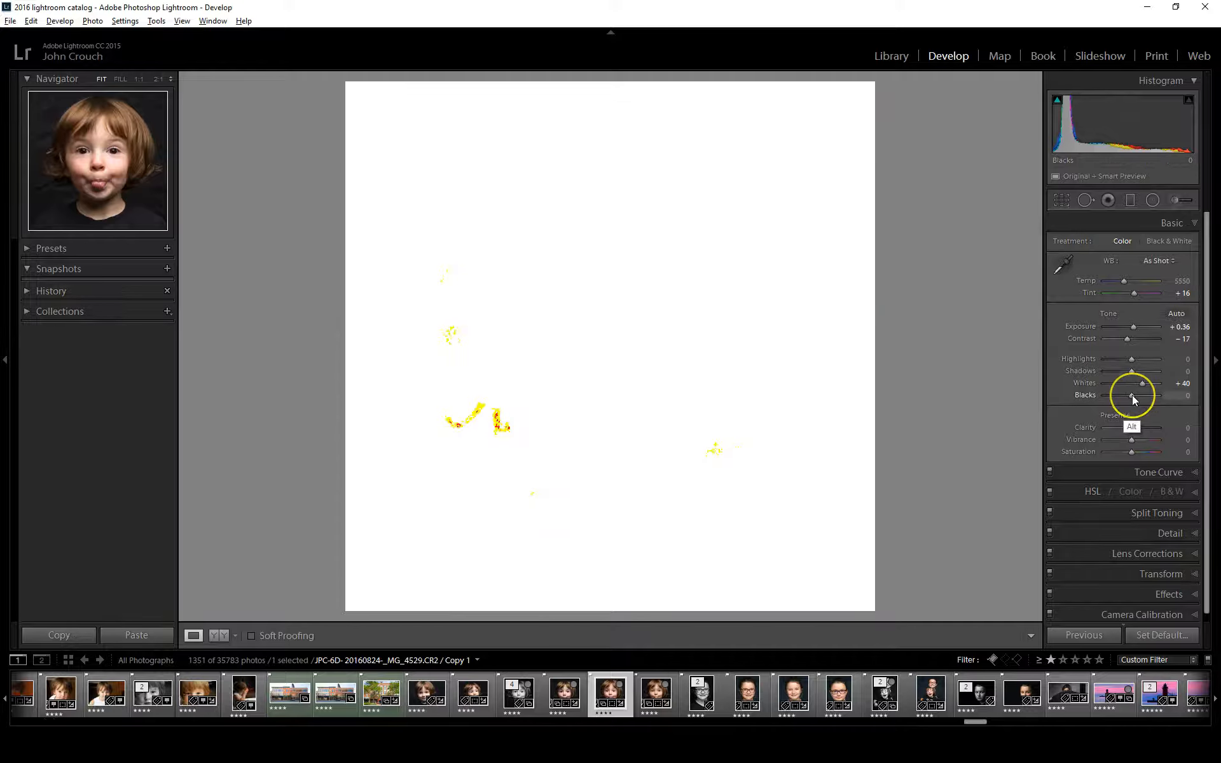
{"action": "mouse_move", "coordinate": [1132, 395]}
{"action": "left_mouse_down"}
{"action": "mouse_move", "coordinate": [1121, 394]}
{"action": "mouse_move", "coordinate": [1133, 397]}
{"action": "left_mouse_up"}
{"action": "left_click_drag", "start_coordinate": [1135, 394], "coordinate": [1137, 393]}
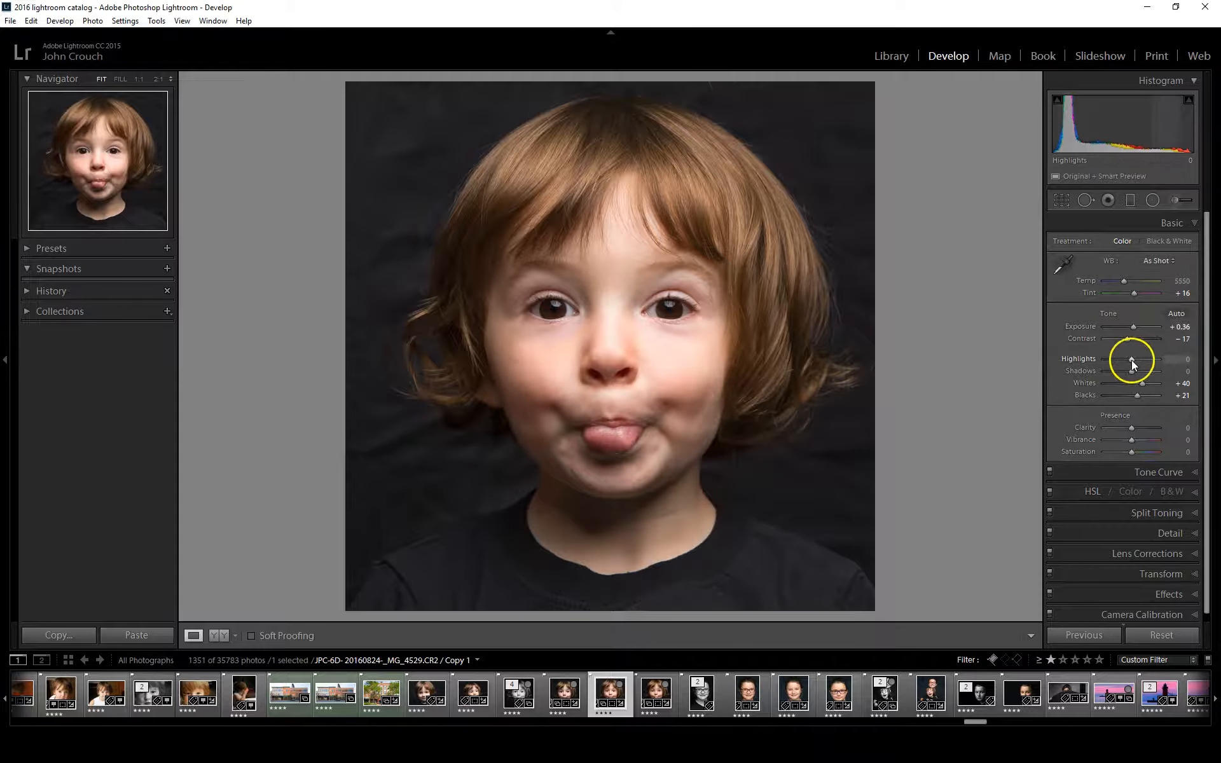
Reduce Highlights to -33 and lift Shadows to +36
{"action": "left_click_drag", "start_coordinate": [1132, 360], "coordinate": [1123, 359]}
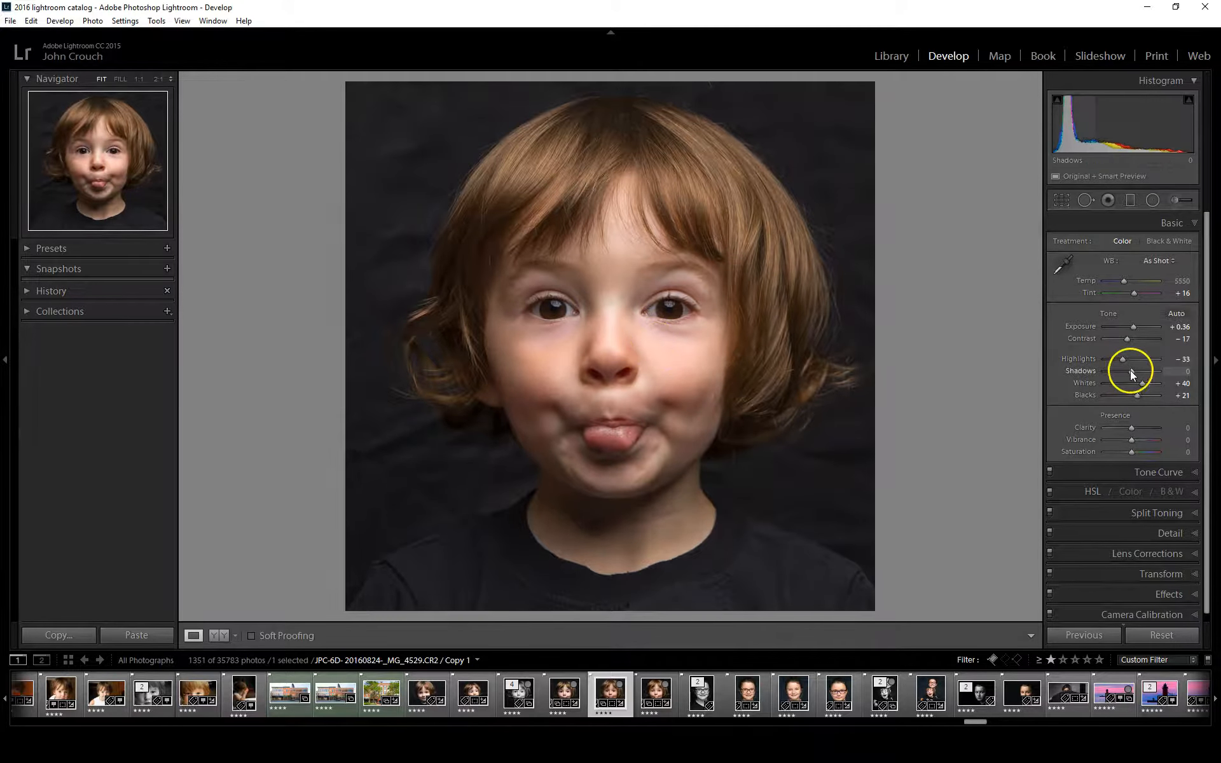
{"action": "left_click_drag", "start_coordinate": [1133, 371], "coordinate": [1143, 370]}
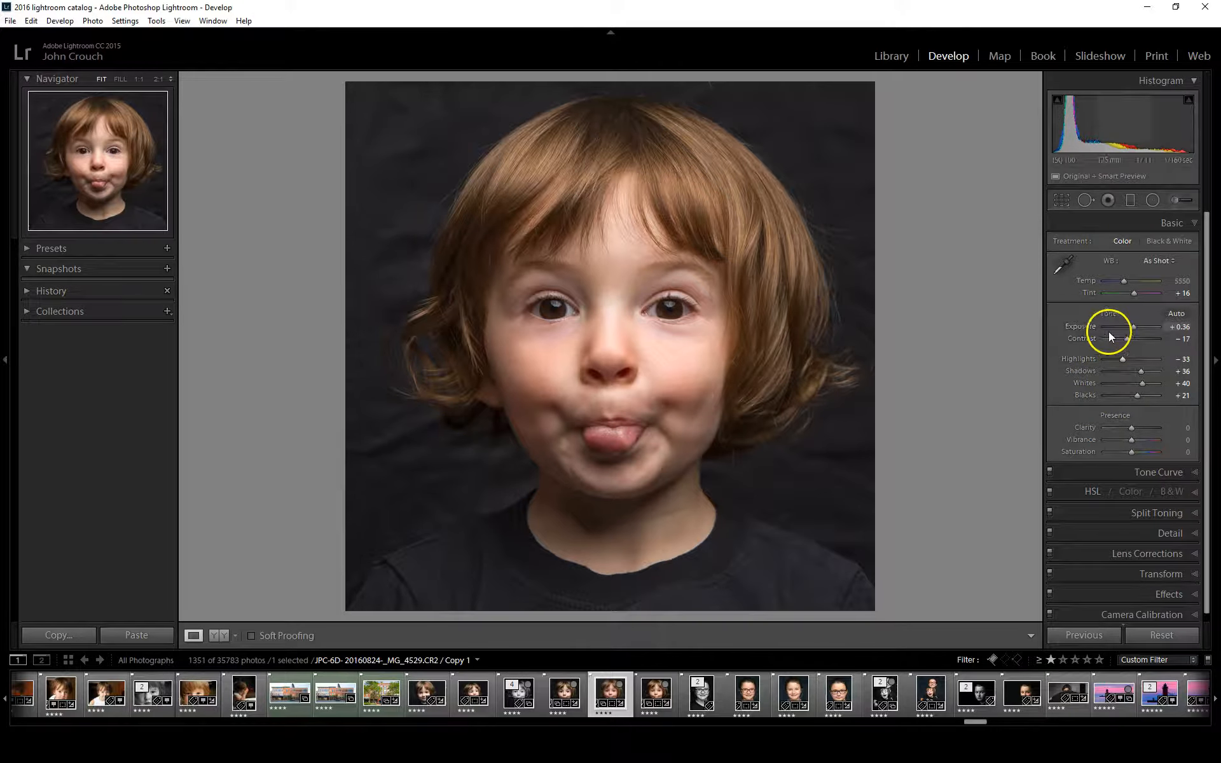
Set the contrast to +5 and push Clarity to +100, checking its effect on the child's eyes
{"action": "left_click_drag", "start_coordinate": [1126, 338], "coordinate": [1150, 341]}
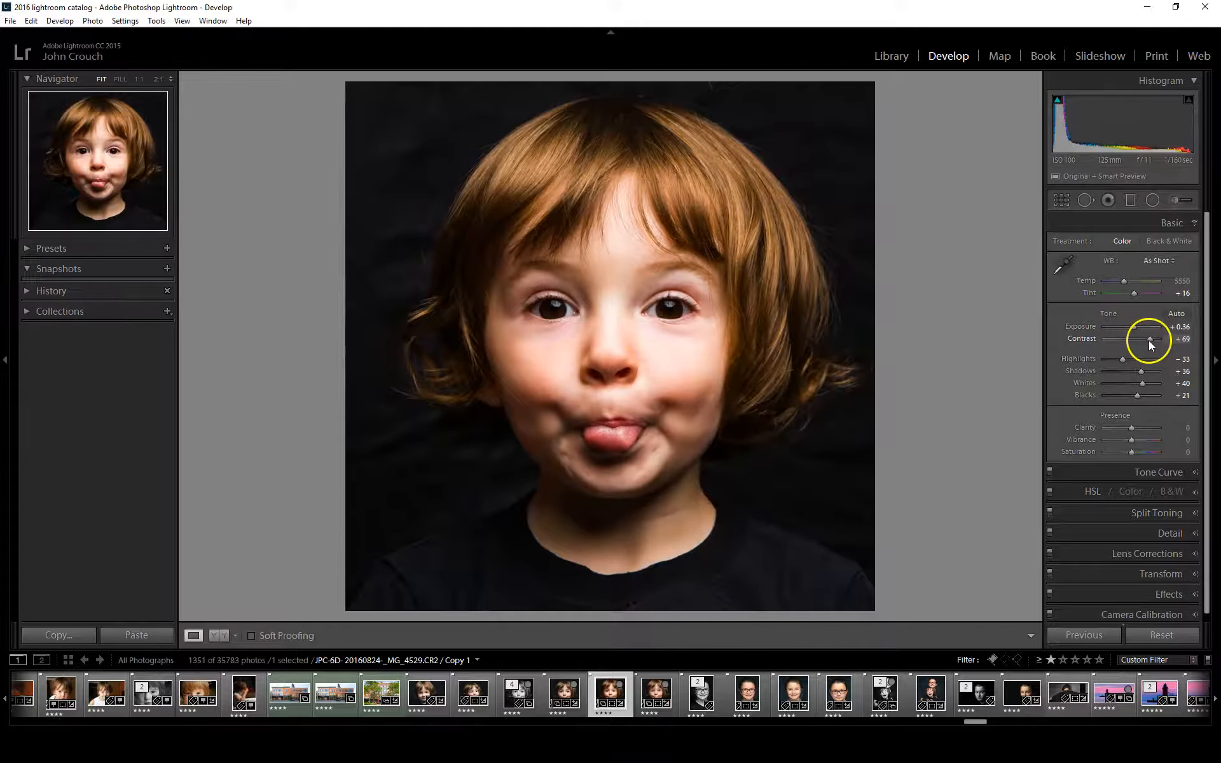
{"action": "double_click", "coordinate": [1146, 341]}
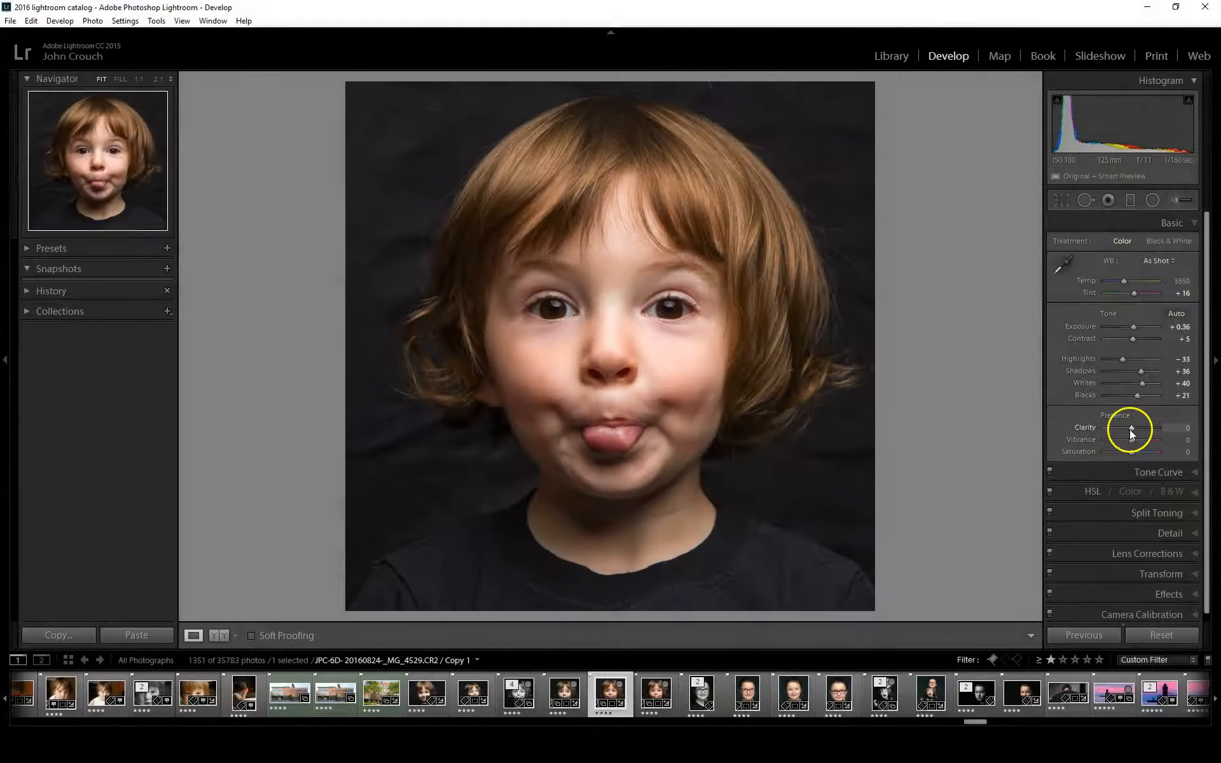
{"action": "left_click_drag", "start_coordinate": [1132, 428], "coordinate": [1154, 426]}
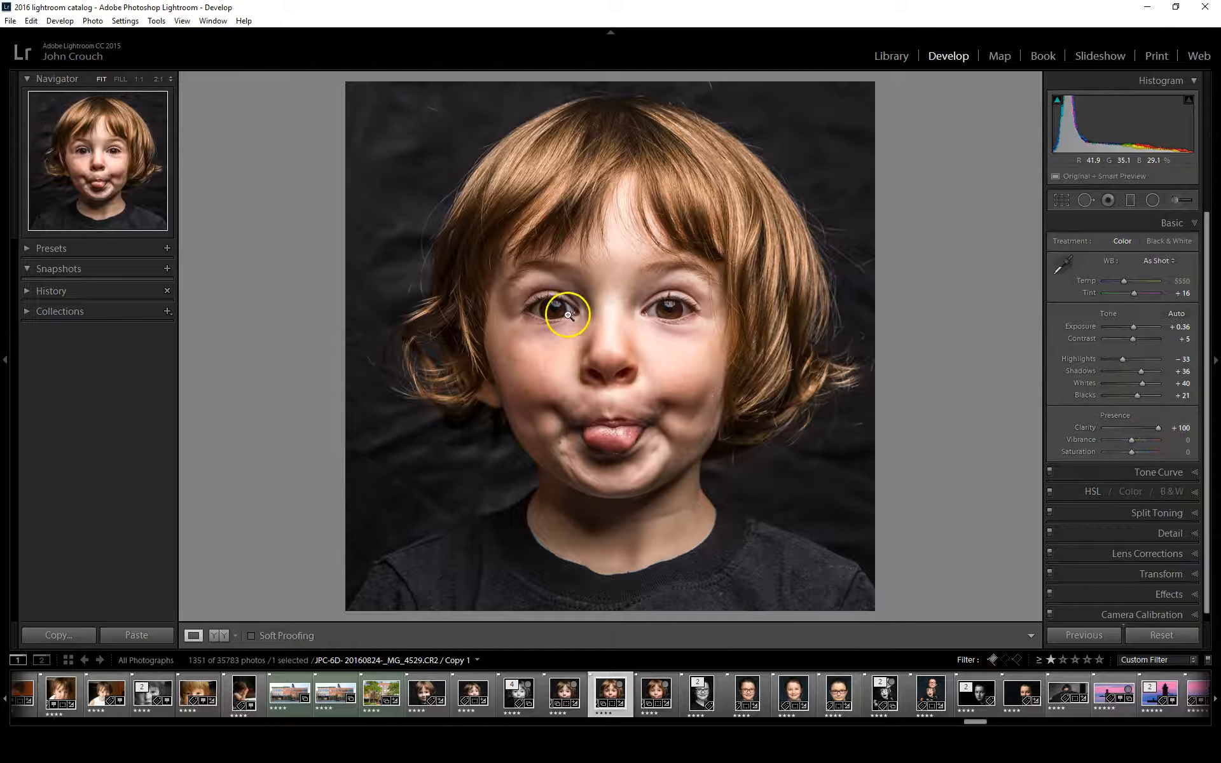
{"action": "left_click", "coordinate": [667, 305]}
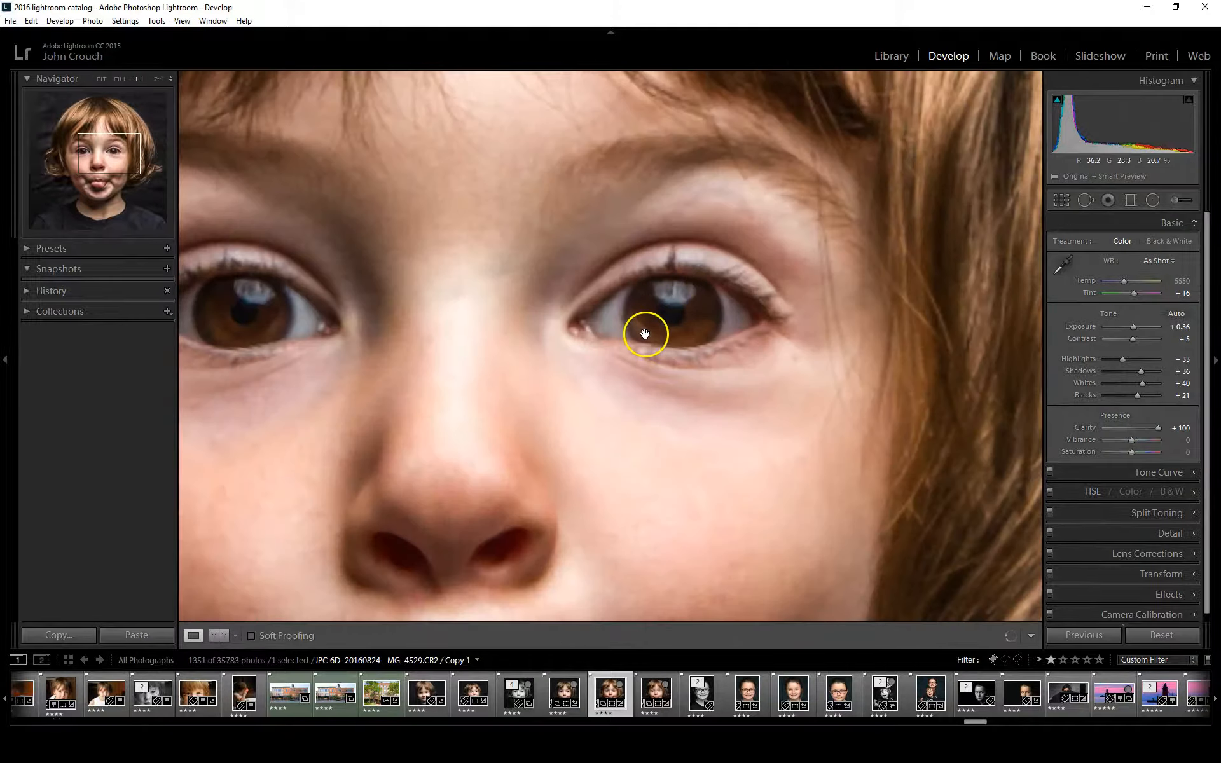
{"action": "left_click_drag", "start_coordinate": [646, 334], "coordinate": [736, 369]}
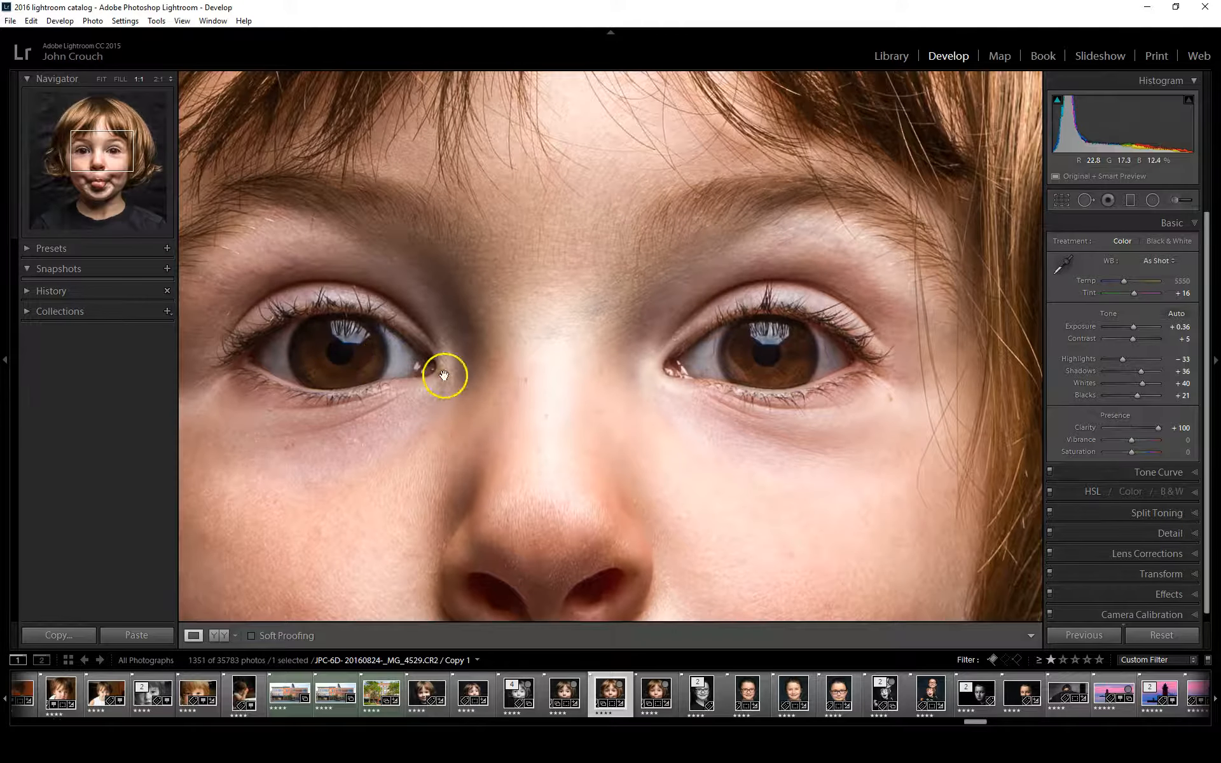
Examine the strong clarity around the eyes and nose, try Clarity at -100, and settle on +7
{"action": "left_click_drag", "start_coordinate": [550, 382], "coordinate": [635, 308]}
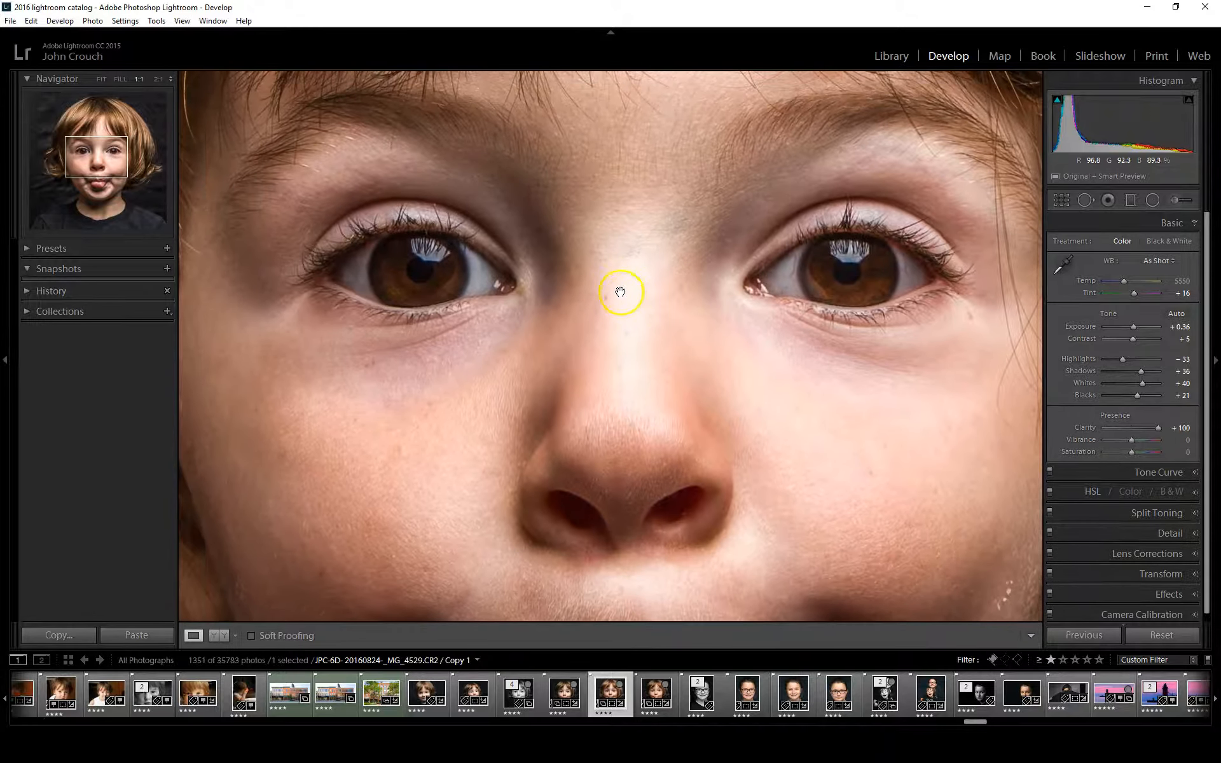
{"action": "left_click", "coordinate": [621, 292]}
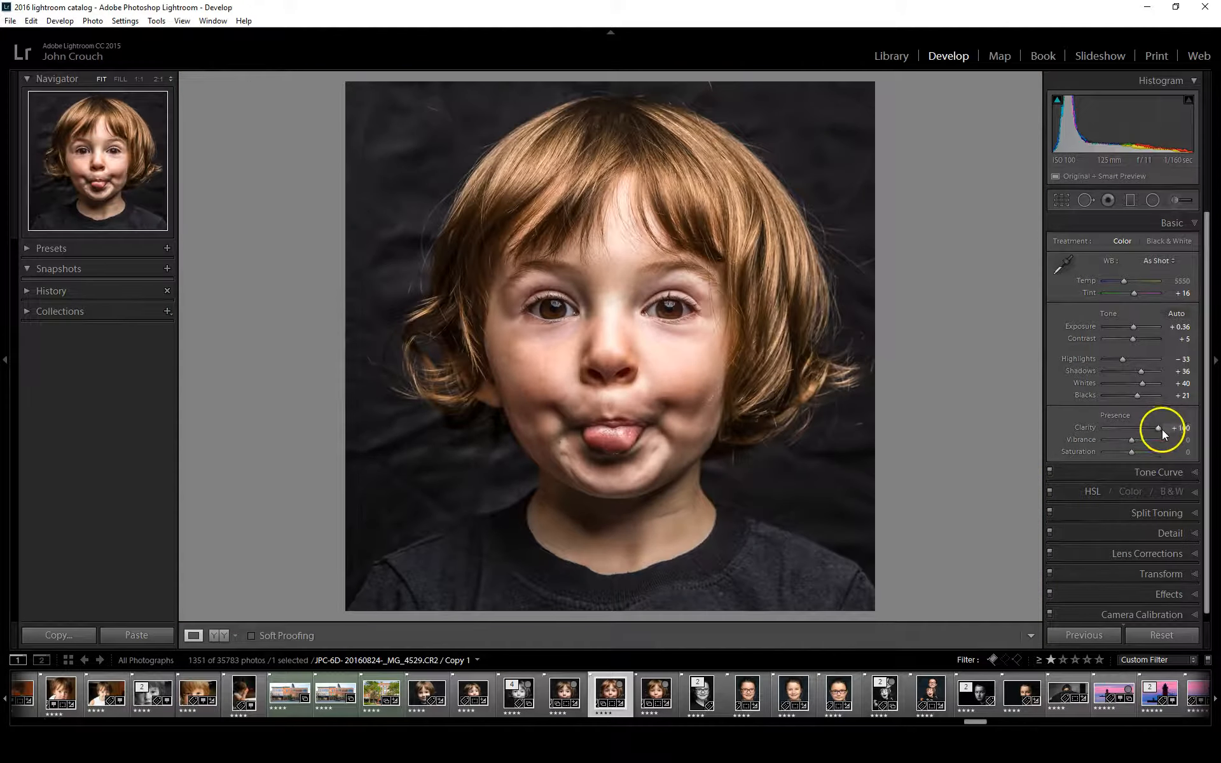
{"action": "left_click_drag", "start_coordinate": [1158, 430], "coordinate": [1070, 430]}
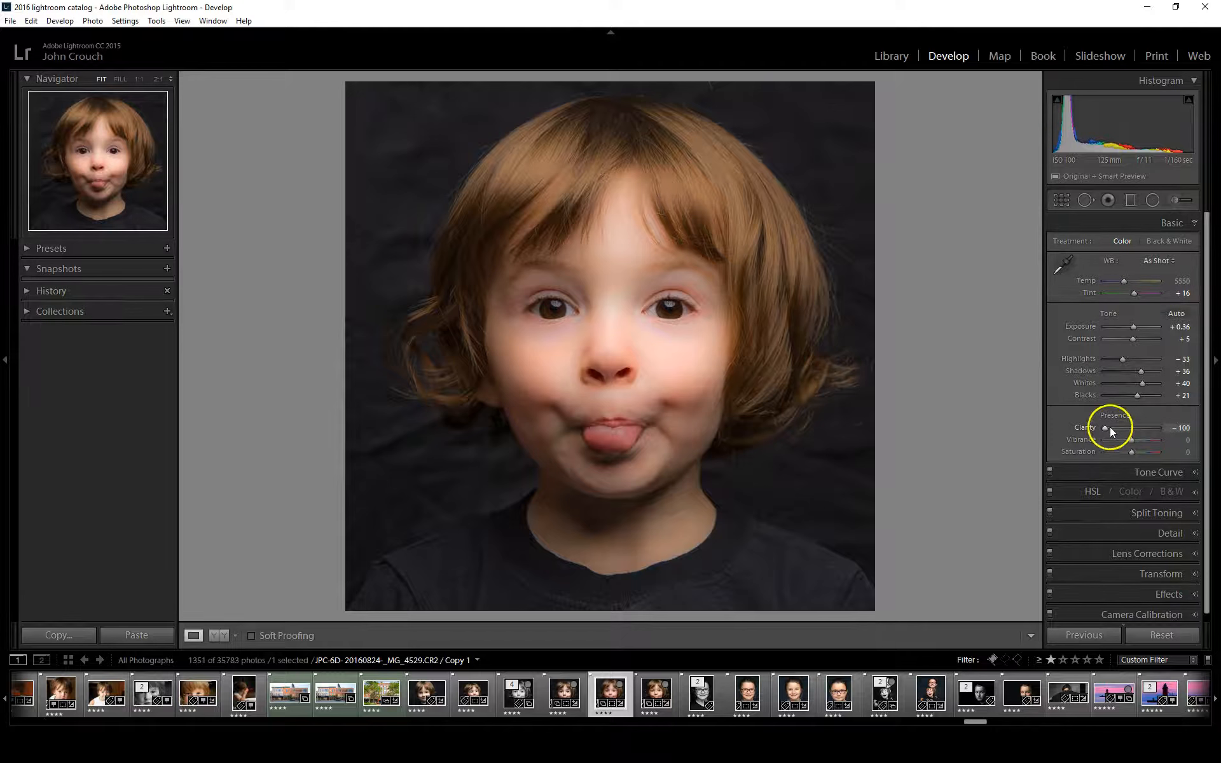
{"action": "left_click_drag", "start_coordinate": [1105, 428], "coordinate": [1133, 429]}
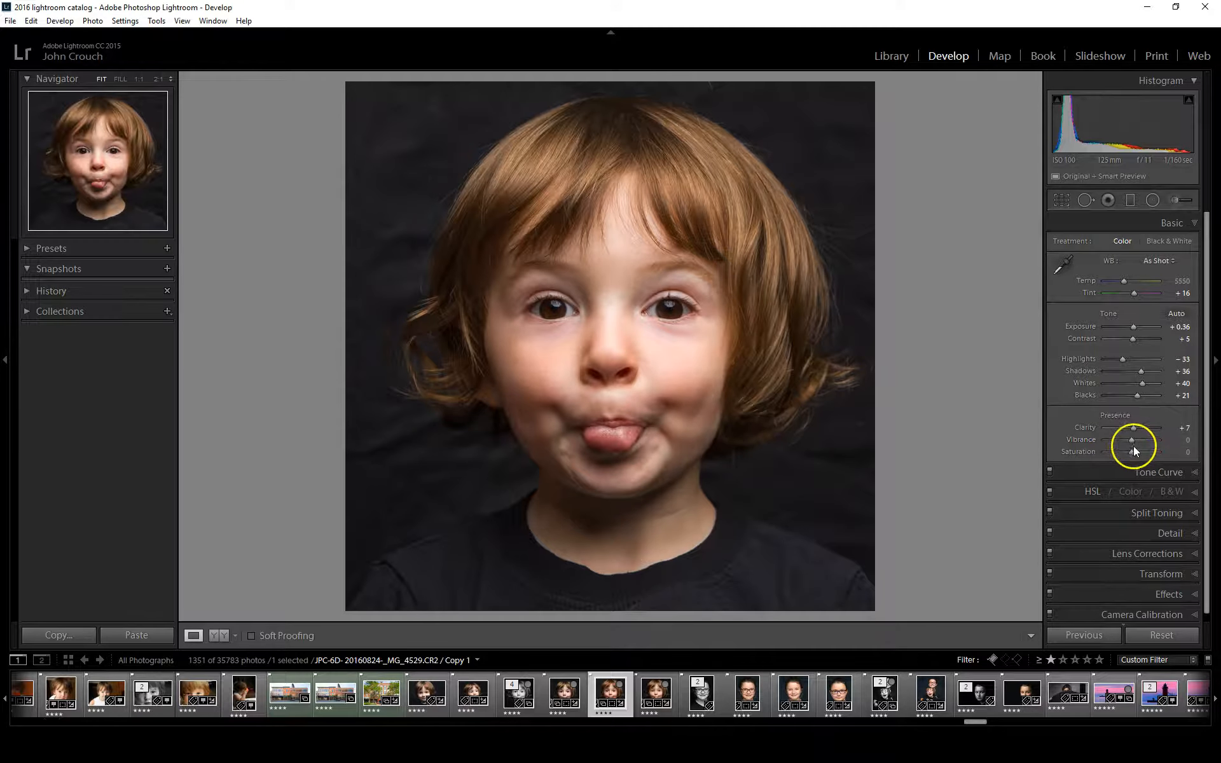
Try Vibrance at -100 before setting it to -14, and raise Saturation to +2
{"action": "left_click_drag", "start_coordinate": [1132, 440], "coordinate": [1103, 441]}
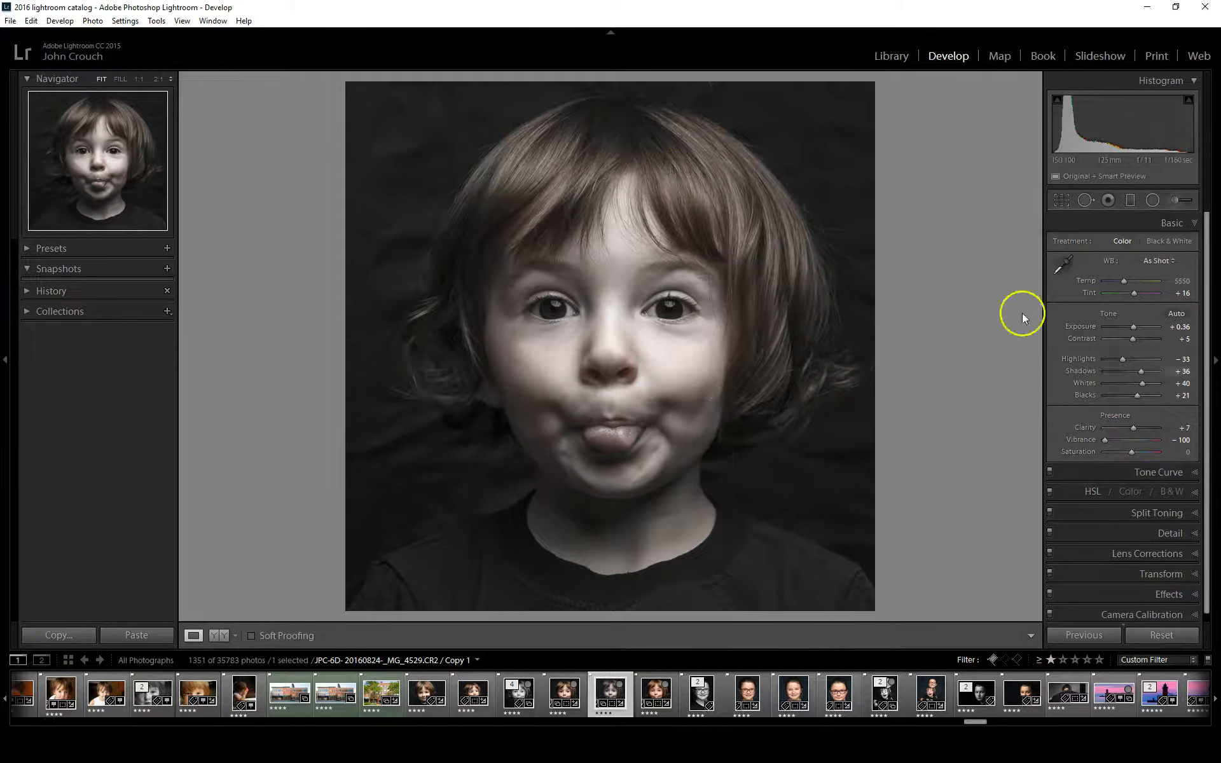
{"action": "left_click_drag", "start_coordinate": [1105, 439], "coordinate": [1128, 444]}
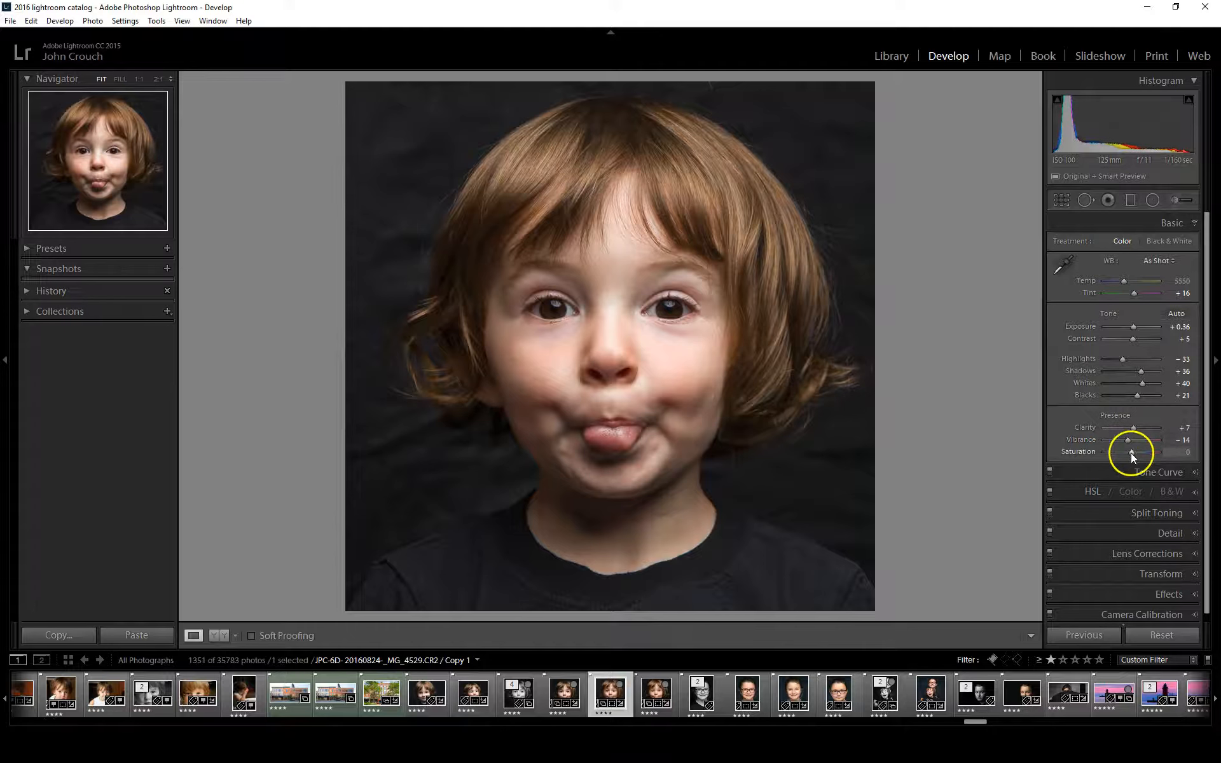
{"action": "left_click_drag", "start_coordinate": [1138, 453], "coordinate": [1133, 452]}
{"action": "left_click_drag", "start_coordinate": [1135, 451], "coordinate": [1124, 452]}
{"action": "left_click_drag", "start_coordinate": [1135, 452], "coordinate": [1133, 451]}
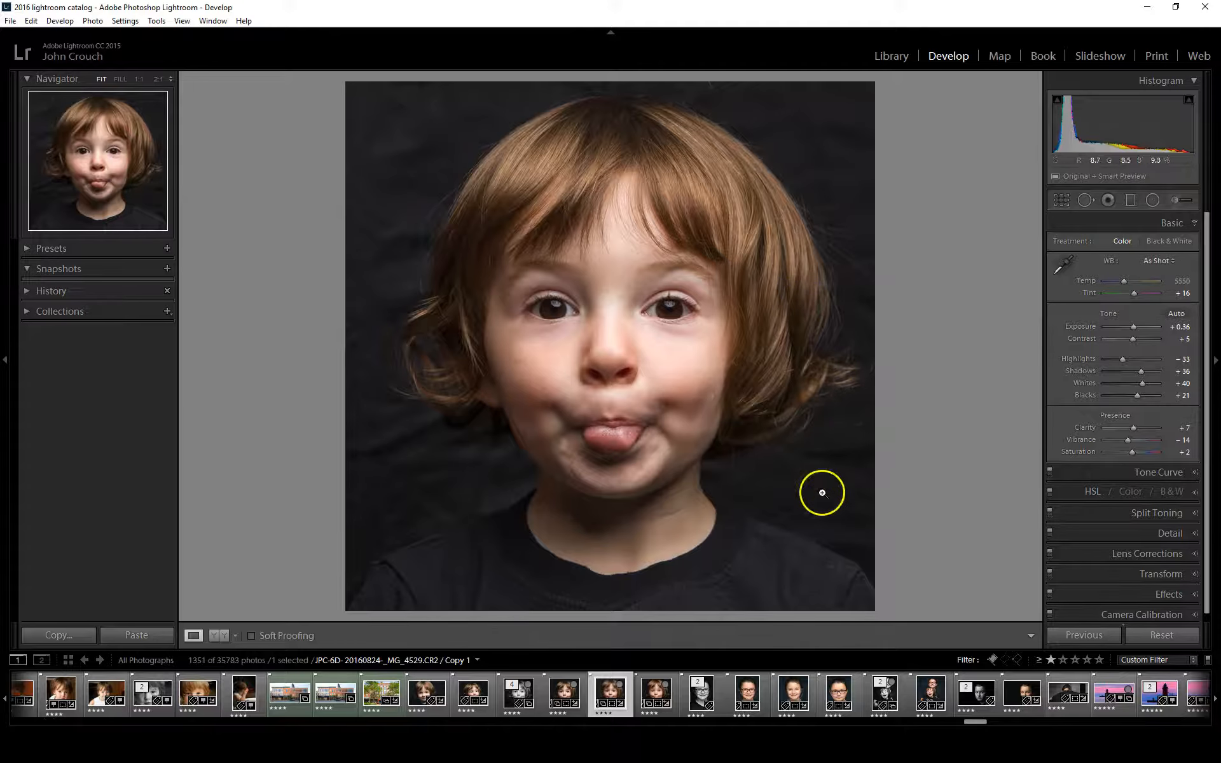
Shape a custom RGB tone curve with points for the dark backdrop, shadows and skin highlights, and compare the portrait with and without it
{"action": "left_click", "coordinate": [1145, 472]}
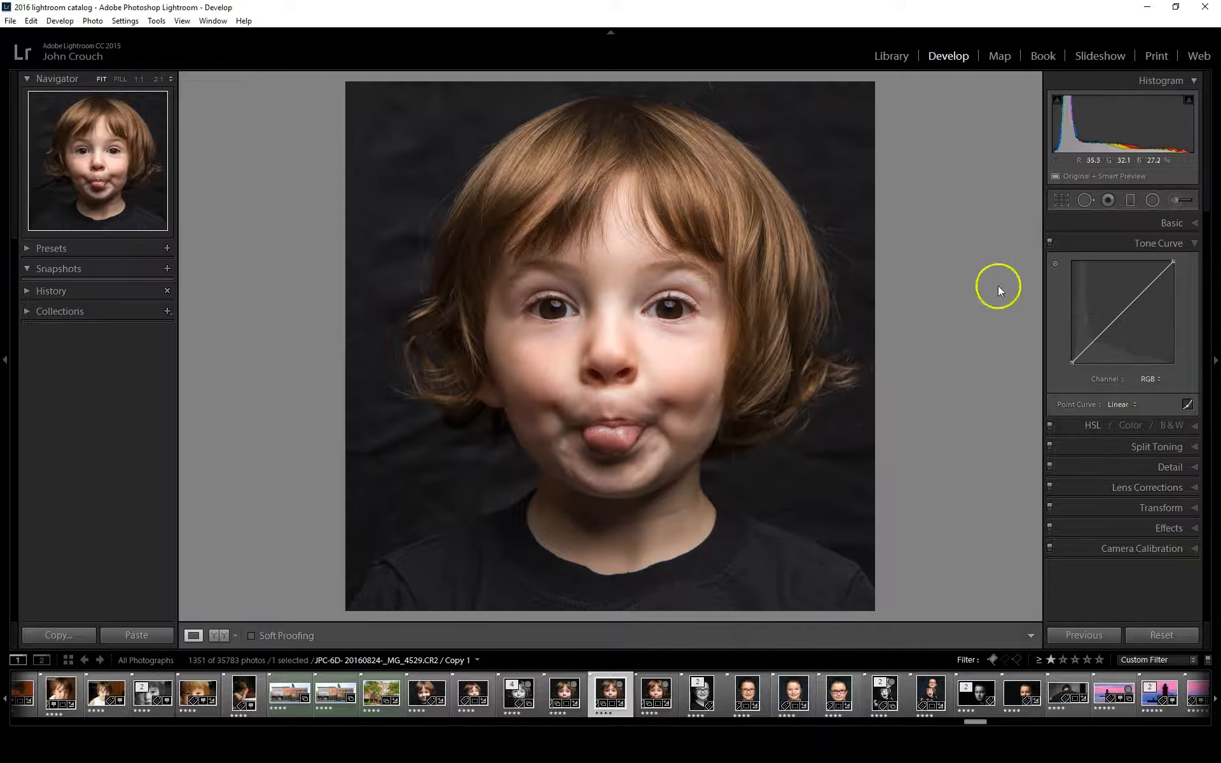
{"action": "left_click", "coordinate": [1056, 263]}
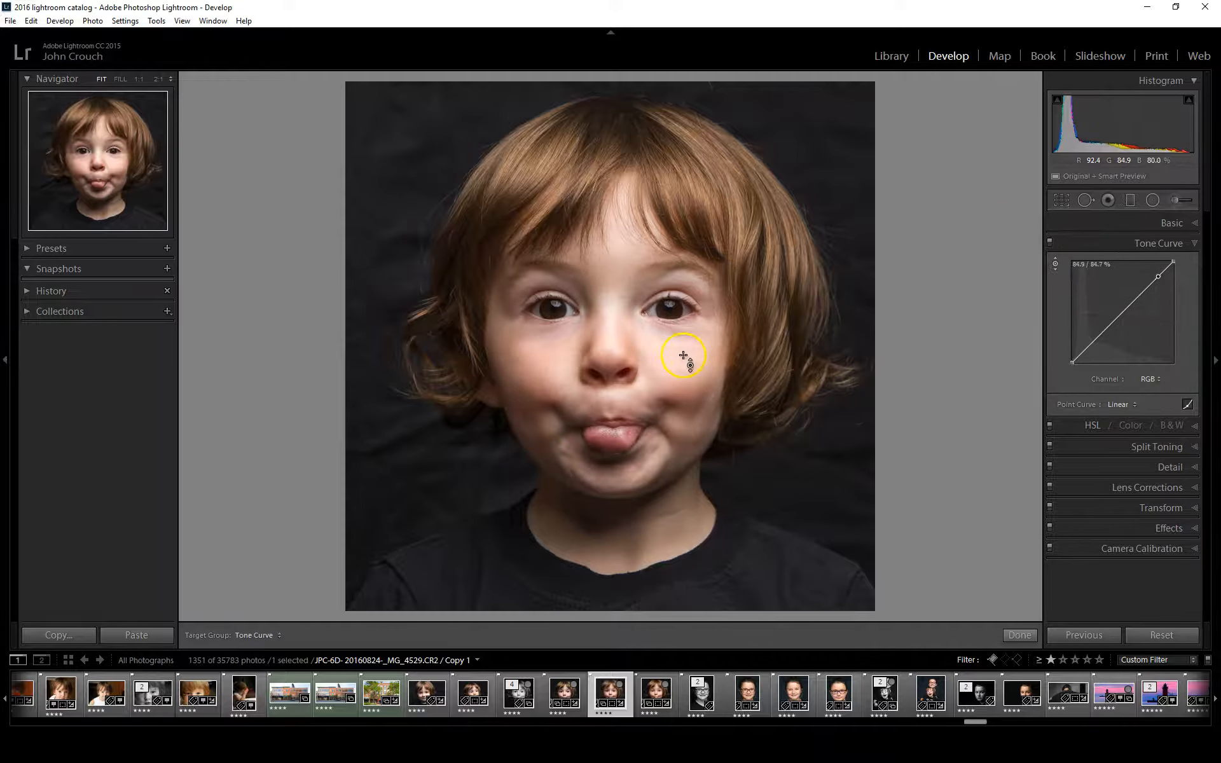
{"action": "left_click_drag", "start_coordinate": [671, 350], "coordinate": [673, 351]}
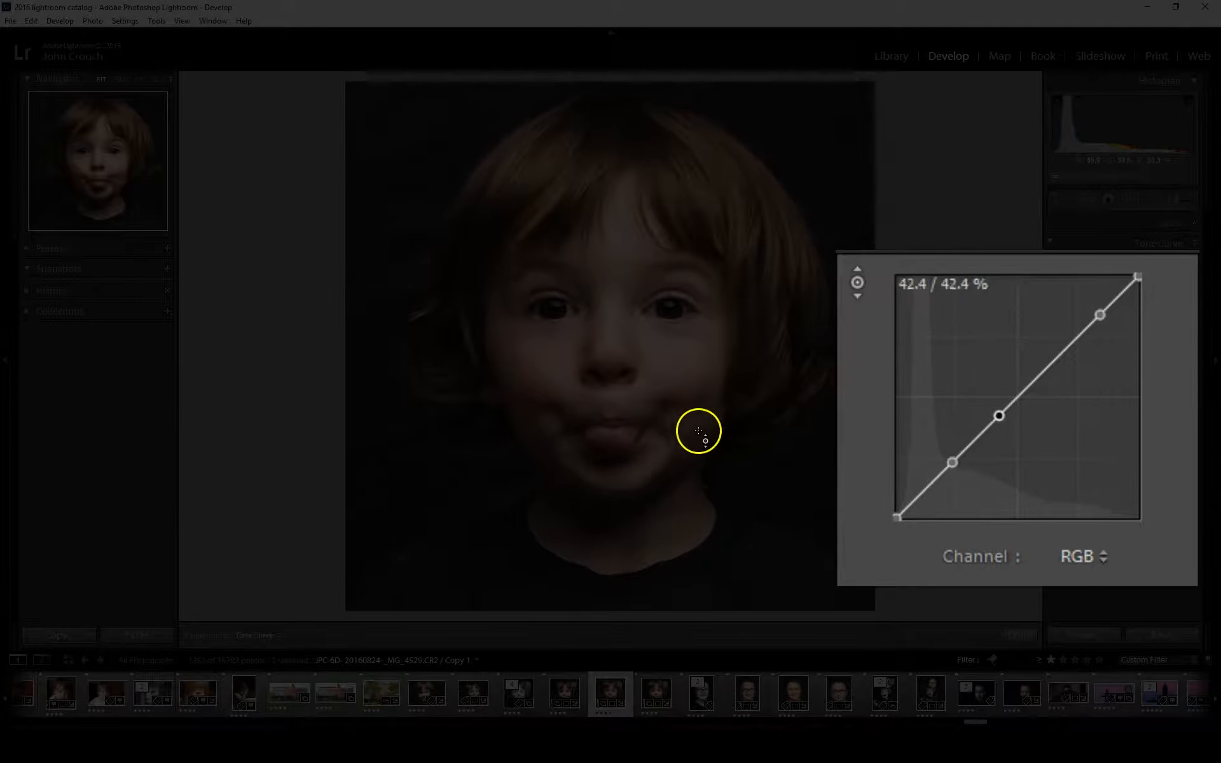
{"action": "left_click", "coordinate": [918, 497]}
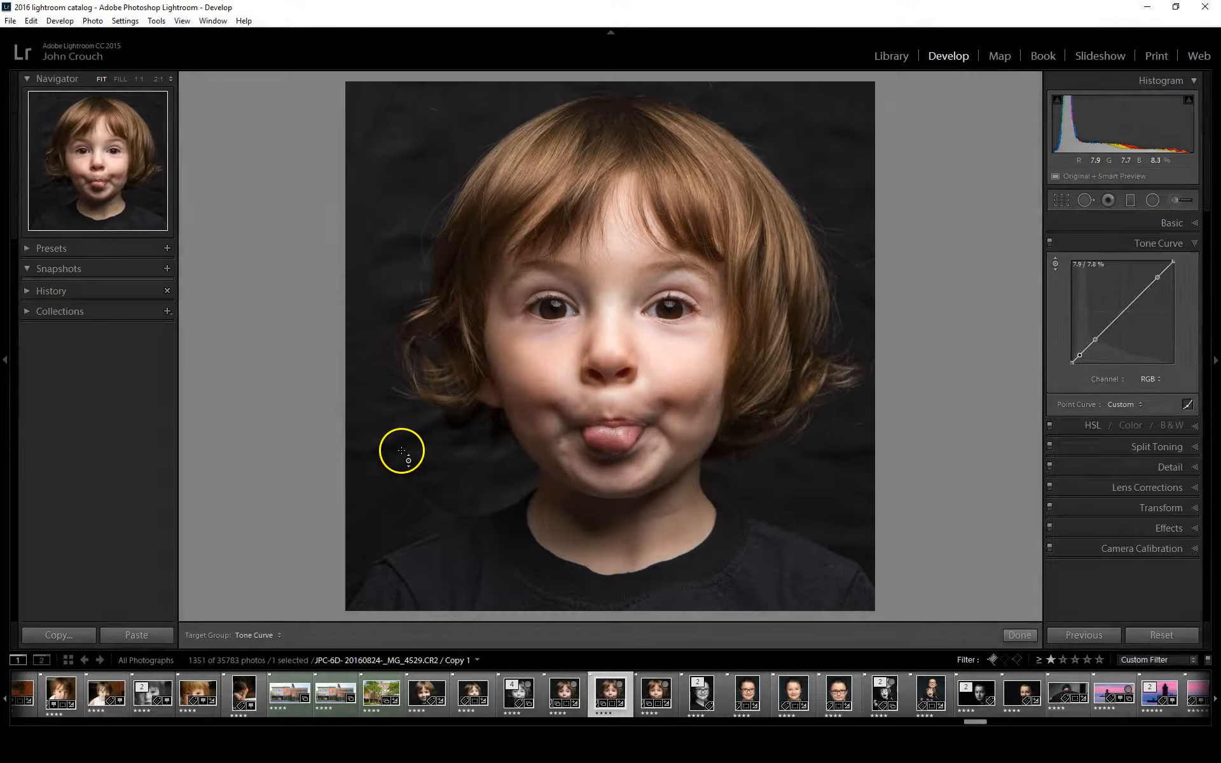
{"action": "left_click_drag", "start_coordinate": [402, 451], "coordinate": [396, 453]}
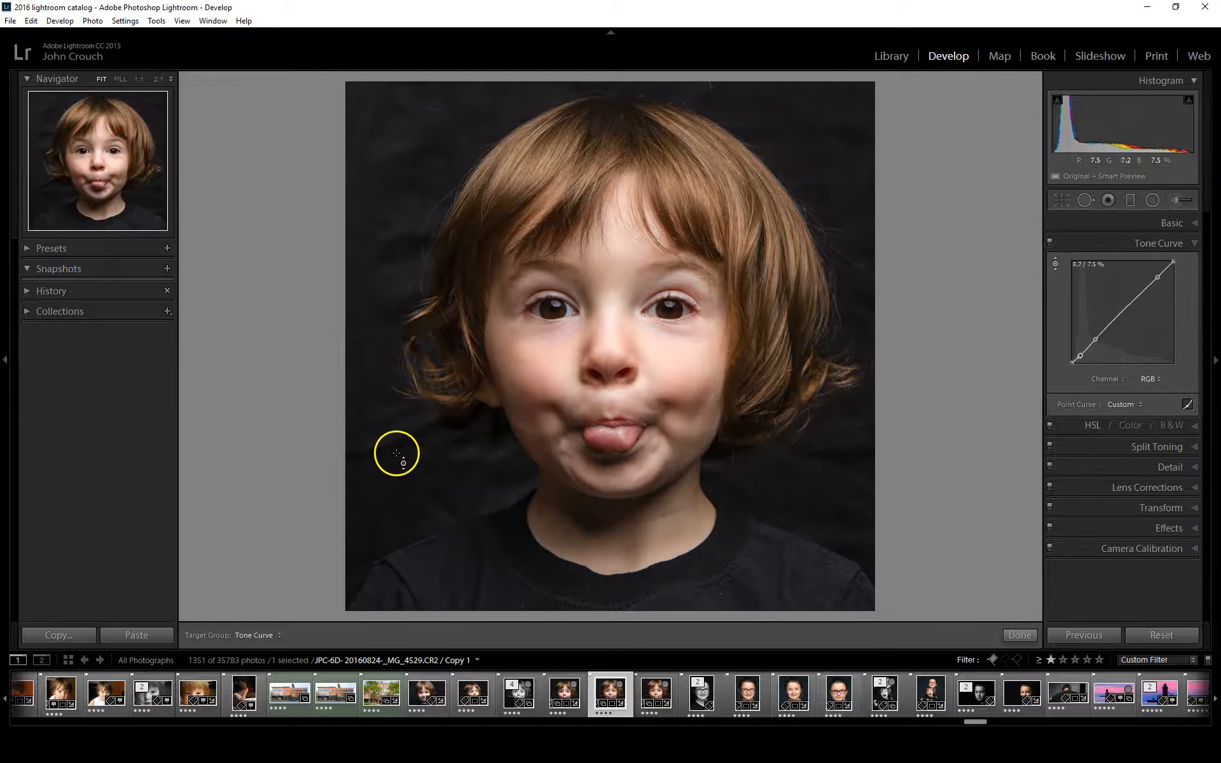
{"action": "left_click", "coordinate": [1095, 340]}
{"action": "left_click", "coordinate": [1155, 280]}
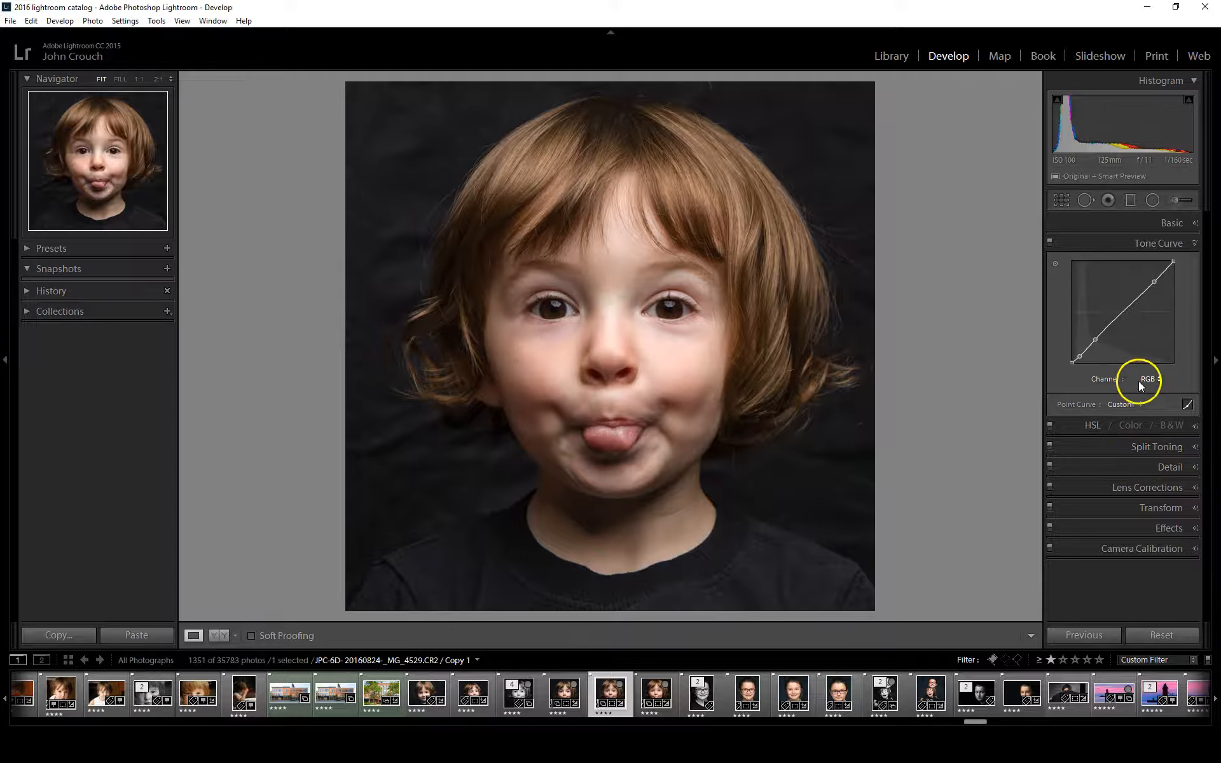
{"action": "left_click", "coordinate": [1050, 242]}
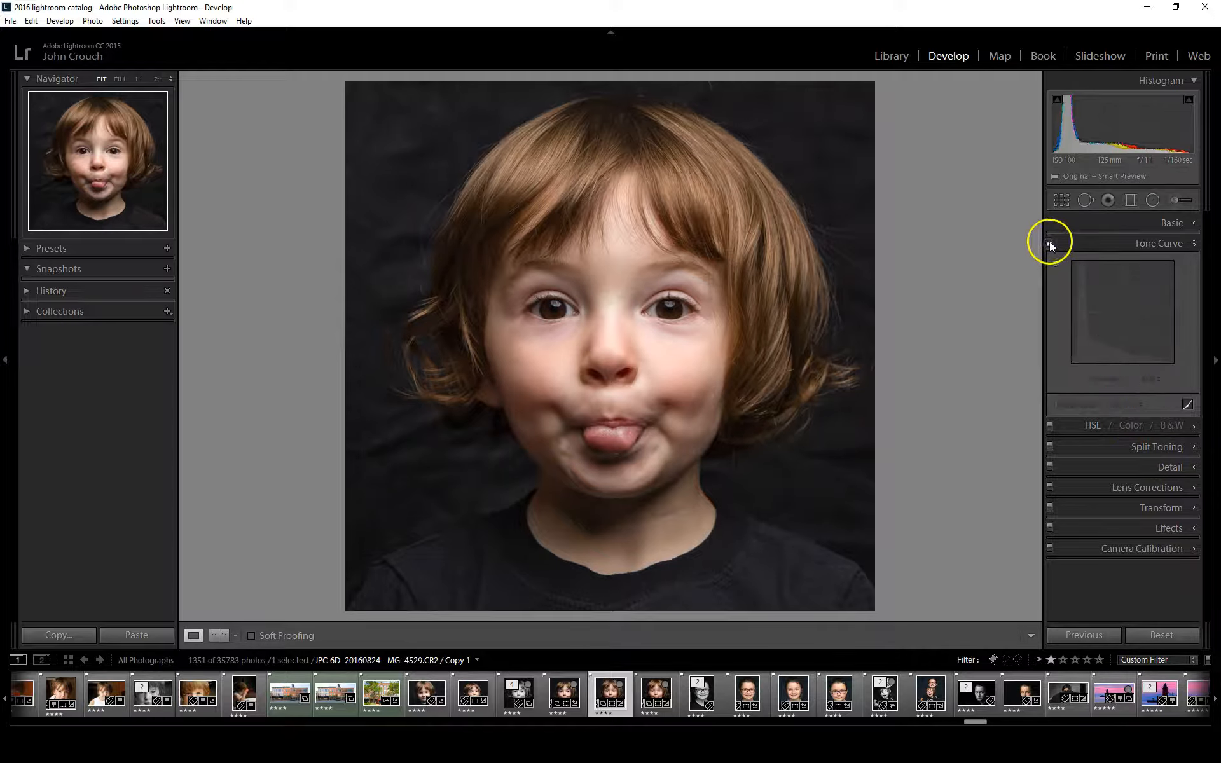
{"action": "left_click", "coordinate": [1049, 242]}
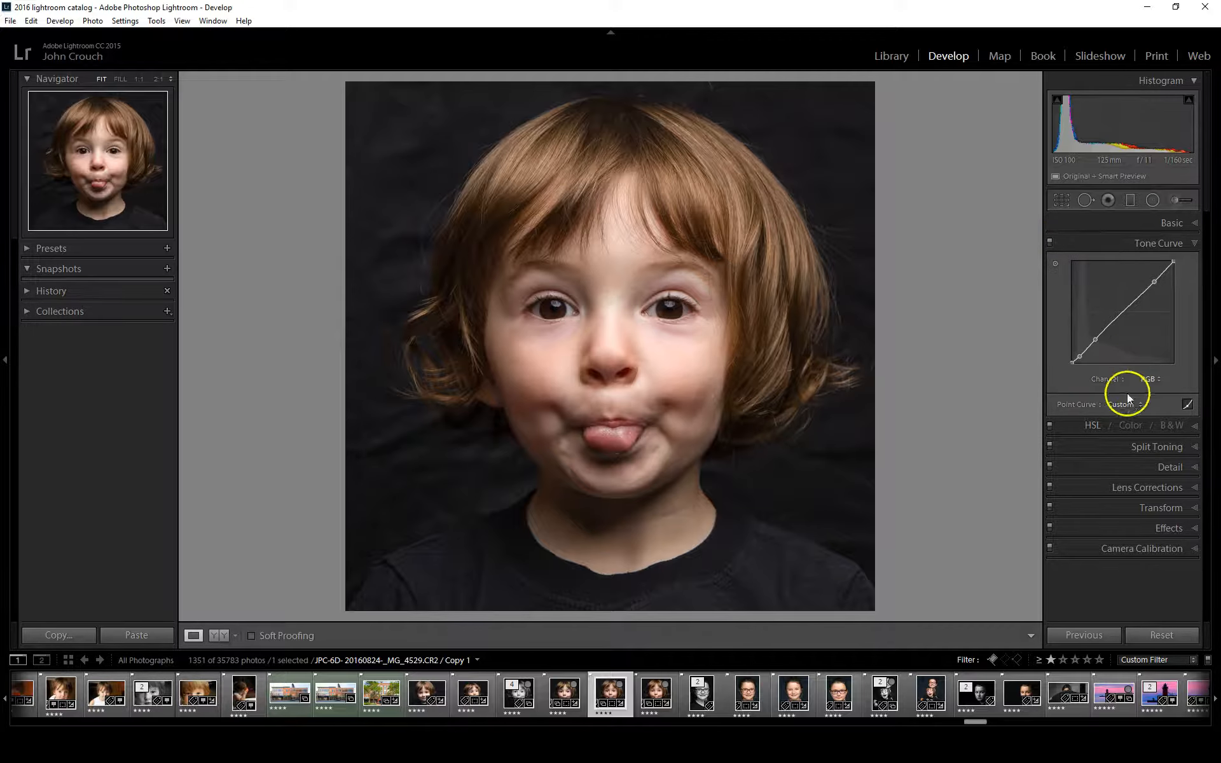
Try lifting the black point of the Blue channel's tone curve, and return that curve to a straight line
{"action": "left_click", "coordinate": [1149, 379]}
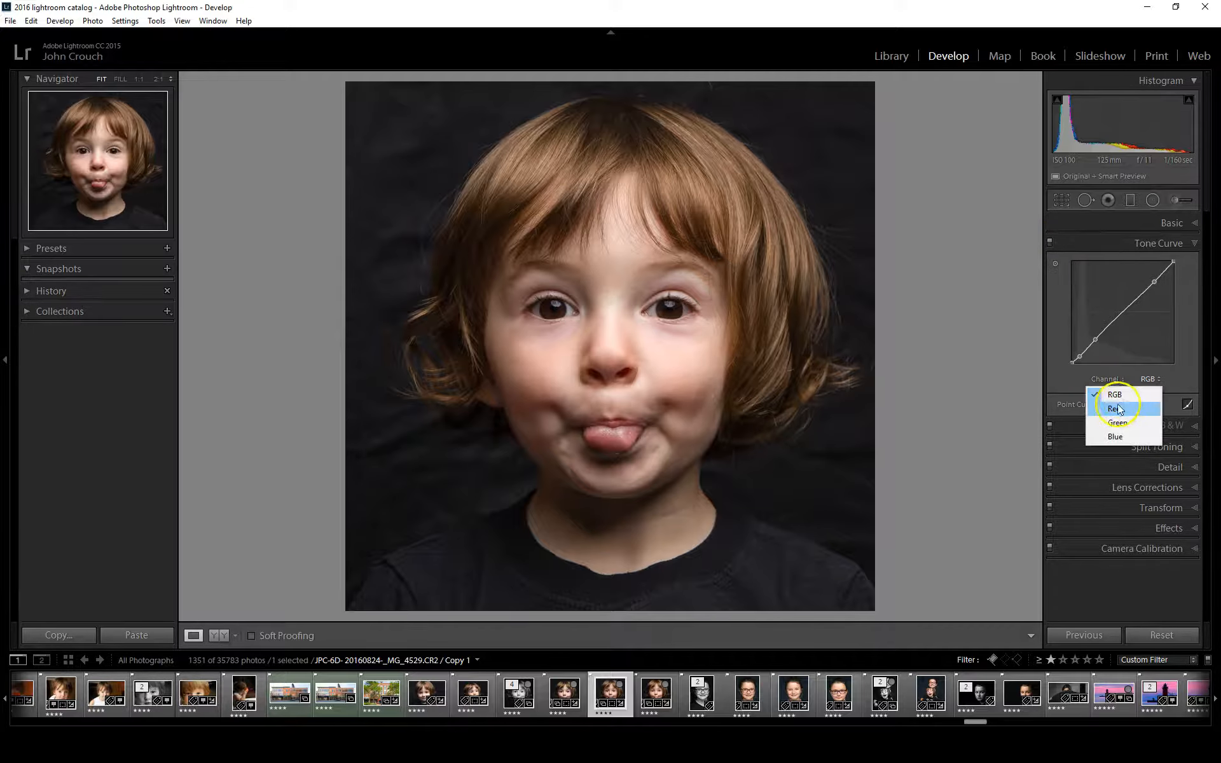
{"action": "left_click", "coordinate": [1118, 436]}
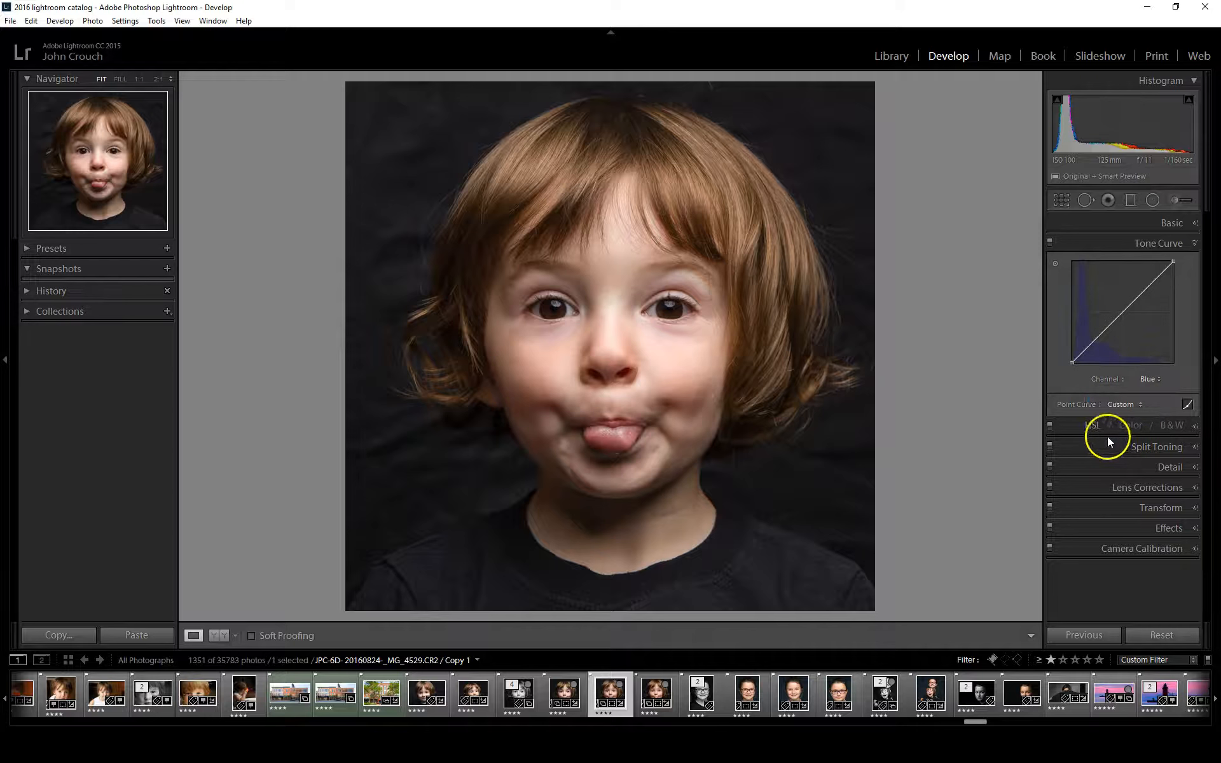
{"action": "left_click", "coordinate": [1093, 341]}
{"action": "left_click_drag", "start_coordinate": [1073, 362], "coordinate": [1072, 356]}
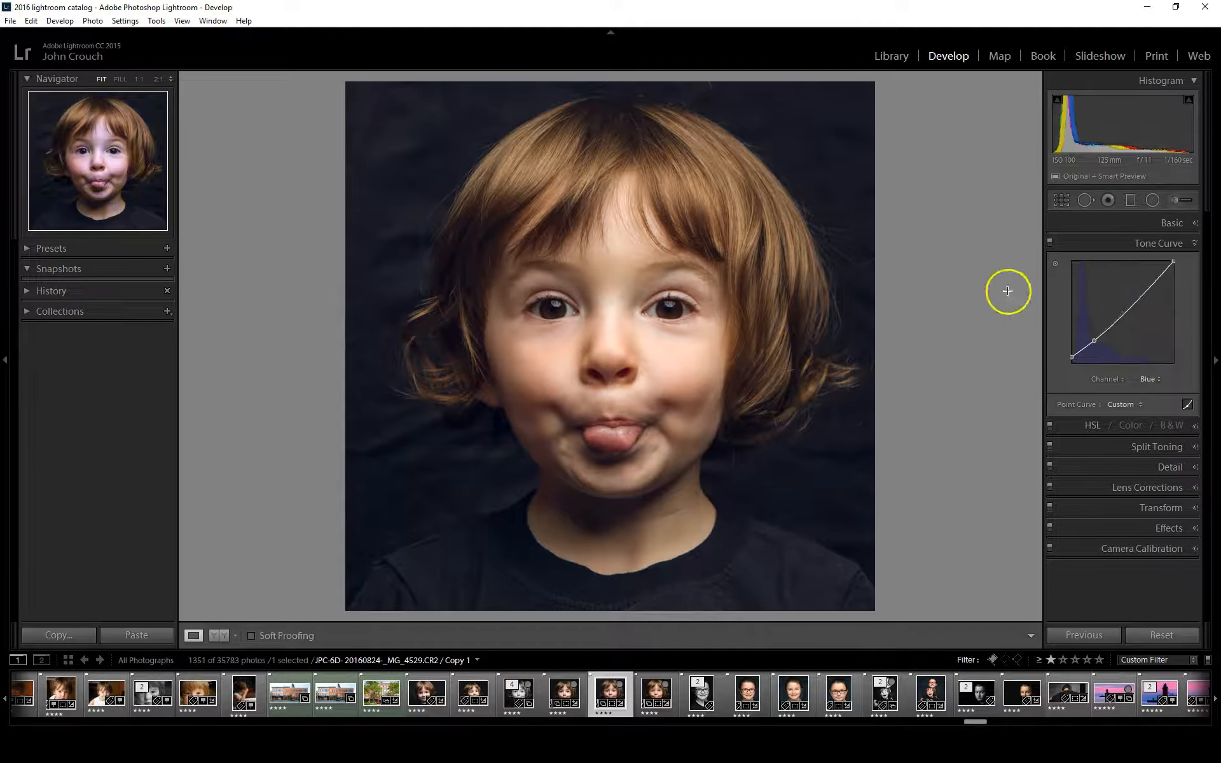
{"action": "left_click_drag", "start_coordinate": [1098, 339], "coordinate": [1014, 360]}
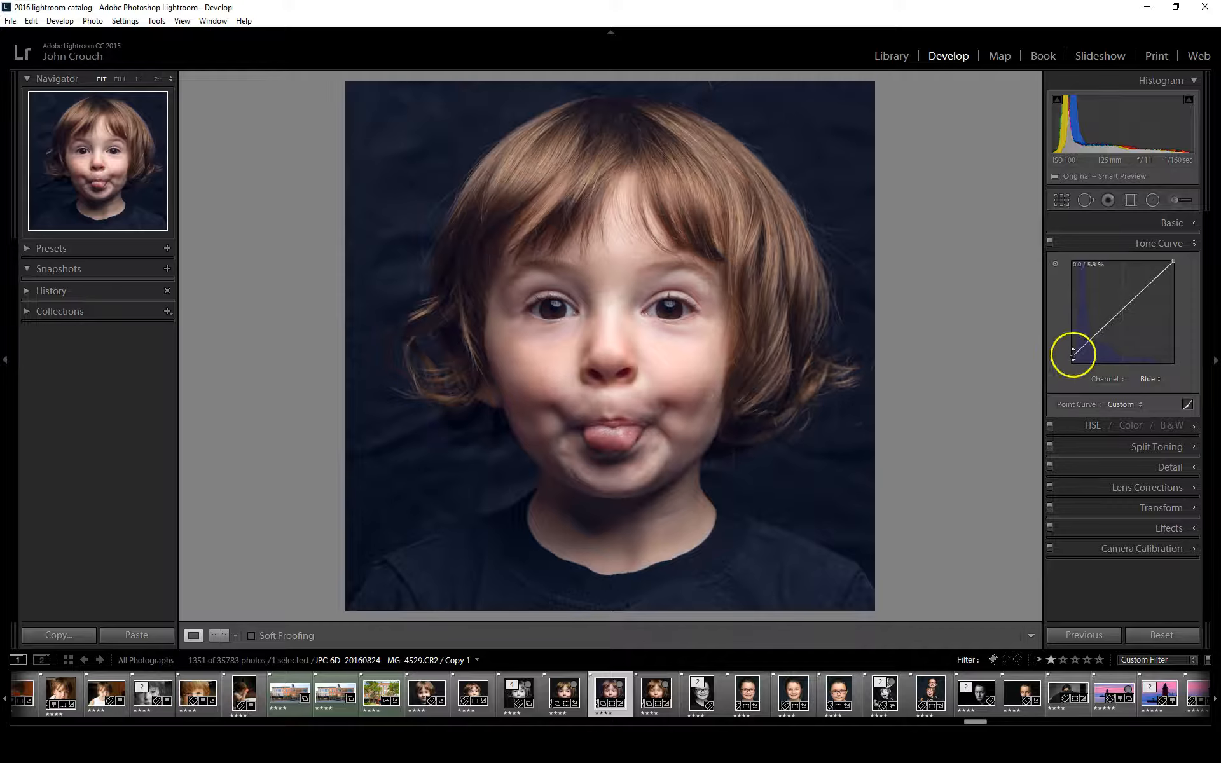
{"action": "left_click_drag", "start_coordinate": [1064, 377], "coordinate": [1066, 380]}
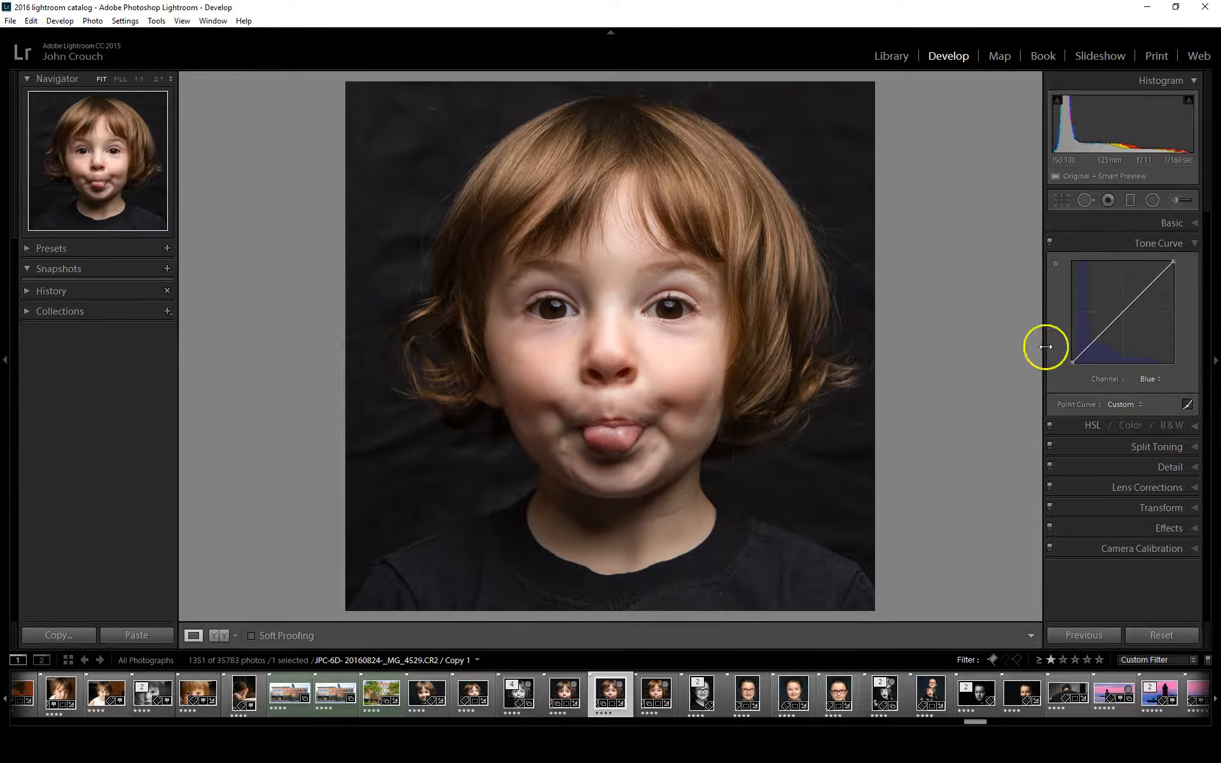
Test the HSL red saturation at +100 on the portrait and settle on +27
{"action": "left_click", "coordinate": [1092, 425]}
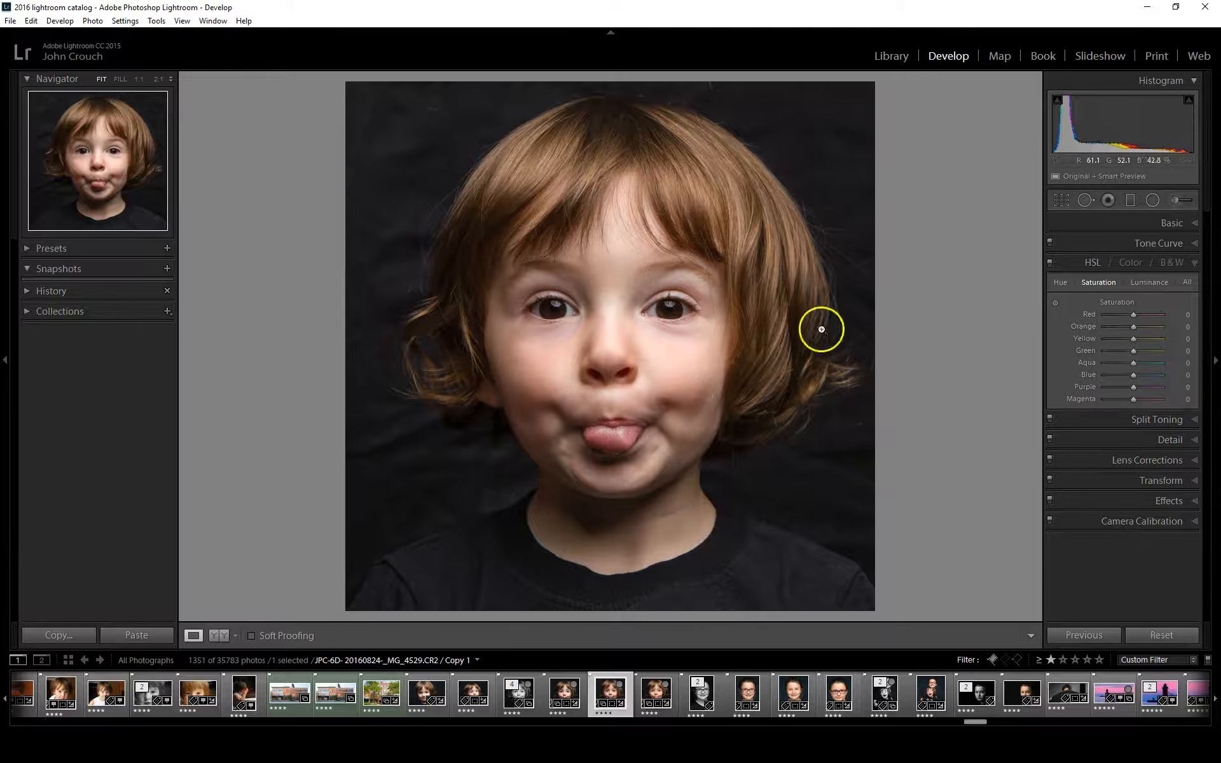
{"action": "left_click", "coordinate": [1135, 316]}
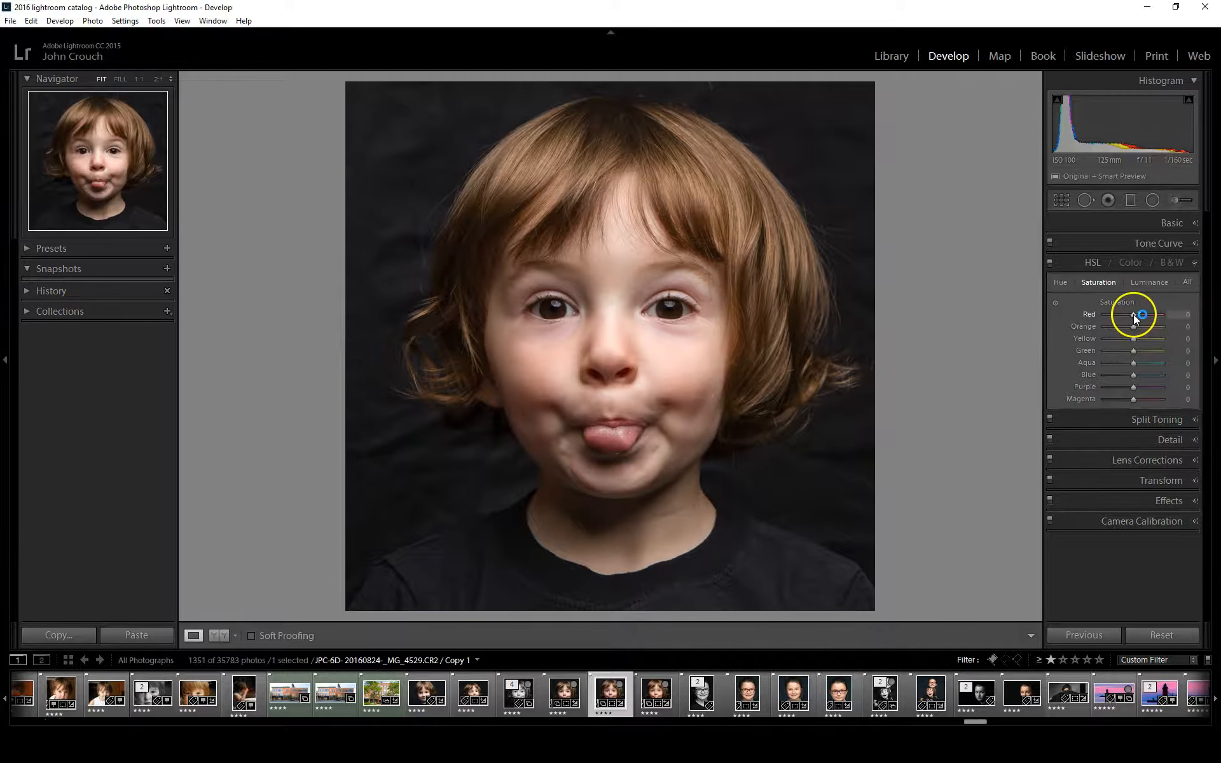
{"action": "left_click_drag", "start_coordinate": [1133, 314], "coordinate": [1167, 315]}
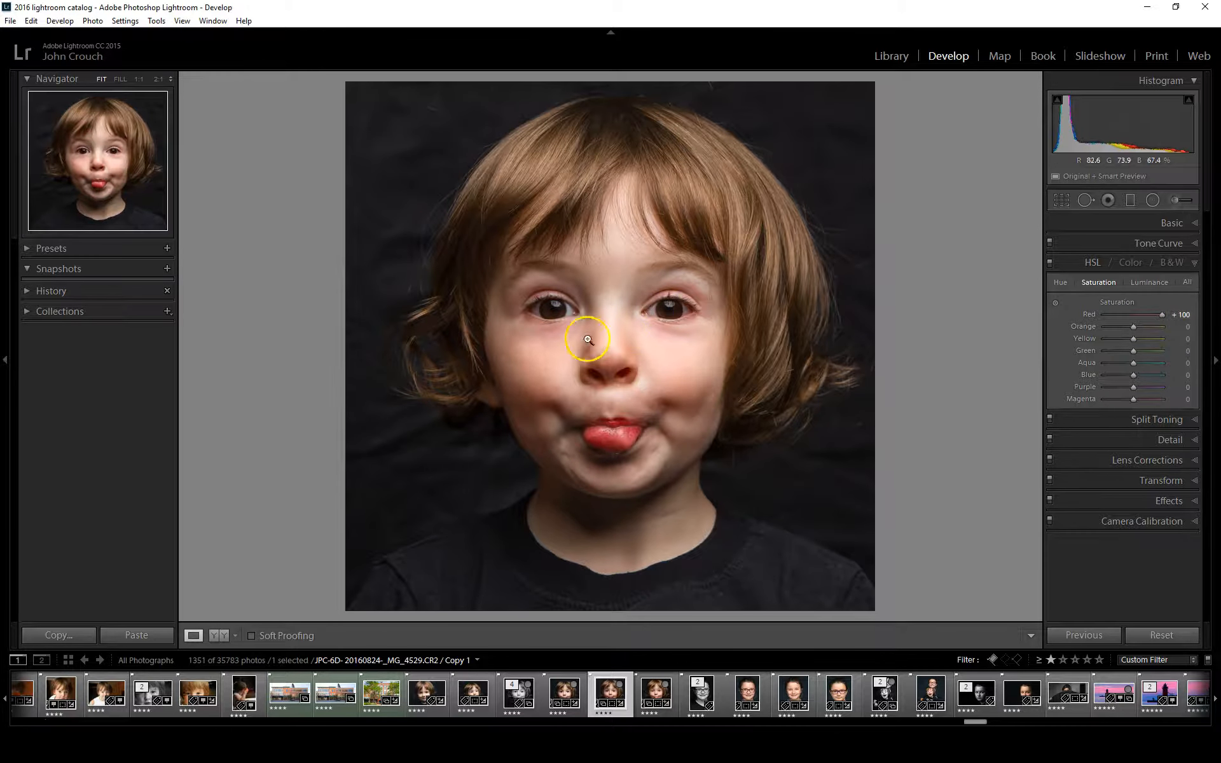
{"action": "left_click_drag", "start_coordinate": [1164, 315], "coordinate": [1135, 315]}
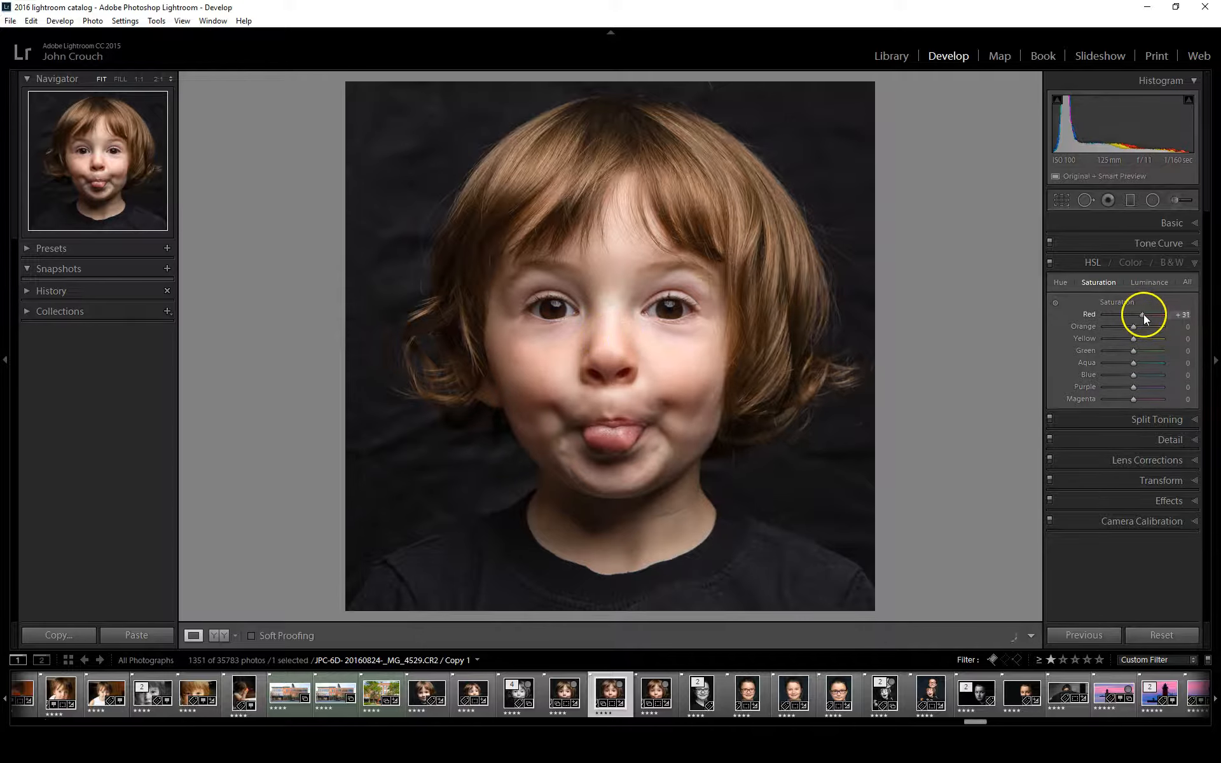
{"action": "left_click_drag", "start_coordinate": [1162, 315], "coordinate": [1139, 315]}
Try orange saturation at -100 and return it to 0, and set yellow to -2, blue to +18 and purple to +2
{"action": "left_click_drag", "start_coordinate": [1125, 326], "coordinate": [1104, 325]}
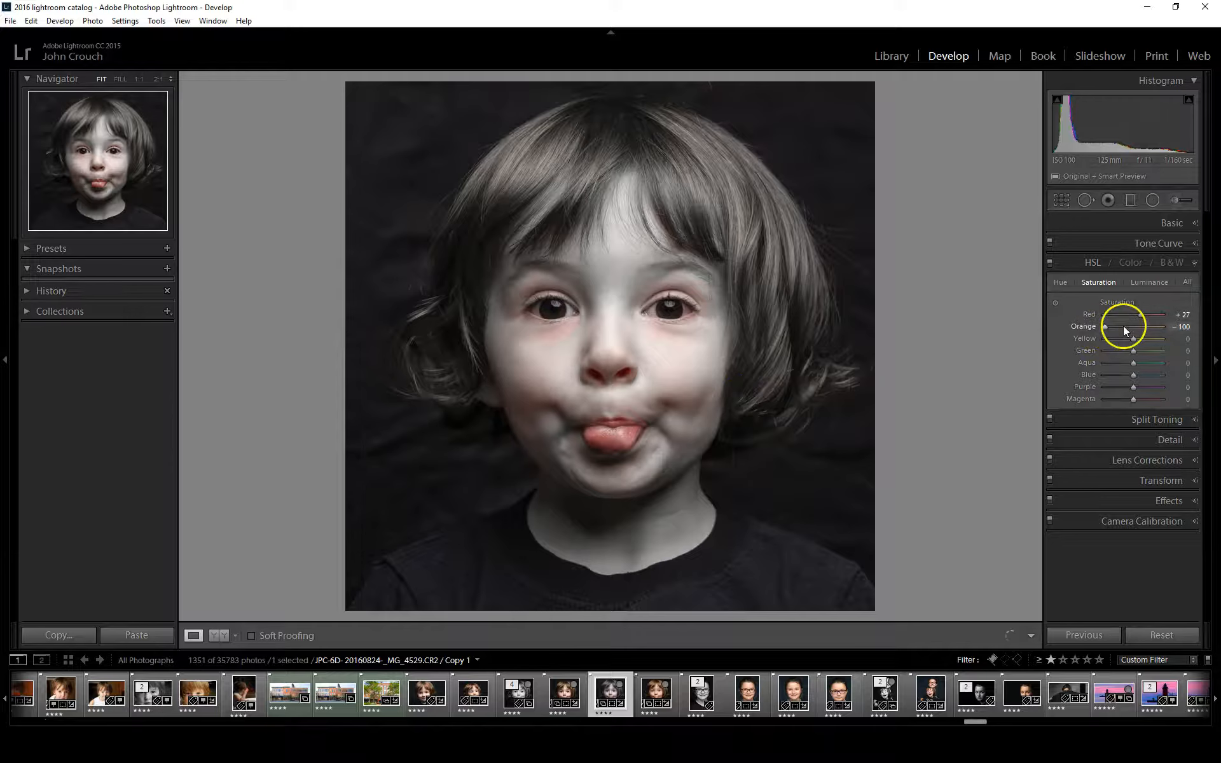
{"action": "left_click_drag", "start_coordinate": [1104, 327], "coordinate": [1134, 327]}
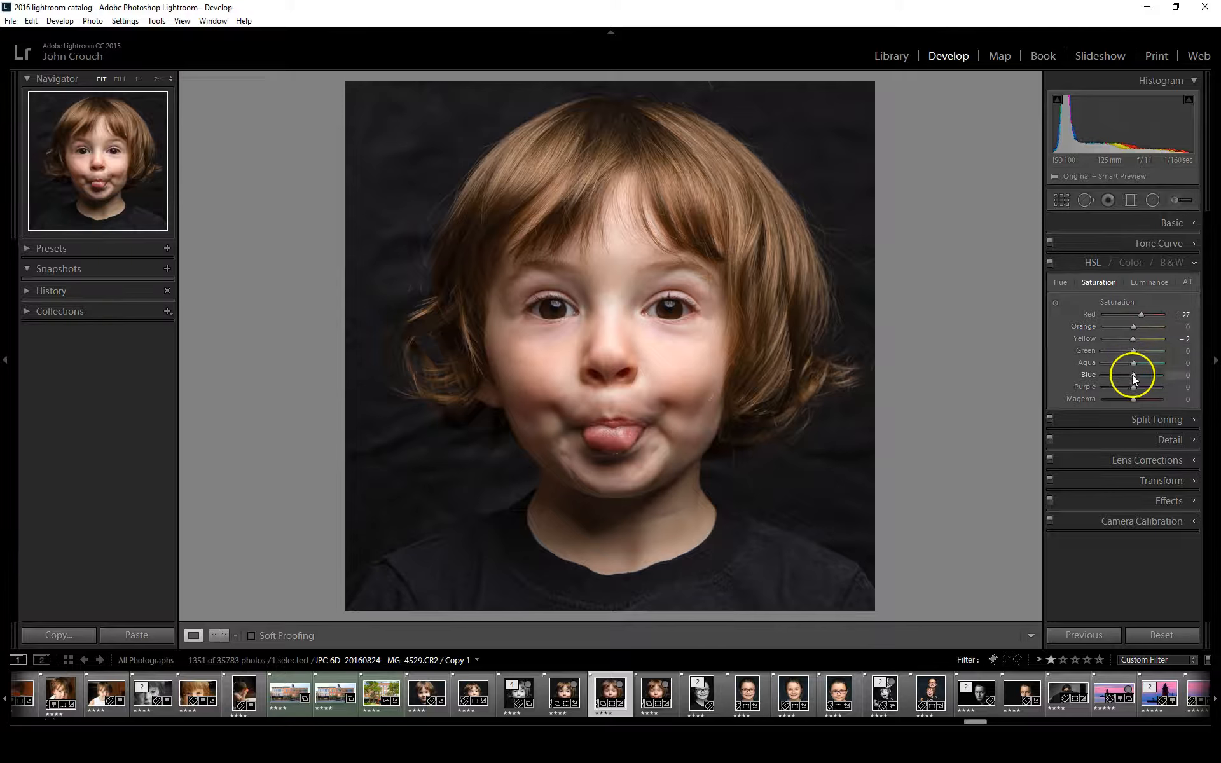
{"action": "mouse_move", "coordinate": [1135, 375]}
{"action": "left_mouse_down"}
{"action": "mouse_move", "coordinate": [1078, 375]}
{"action": "mouse_move", "coordinate": [1185, 376]}
{"action": "mouse_move", "coordinate": [1082, 372]}
{"action": "mouse_move", "coordinate": [1182, 379]}
{"action": "mouse_move", "coordinate": [1086, 372]}
{"action": "mouse_move", "coordinate": [1139, 376]}
{"action": "left_mouse_up"}
Set the magenta saturation to -60, judging the extremes of -100 and +100 on a close-up of the eyes
{"action": "left_click_drag", "start_coordinate": [1160, 390], "coordinate": [1090, 396]}
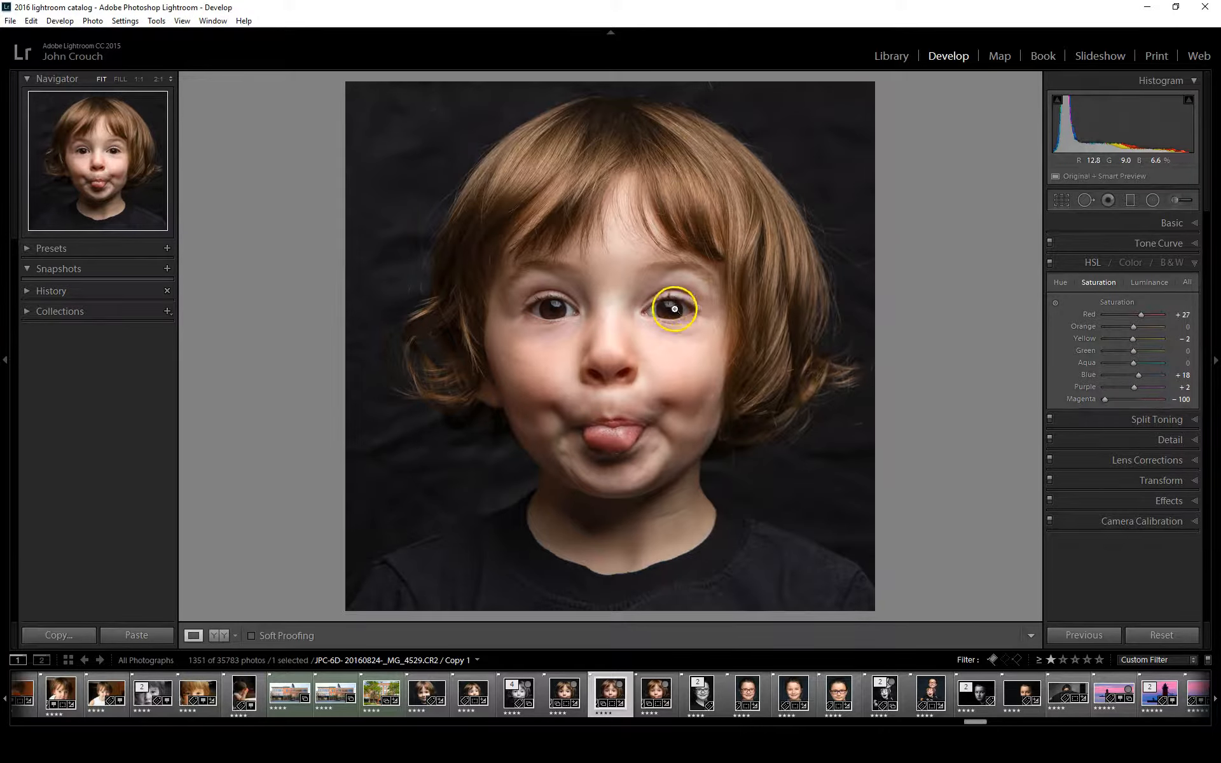
{"action": "left_click", "coordinate": [682, 308]}
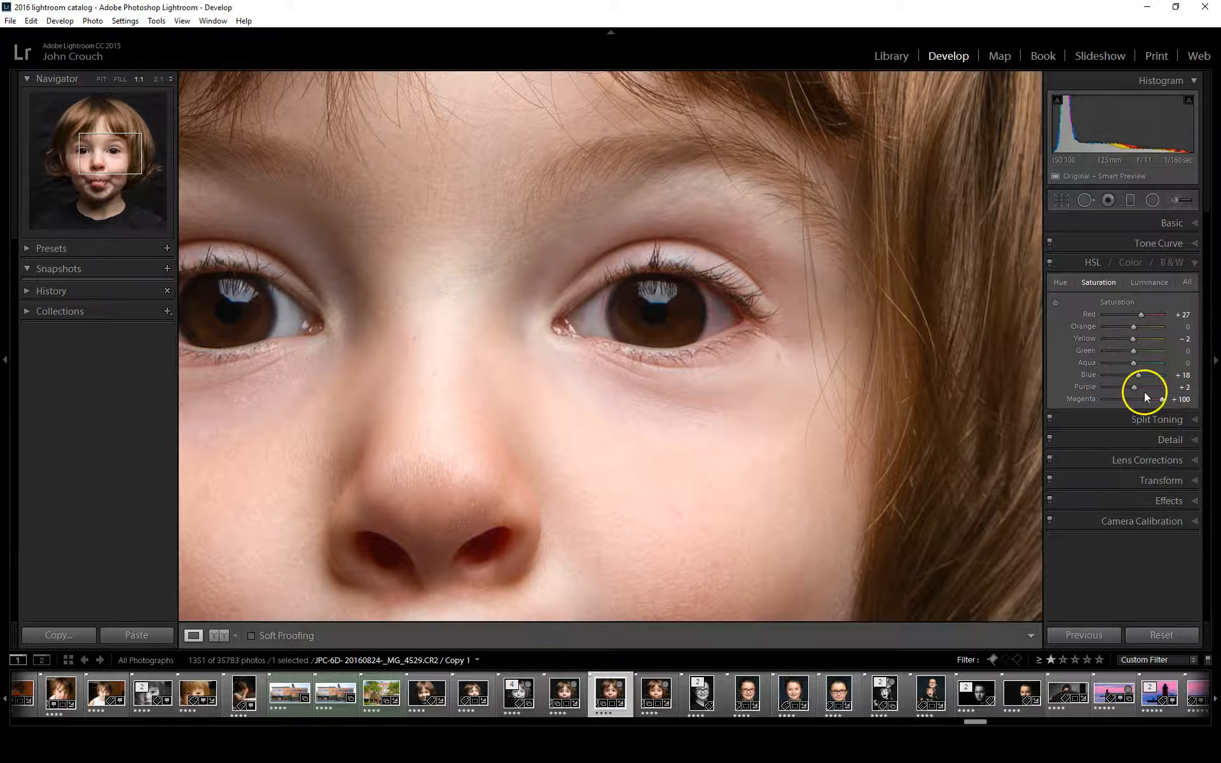
{"action": "left_click_drag", "start_coordinate": [1161, 399], "coordinate": [1115, 401]}
{"action": "left_click_drag", "start_coordinate": [417, 320], "coordinate": [557, 308]}
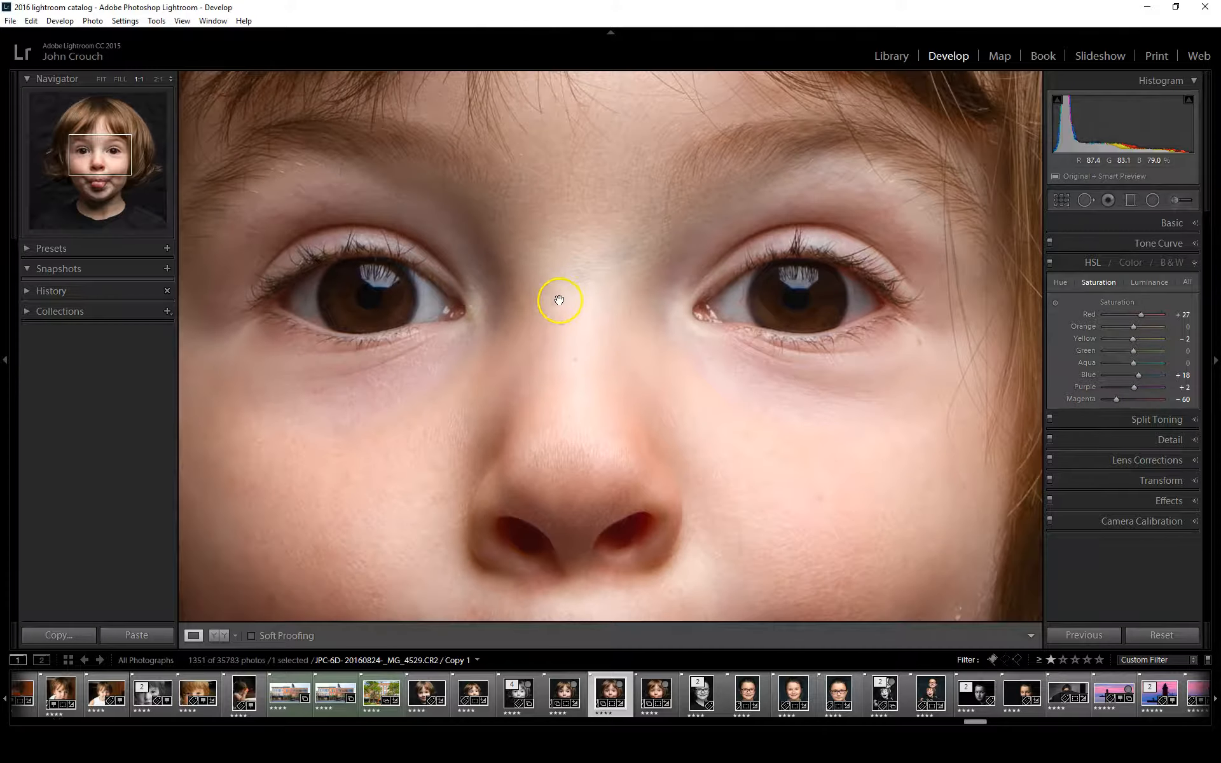
{"action": "left_click", "coordinate": [560, 300]}
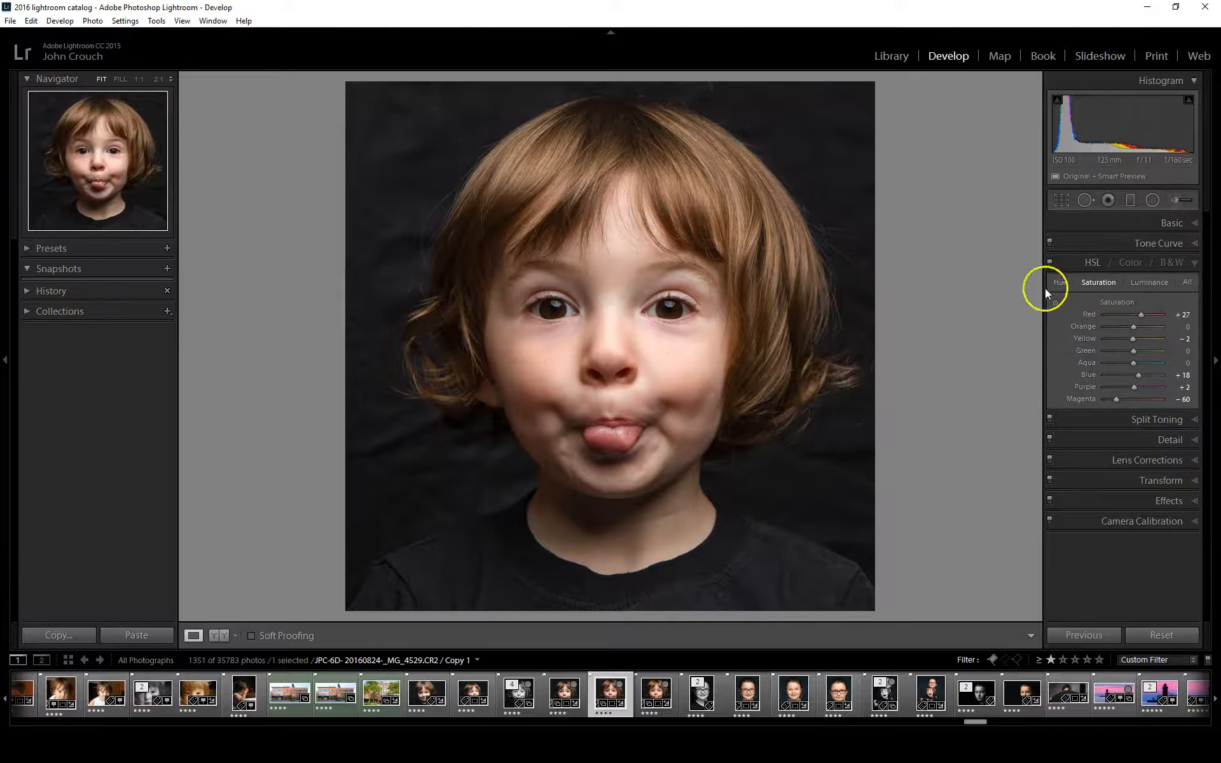
Set the HSL hues to Red -4, Orange +7 and Yellow -20, and compare the portrait with and without the HSL adjustments
{"action": "left_click", "coordinate": [1063, 282]}
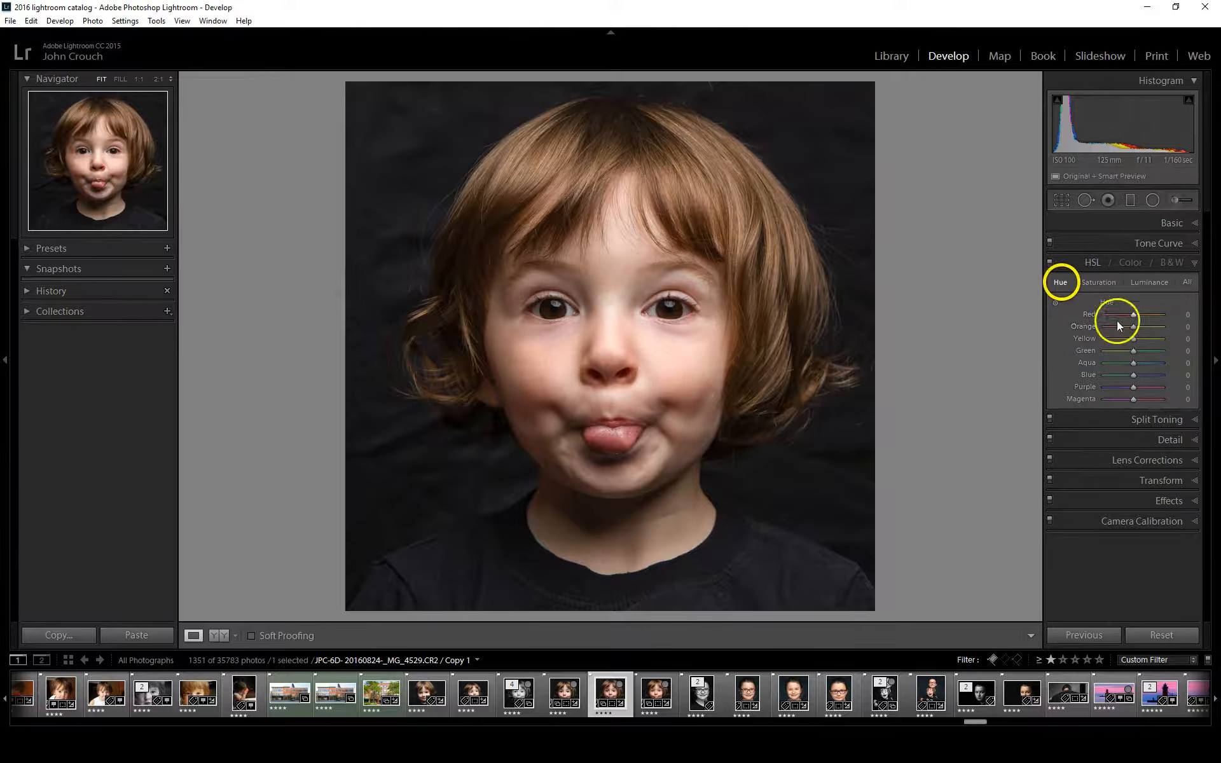
{"action": "mouse_move", "coordinate": [1122, 327]}
{"action": "left_mouse_down"}
{"action": "mouse_move", "coordinate": [1112, 327]}
{"action": "mouse_move", "coordinate": [1164, 328]}
{"action": "mouse_move", "coordinate": [1138, 327]}
{"action": "left_mouse_up"}
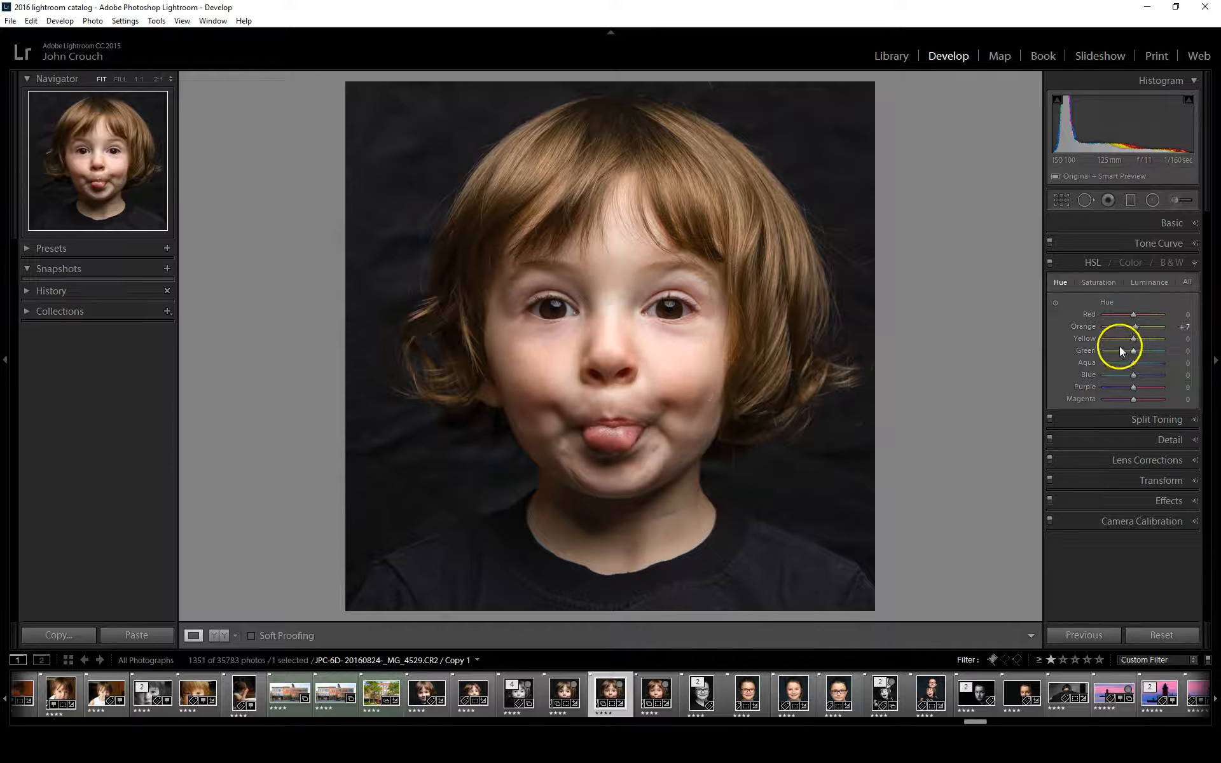
{"action": "left_click_drag", "start_coordinate": [1148, 315], "coordinate": [1135, 315]}
{"action": "mouse_move", "coordinate": [1137, 339]}
{"action": "left_mouse_down"}
{"action": "mouse_move", "coordinate": [1125, 338]}
{"action": "mouse_move", "coordinate": [1136, 339]}
{"action": "left_mouse_up"}
{"action": "left_click_drag", "start_coordinate": [1130, 341], "coordinate": [1128, 341]}
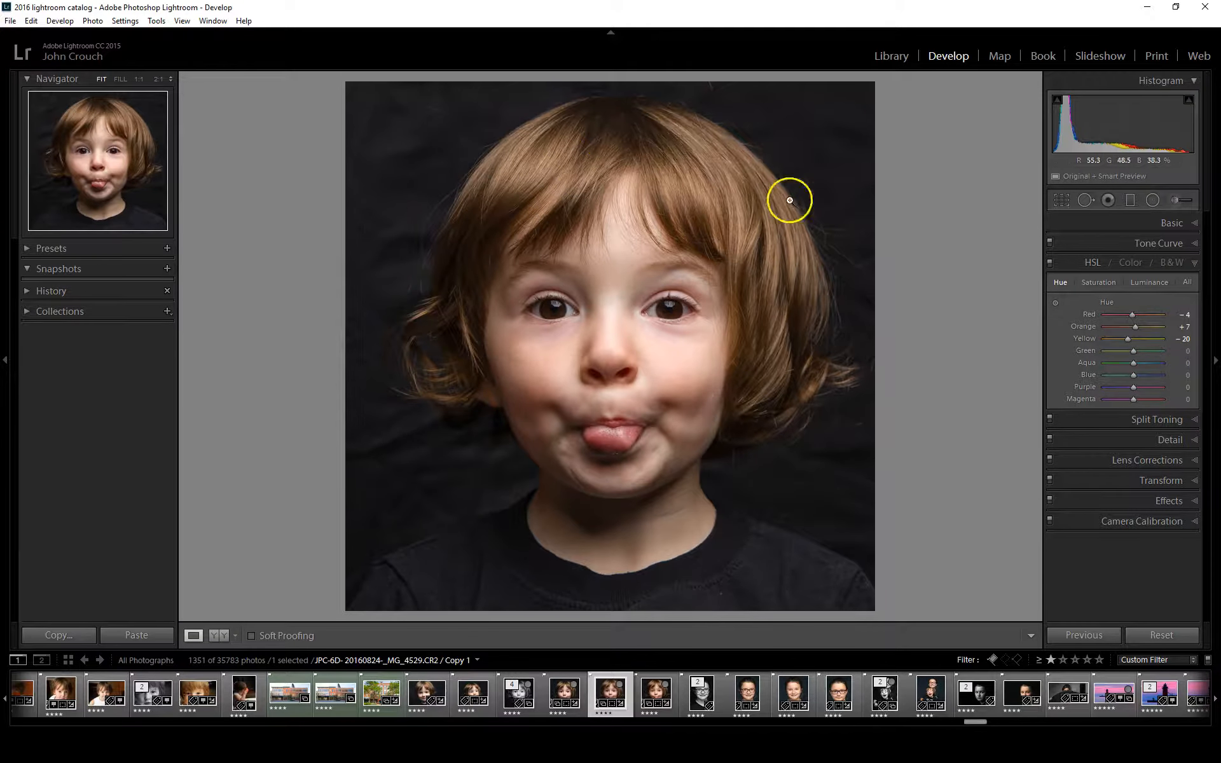
{"action": "left_click", "coordinate": [1050, 262]}
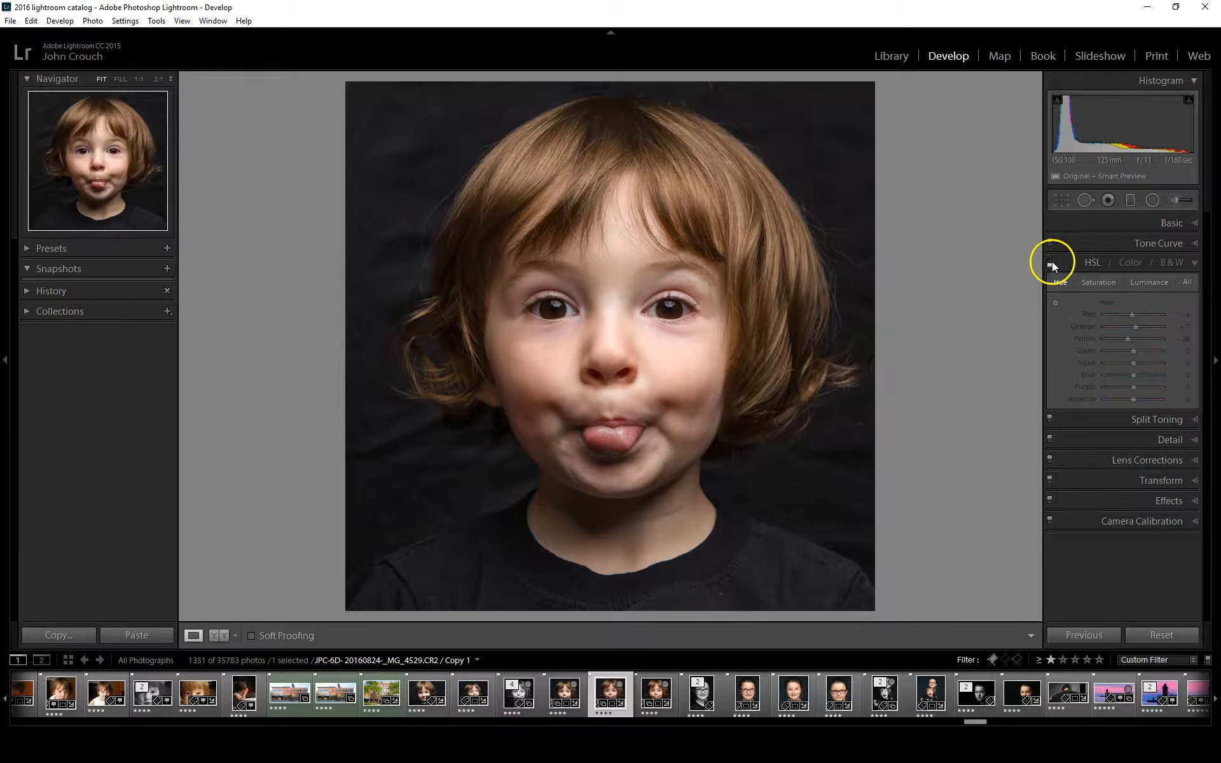
{"action": "left_click", "coordinate": [1050, 263]}
{"action": "left_click", "coordinate": [1050, 263]}
{"action": "left_click", "coordinate": [1050, 263]}
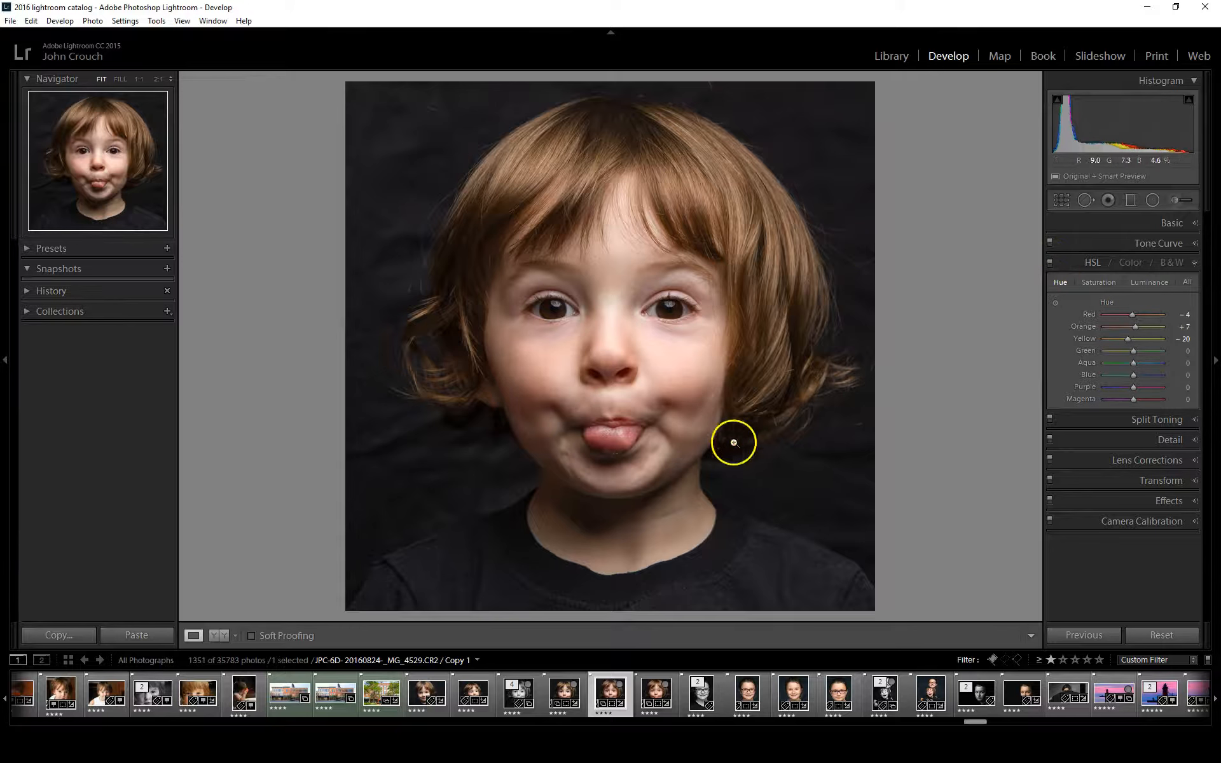
Try the HSL red luminance at -100 and inspect its effect on the cheeks and under-eye skin up close
{"action": "left_click", "coordinate": [1149, 280]}
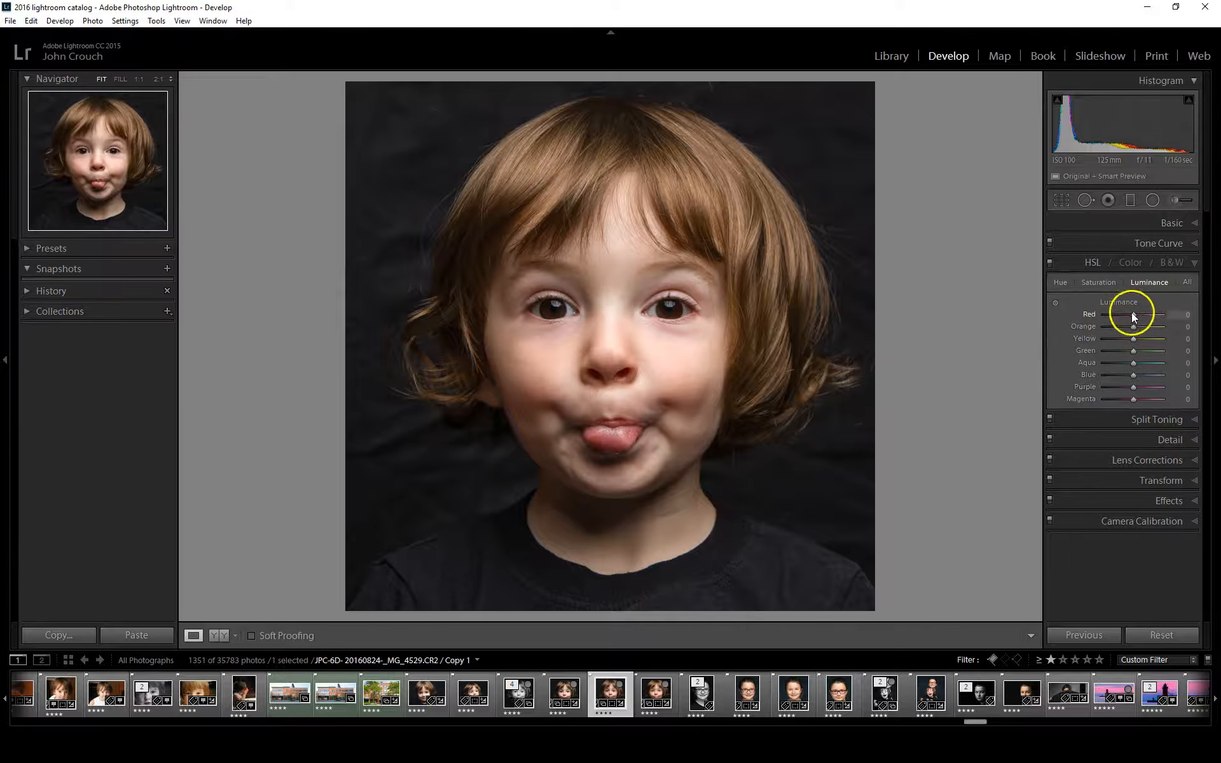
{"action": "left_click_drag", "start_coordinate": [1135, 314], "coordinate": [1104, 316]}
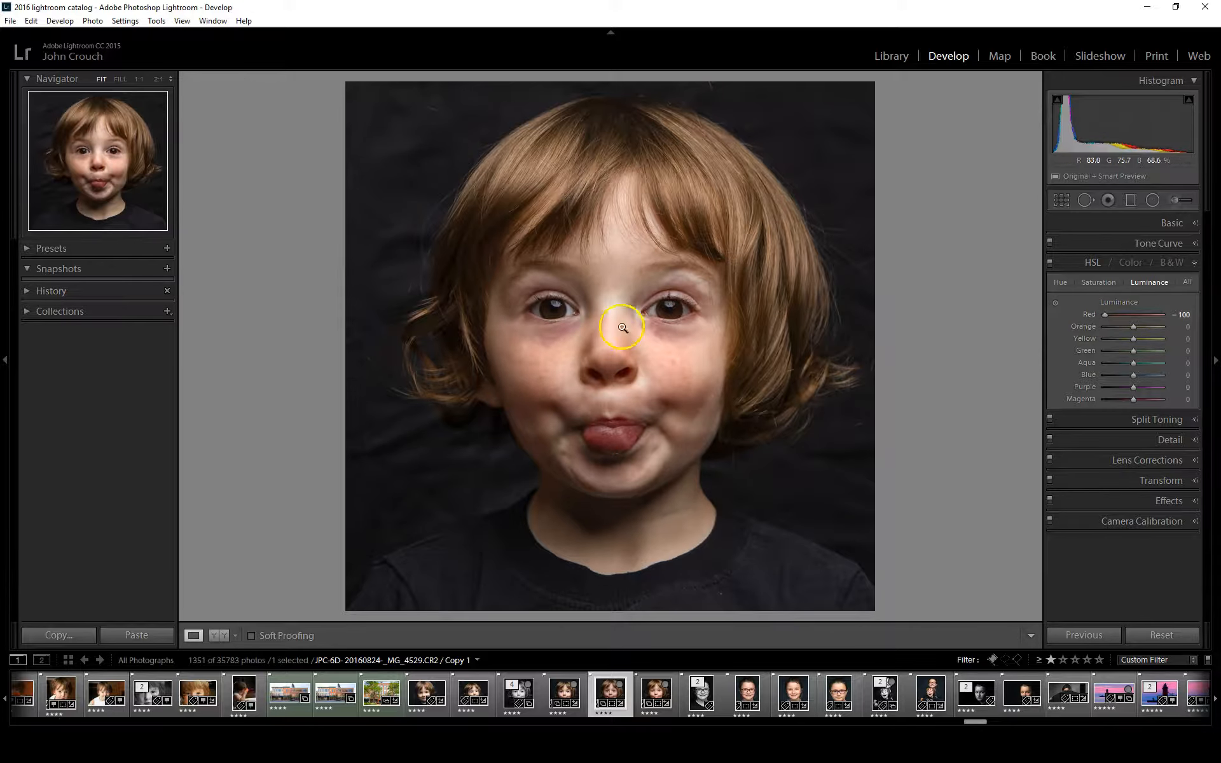
{"action": "left_click", "coordinate": [658, 343]}
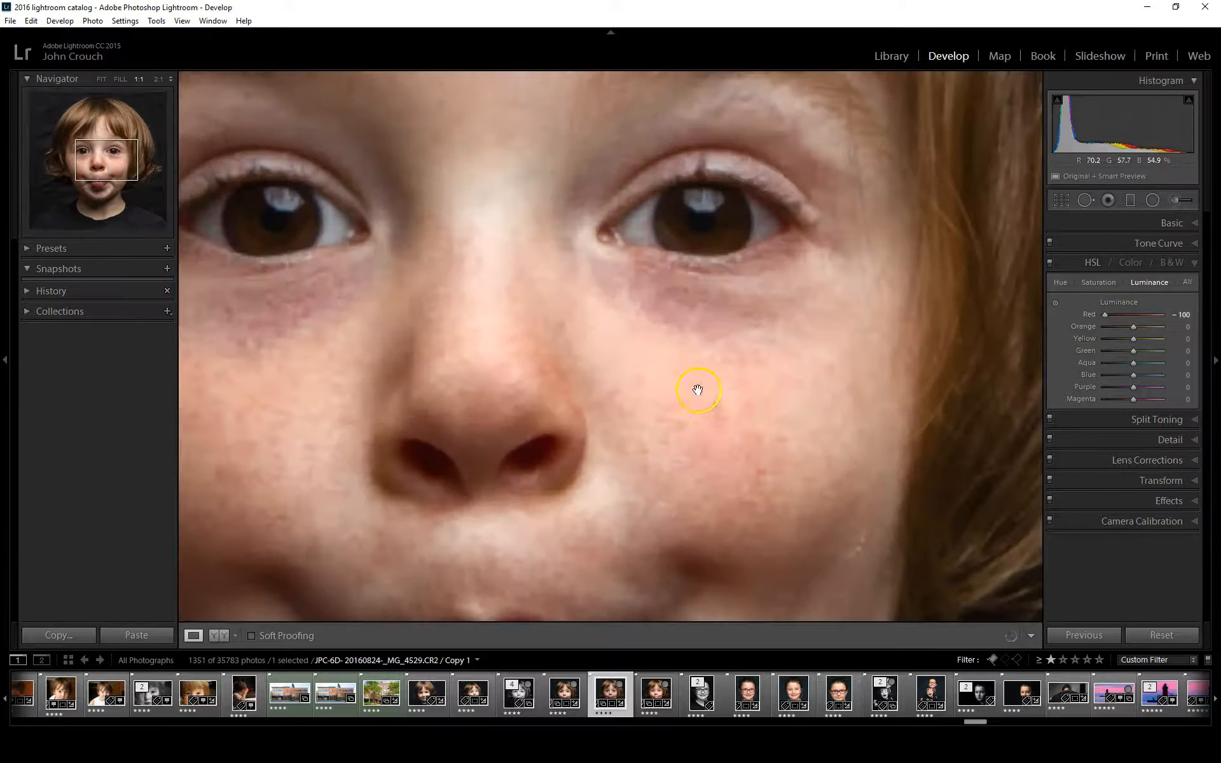
{"action": "left_click_drag", "start_coordinate": [702, 462], "coordinate": [845, 371]}
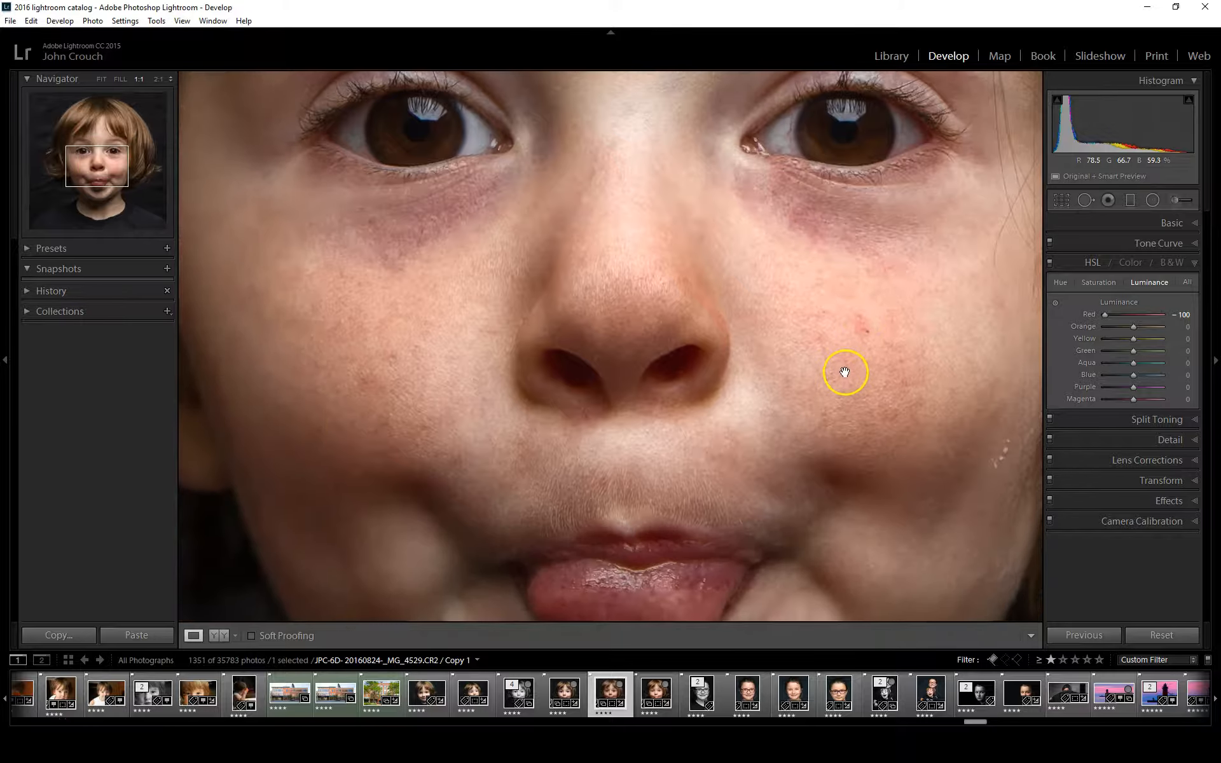
{"action": "left_click_drag", "start_coordinate": [668, 272], "coordinate": [668, 357]}
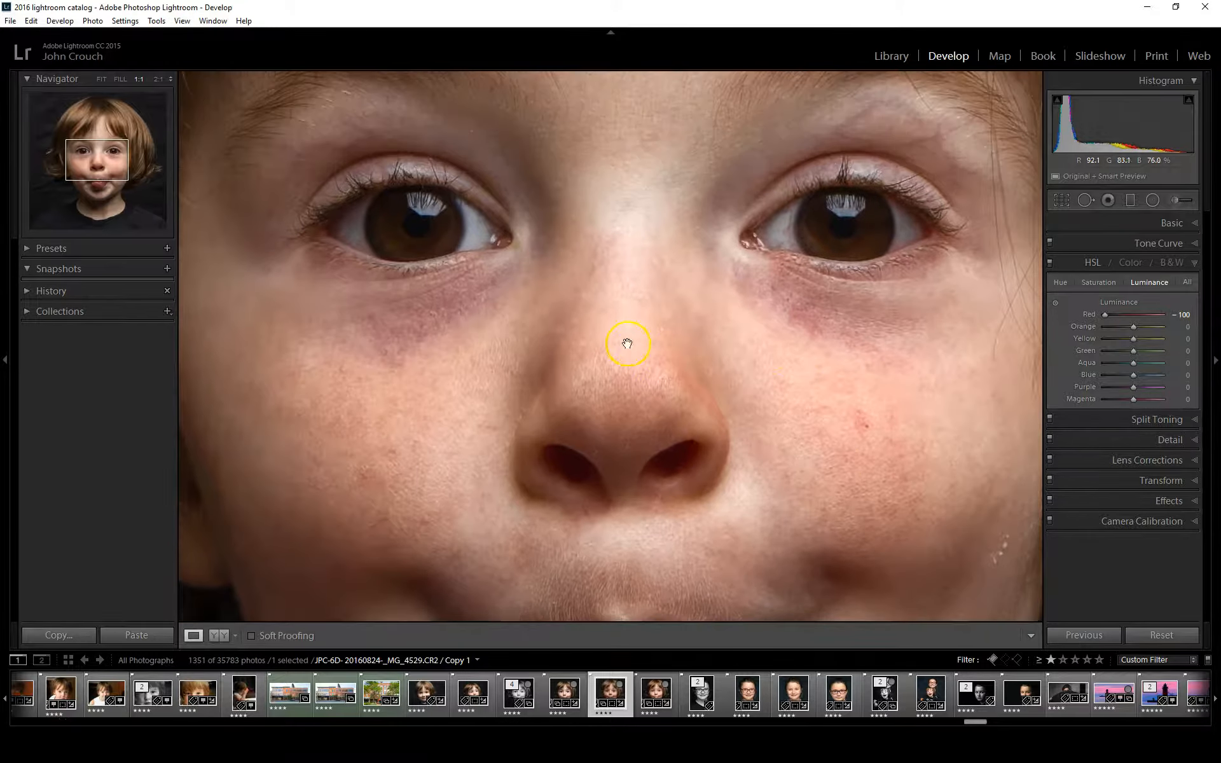
{"action": "left_click", "coordinate": [780, 401]}
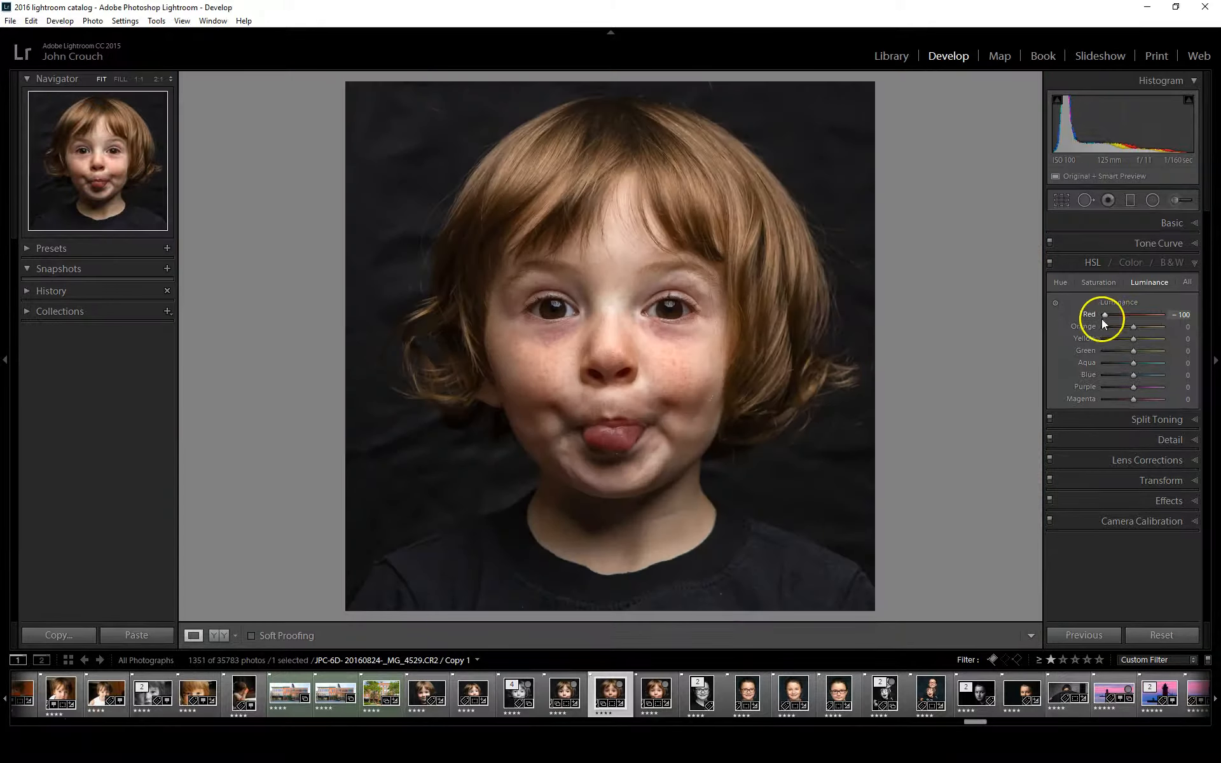
Set the HSL luminance to Red -4, Orange -7 and Yellow +51, and compare the portrait with and without the HSL adjustments
{"action": "left_click_drag", "start_coordinate": [1104, 315], "coordinate": [1132, 326]}
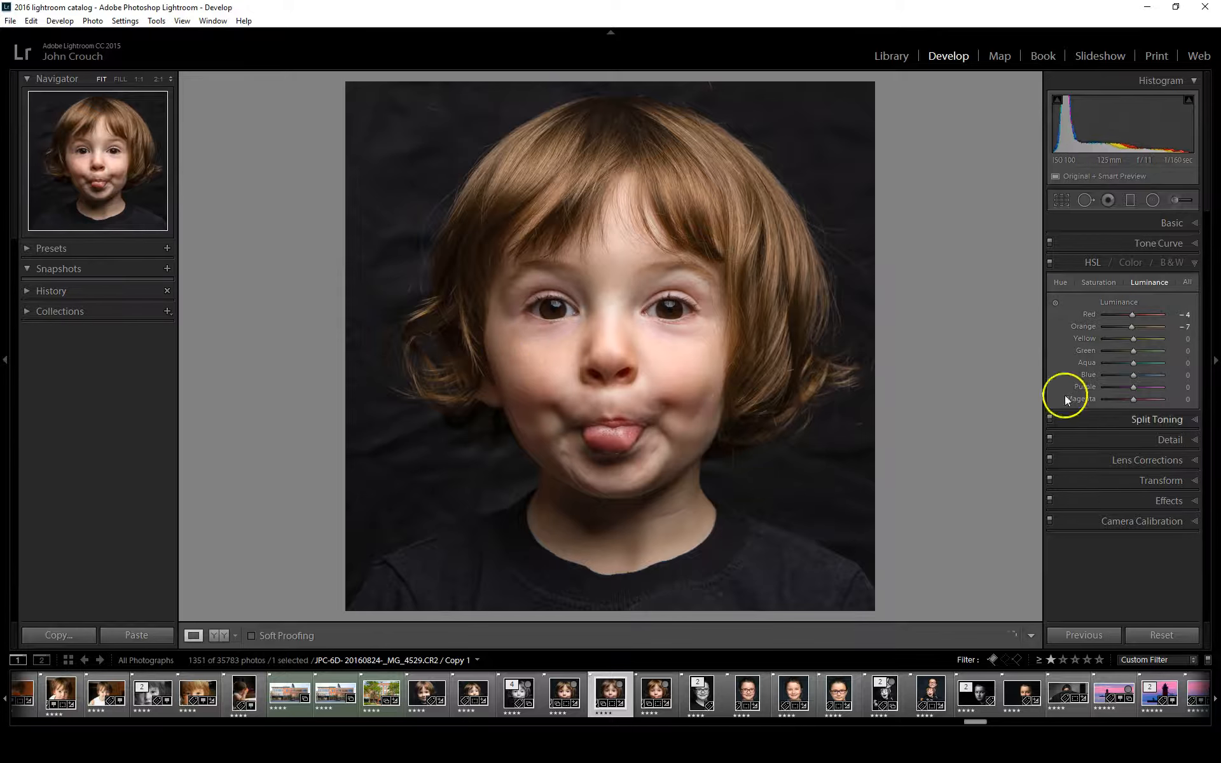
{"action": "left_click_drag", "start_coordinate": [1135, 341], "coordinate": [1144, 343]}
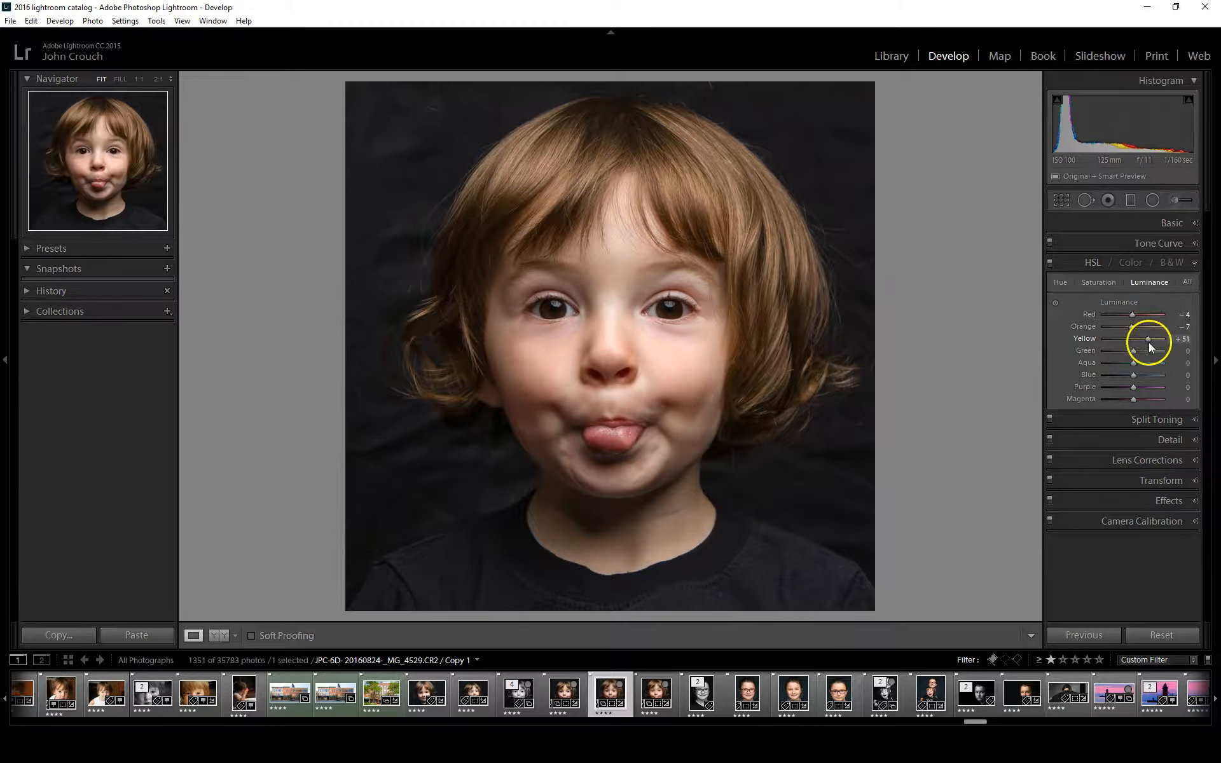
{"action": "left_click", "coordinate": [1051, 262]}
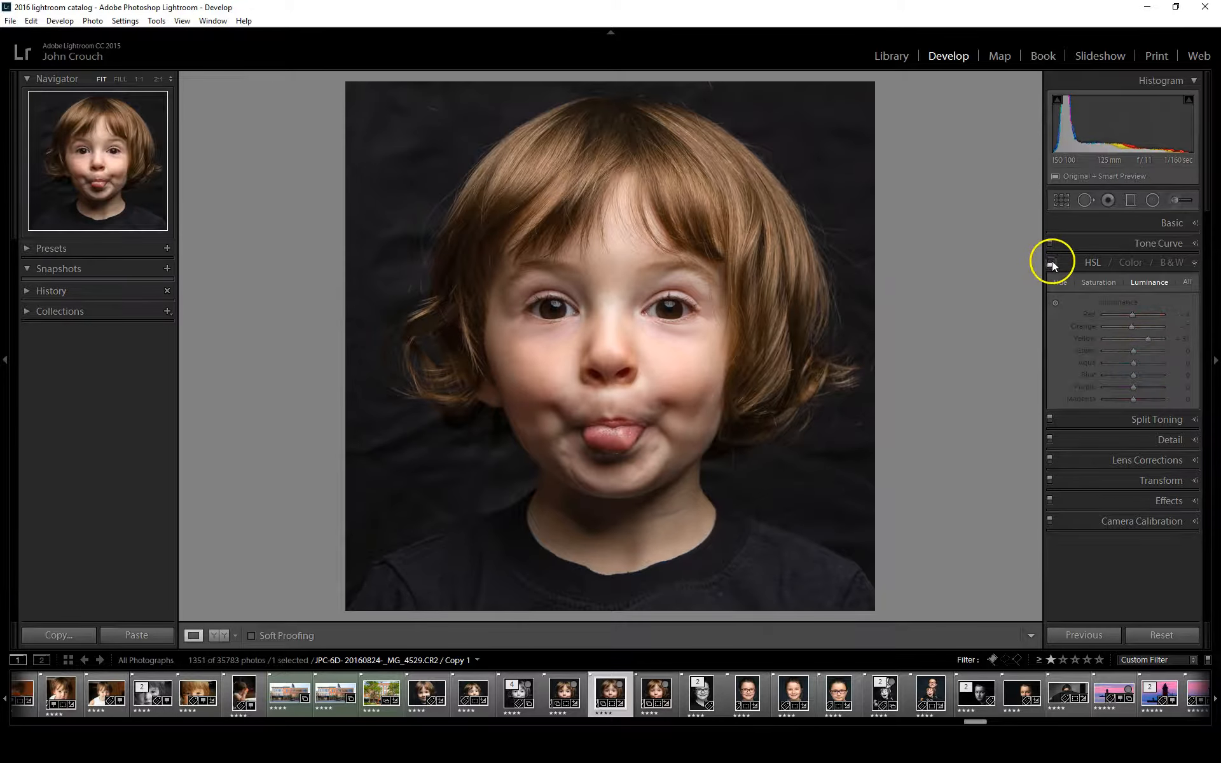
{"action": "left_click", "coordinate": [1052, 262]}
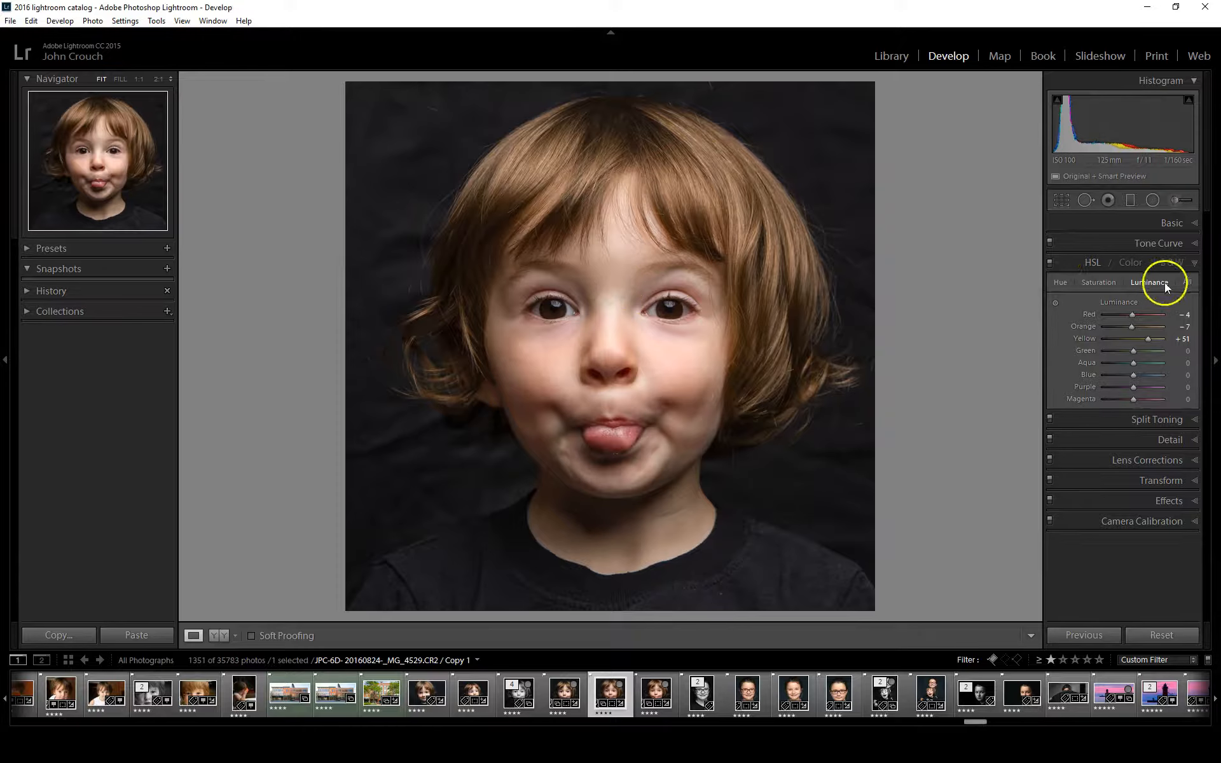
{"action": "left_click", "coordinate": [1193, 264]}
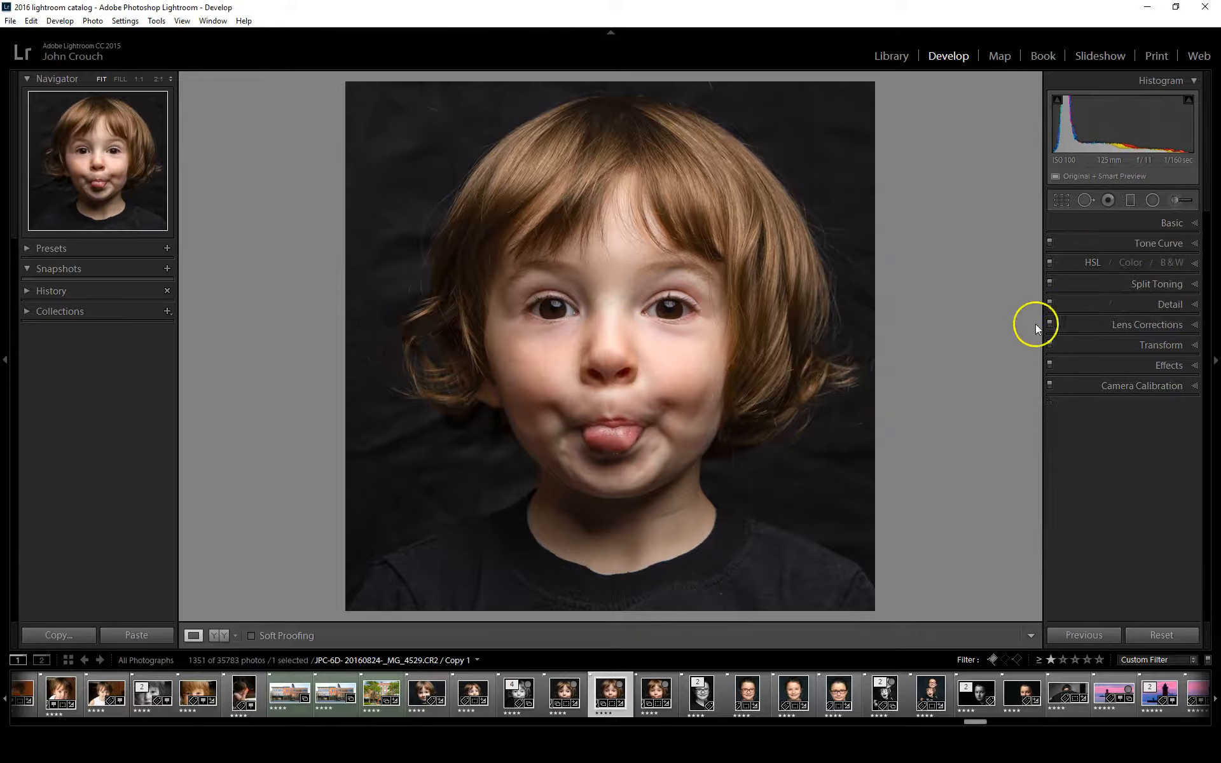
Split-tone the shadows with hue 214 and saturation 14, and set the split-toning balance to +40
{"action": "left_click", "coordinate": [1147, 284]}
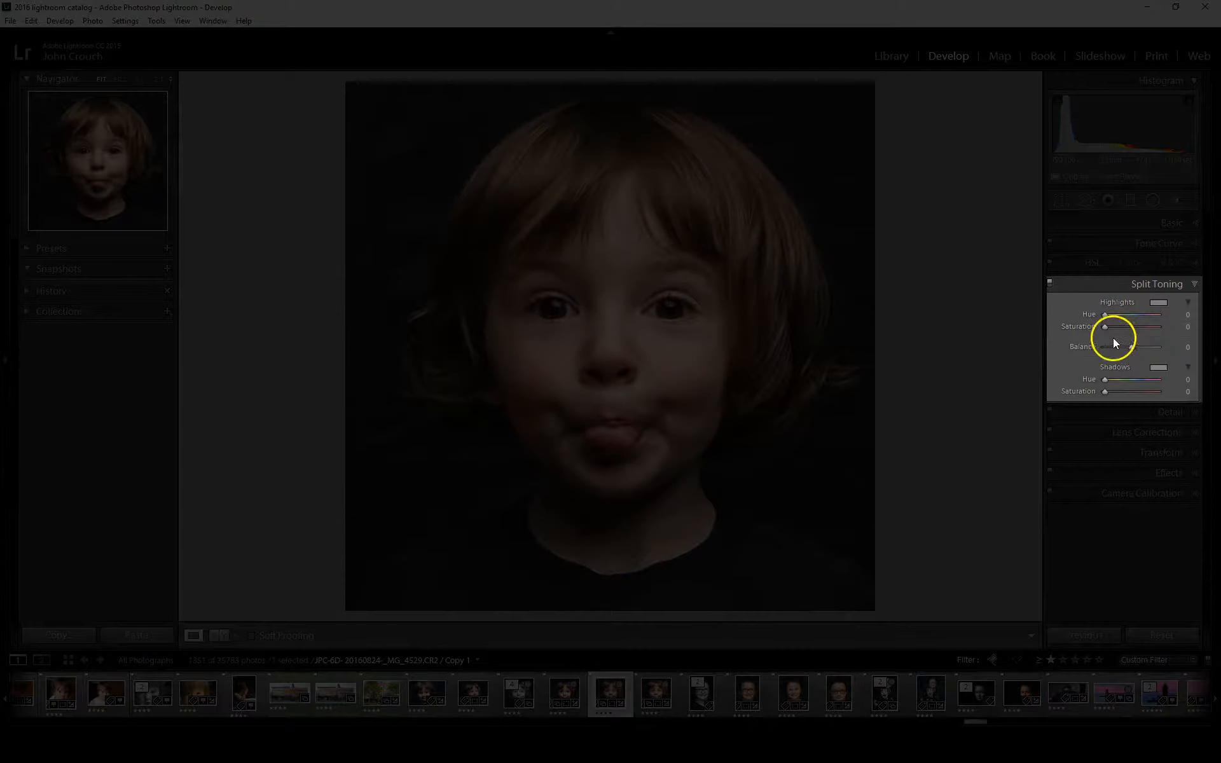
{"action": "left_click_drag", "start_coordinate": [1105, 391], "coordinate": [1139, 383]}
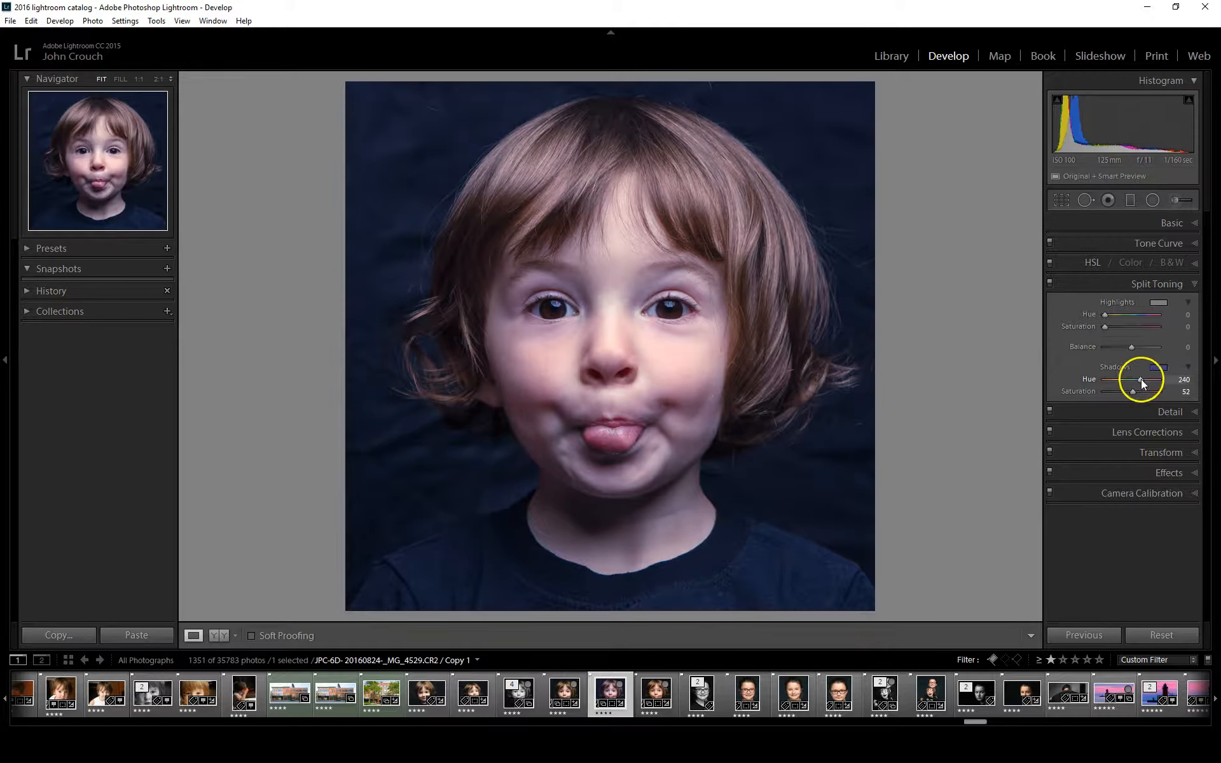
{"action": "left_click_drag", "start_coordinate": [1141, 380], "coordinate": [1140, 380]}
{"action": "left_click_drag", "start_coordinate": [1141, 380], "coordinate": [1112, 392]}
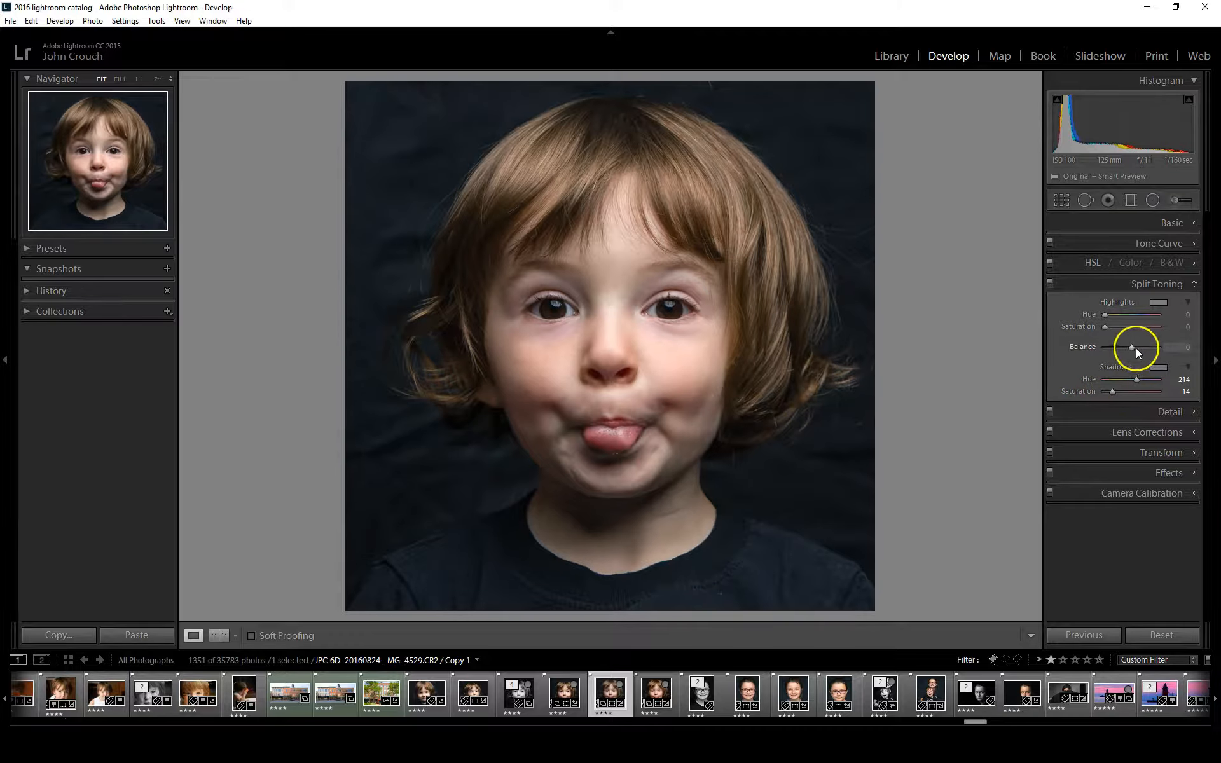
{"action": "mouse_move", "coordinate": [1132, 346]}
{"action": "left_mouse_down"}
{"action": "mouse_move", "coordinate": [1105, 349]}
{"action": "mouse_move", "coordinate": [1149, 354]}
{"action": "left_mouse_up"}
{"action": "left_click_drag", "start_coordinate": [1142, 349], "coordinate": [1143, 350]}
Split-tone the highlights with hue 60 and saturation 10, and compare the portrait with and without split toning
{"action": "mouse_move", "coordinate": [1104, 323]}
{"action": "left_mouse_down"}
{"action": "mouse_move", "coordinate": [1123, 324]}
{"action": "mouse_move", "coordinate": [1113, 315]}
{"action": "left_mouse_up"}
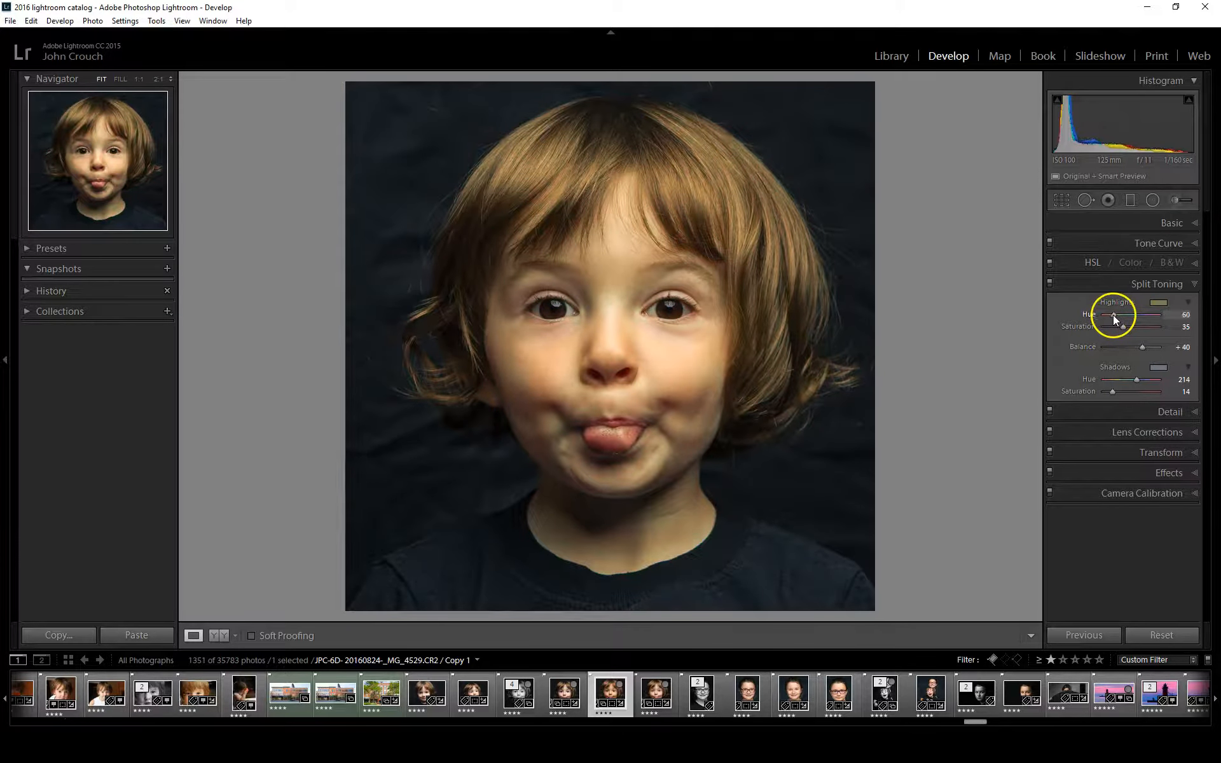
{"action": "left_click_drag", "start_coordinate": [1113, 315], "coordinate": [1112, 315]}
{"action": "left_click_drag", "start_coordinate": [1123, 327], "coordinate": [1106, 327]}
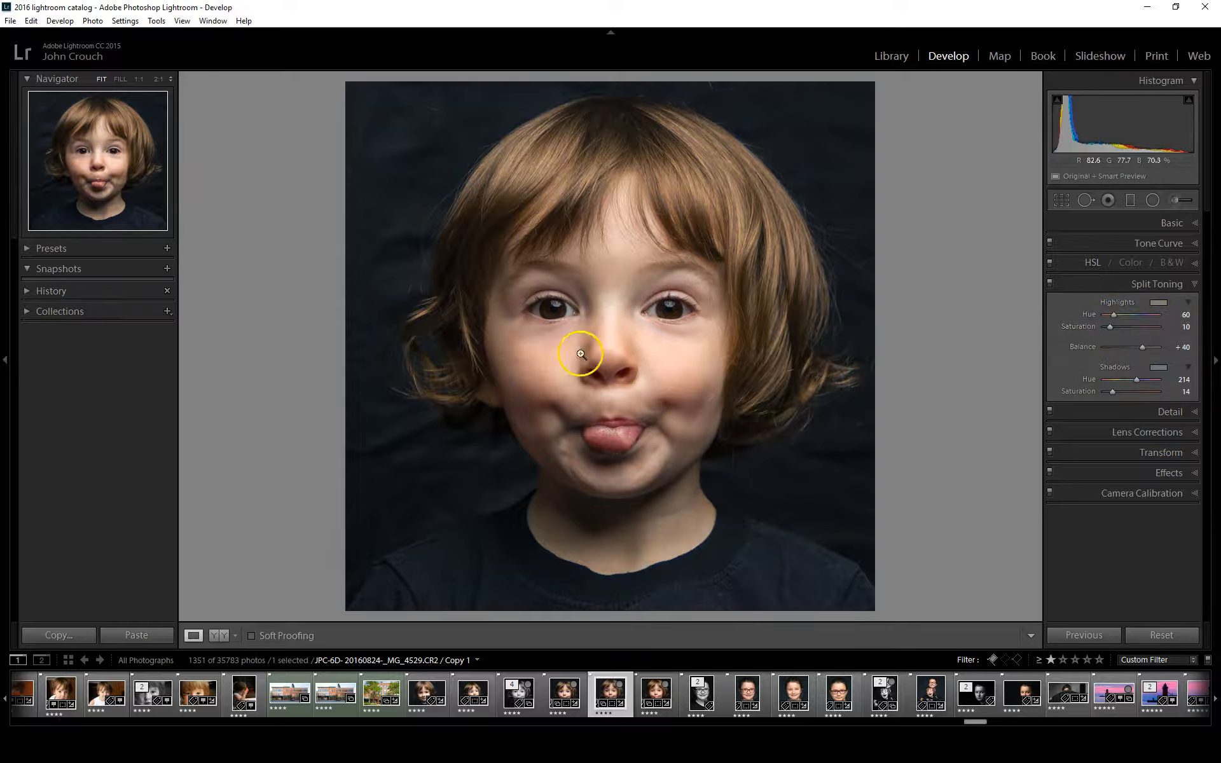
{"action": "left_click", "coordinate": [1051, 283]}
{"action": "left_click", "coordinate": [1051, 284]}
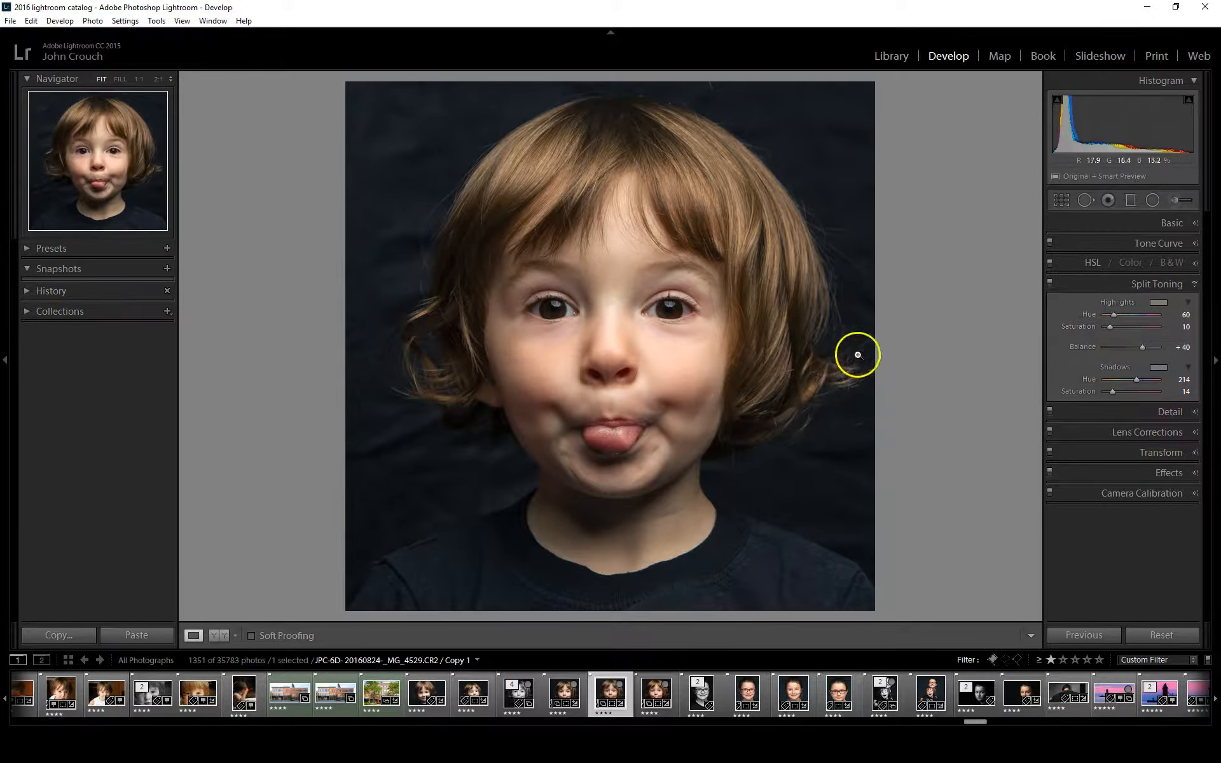
{"action": "left_click", "coordinate": [1194, 287]}
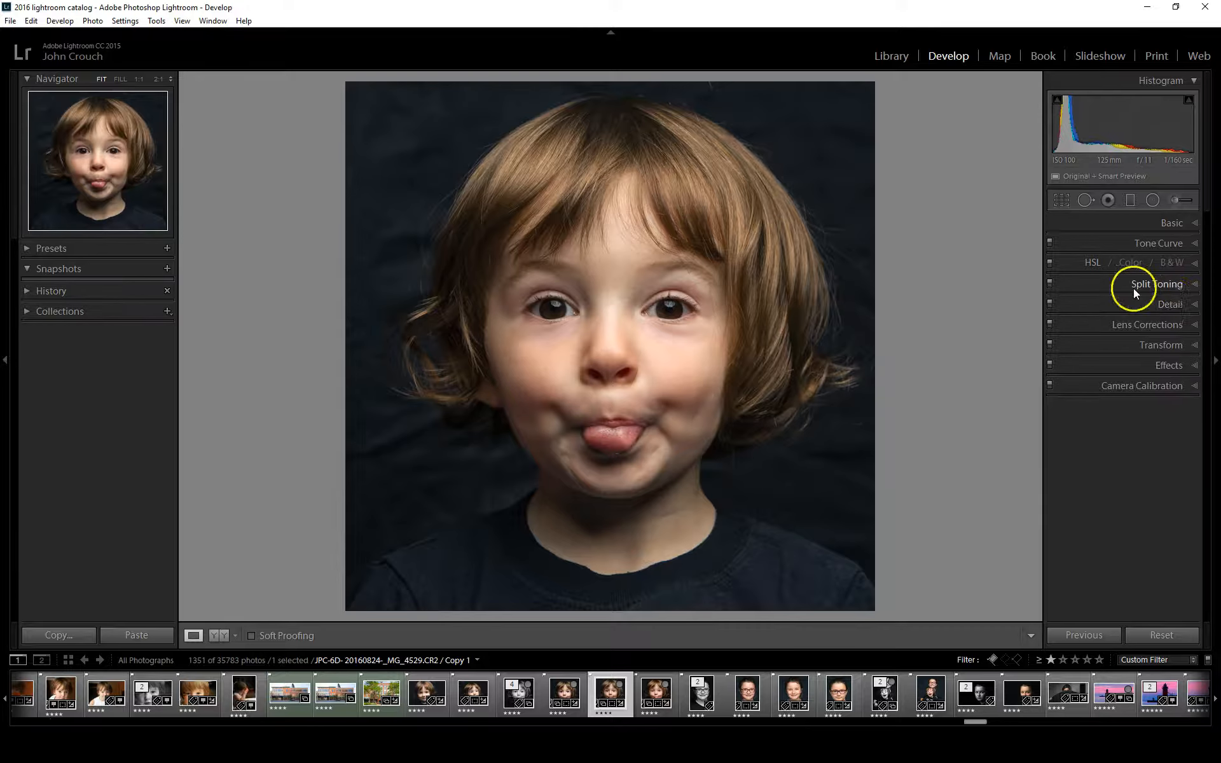
Inspect the eyes, nose and mouth at 1:1 for skin detail and noise, and set luminance noise reduction to 8
{"action": "left_click", "coordinate": [1168, 303]}
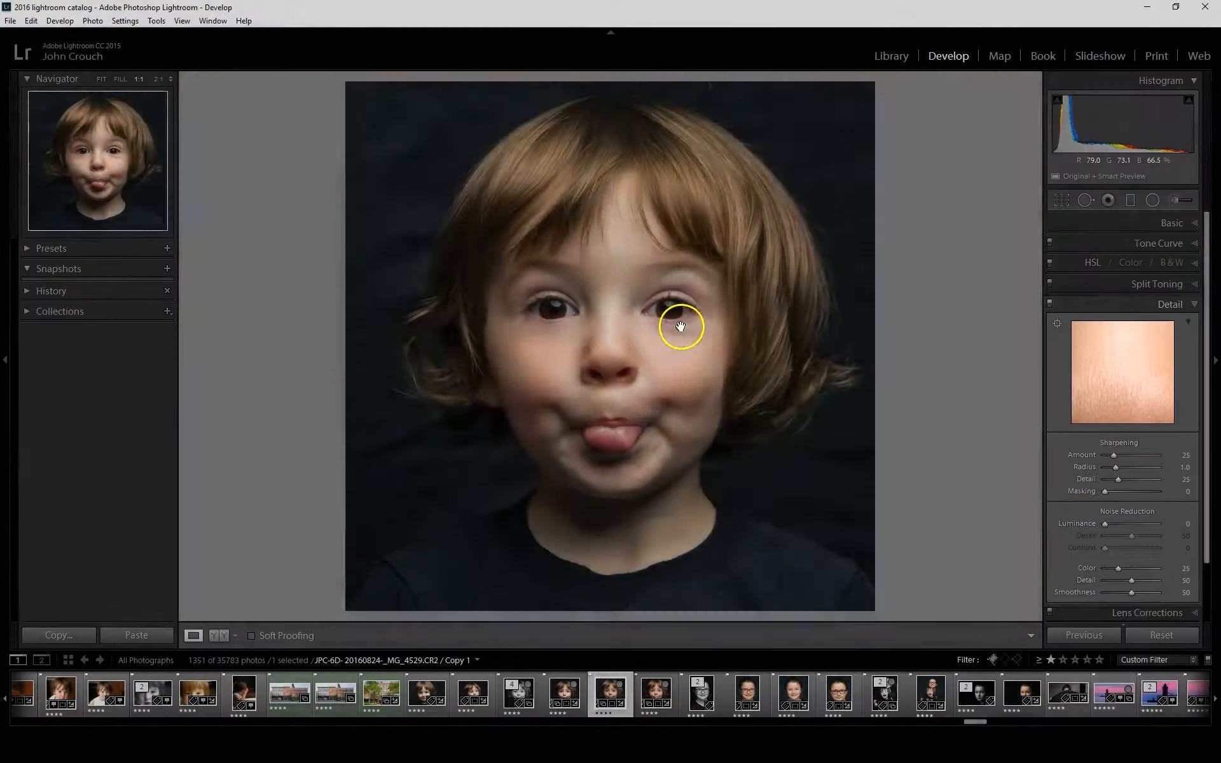
{"action": "left_click", "coordinate": [681, 327]}
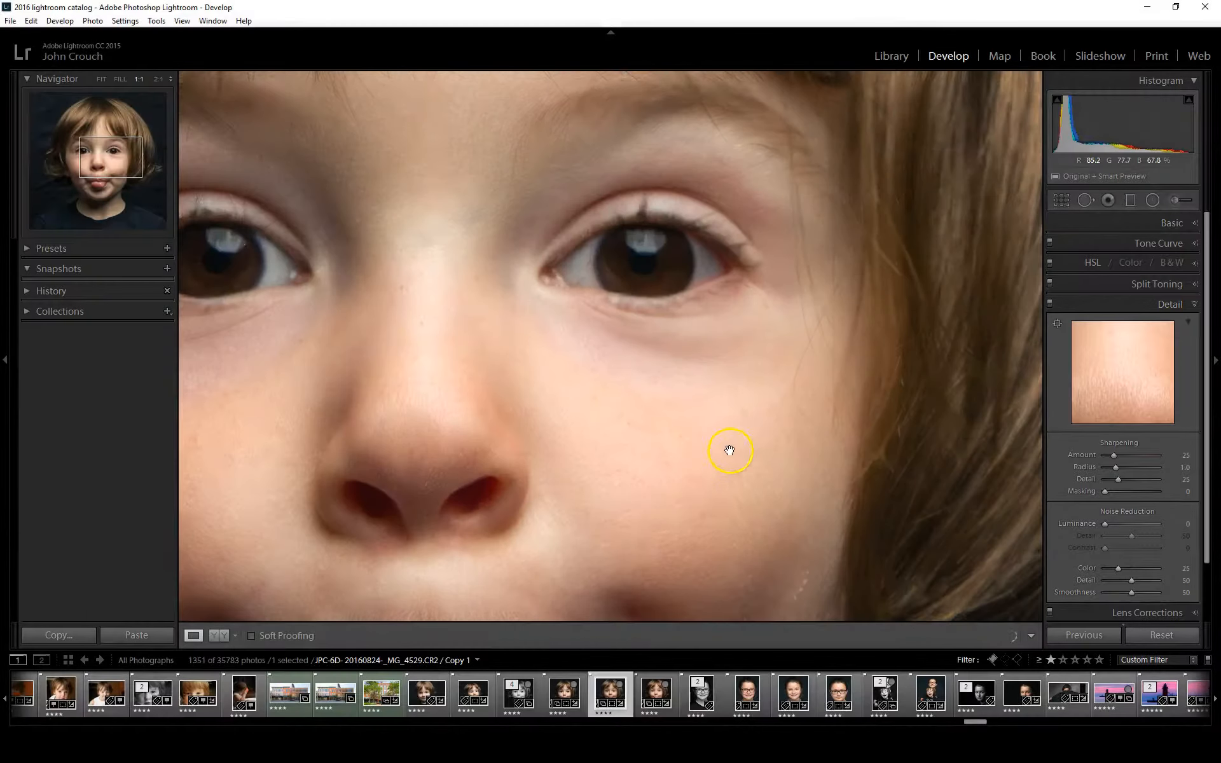
{"action": "left_click_drag", "start_coordinate": [456, 382], "coordinate": [670, 422]}
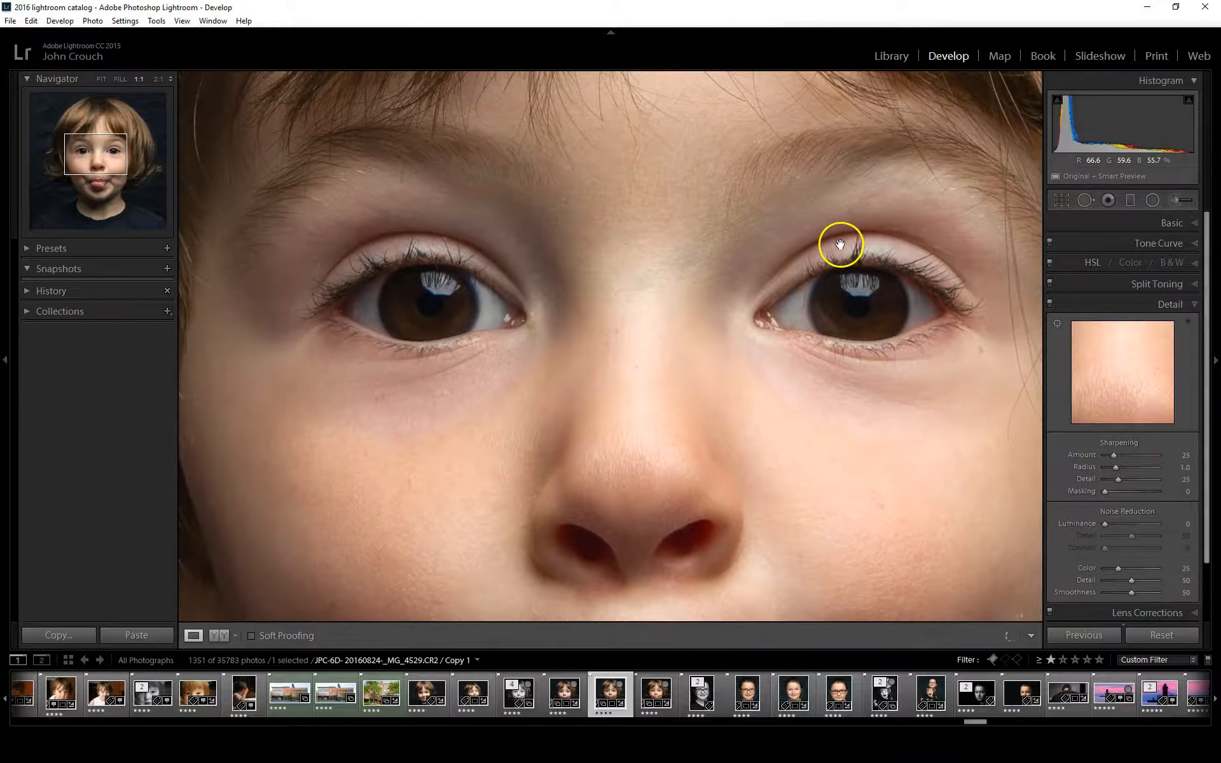
{"action": "left_click_drag", "start_coordinate": [698, 431], "coordinate": [562, 209]}
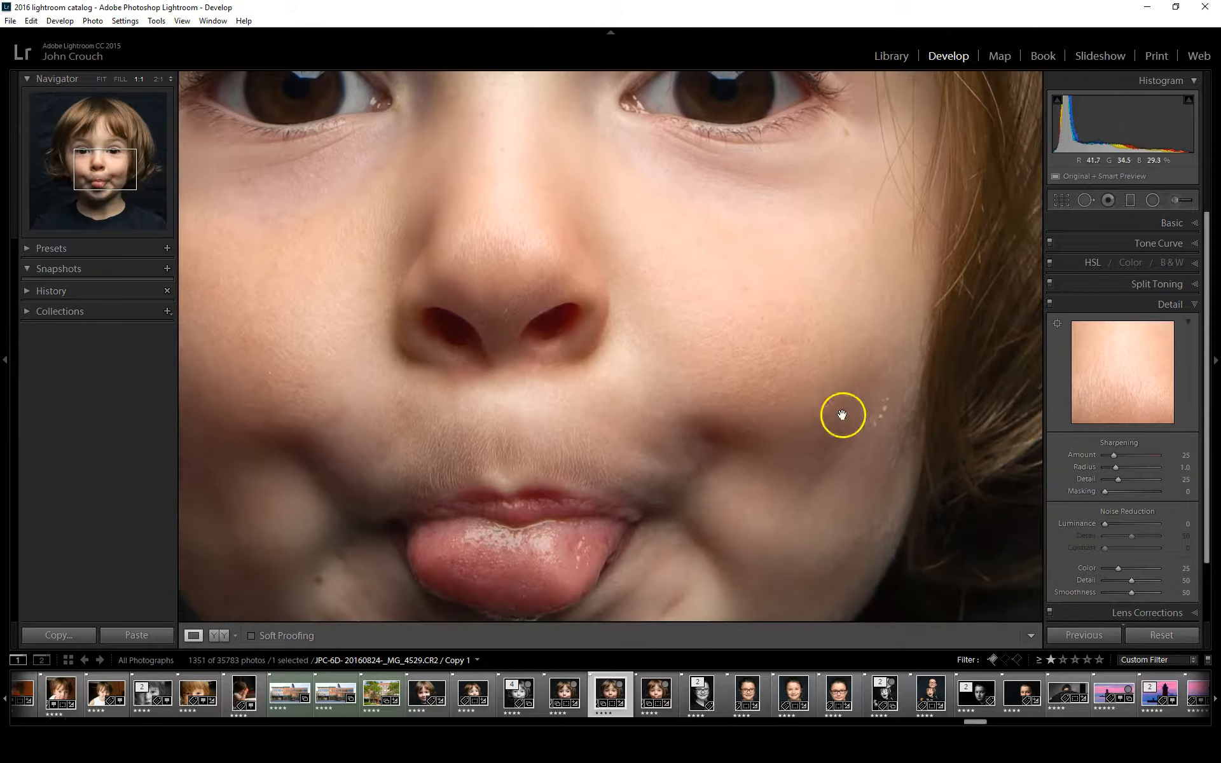
{"action": "left_click_drag", "start_coordinate": [733, 403], "coordinate": [810, 192]}
{"action": "left_click_drag", "start_coordinate": [794, 259], "coordinate": [802, 541]}
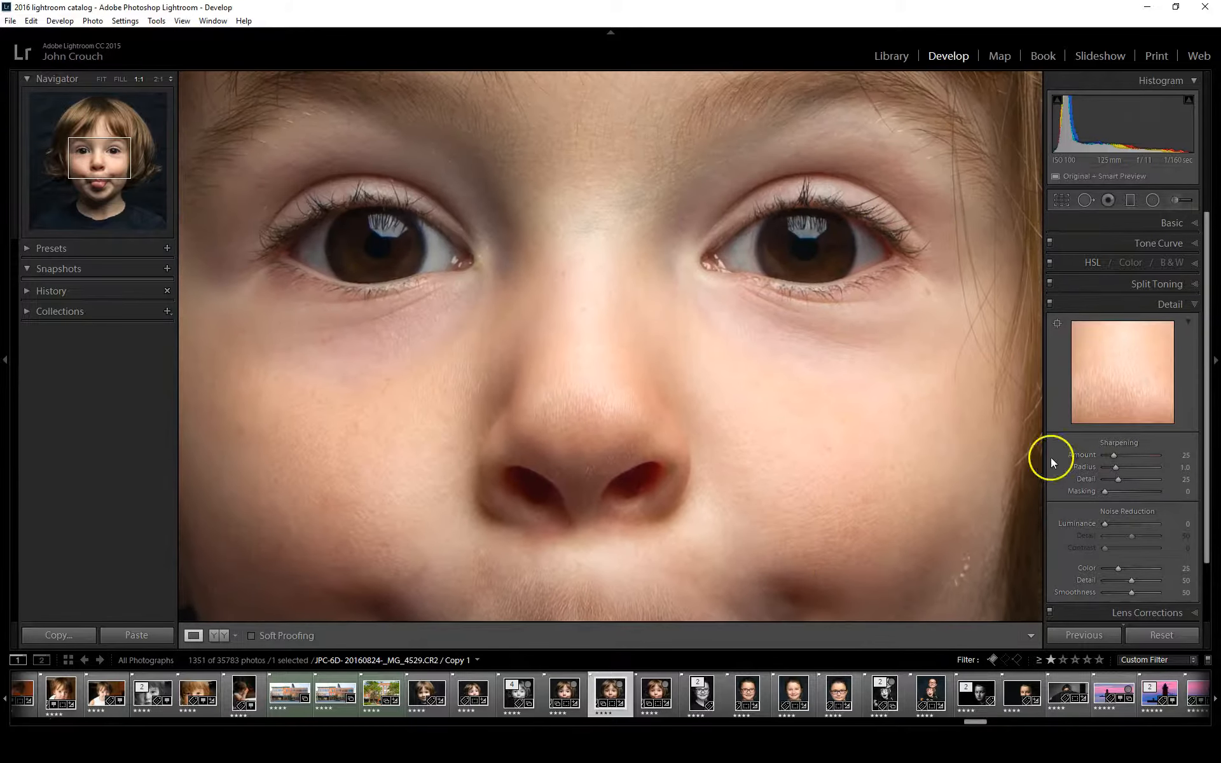
{"action": "left_click", "coordinate": [903, 284]}
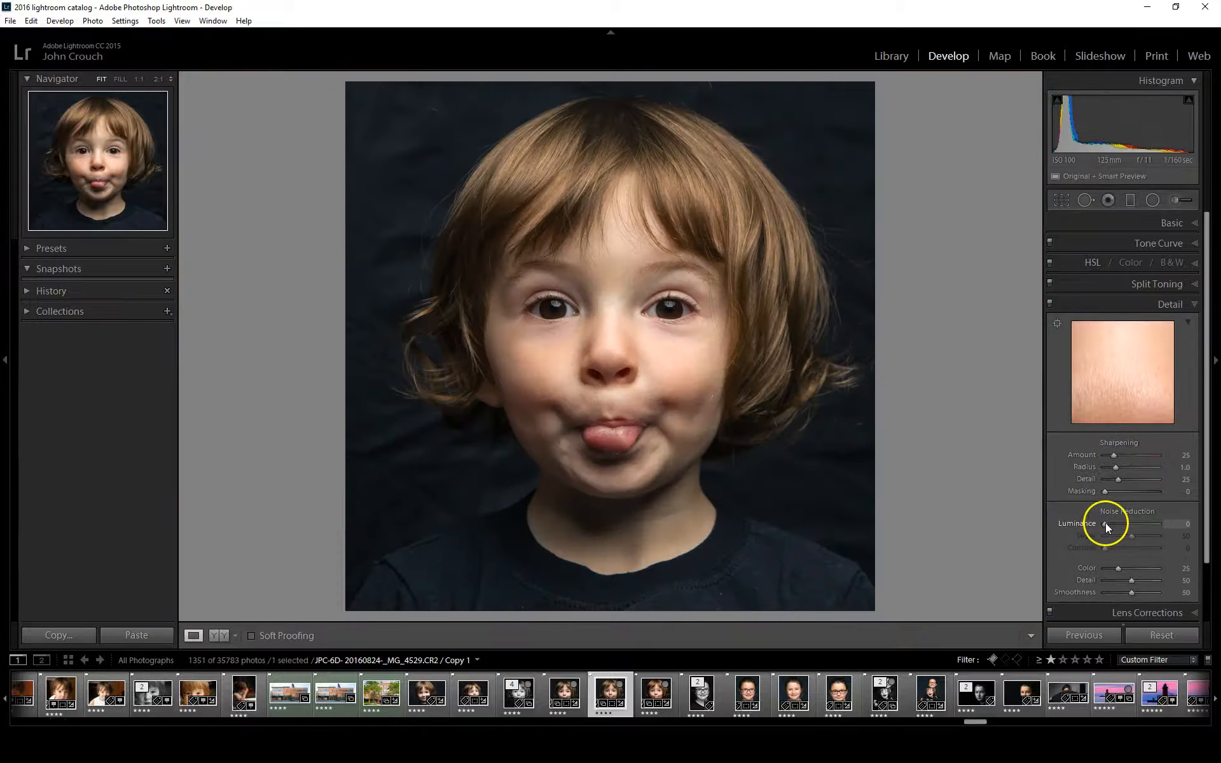
{"action": "left_click_drag", "start_coordinate": [1106, 523], "coordinate": [1108, 524]}
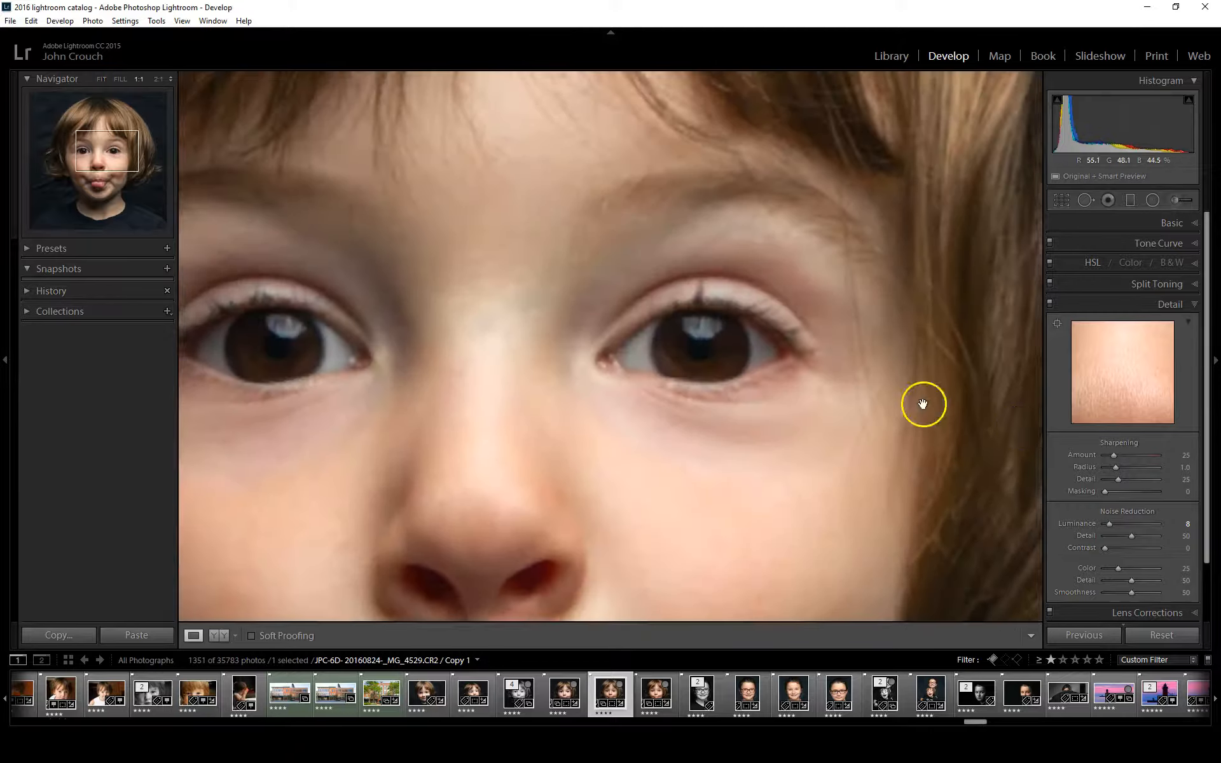
Set the sharpening amount to 46, judging the extreme of 150 on a 1:1 view of the eyes
{"action": "left_click", "coordinate": [655, 294]}
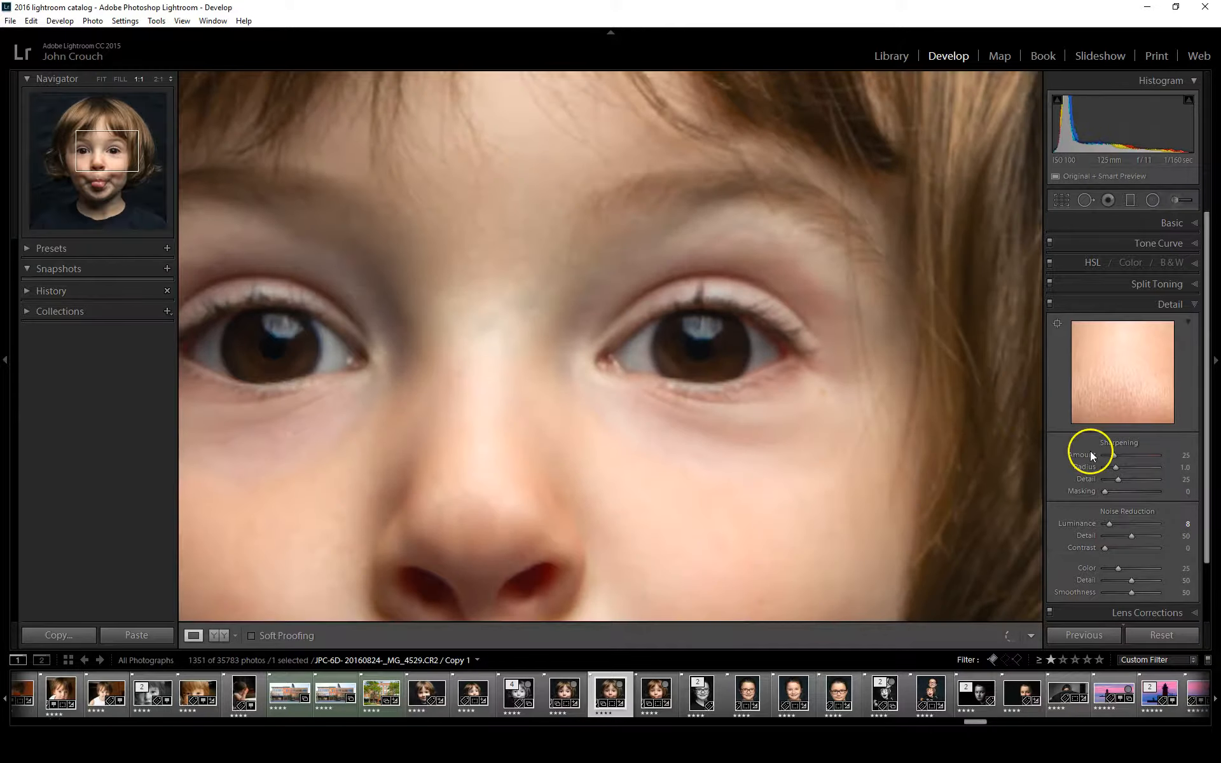
{"action": "left_click_drag", "start_coordinate": [1114, 456], "coordinate": [1122, 456]}
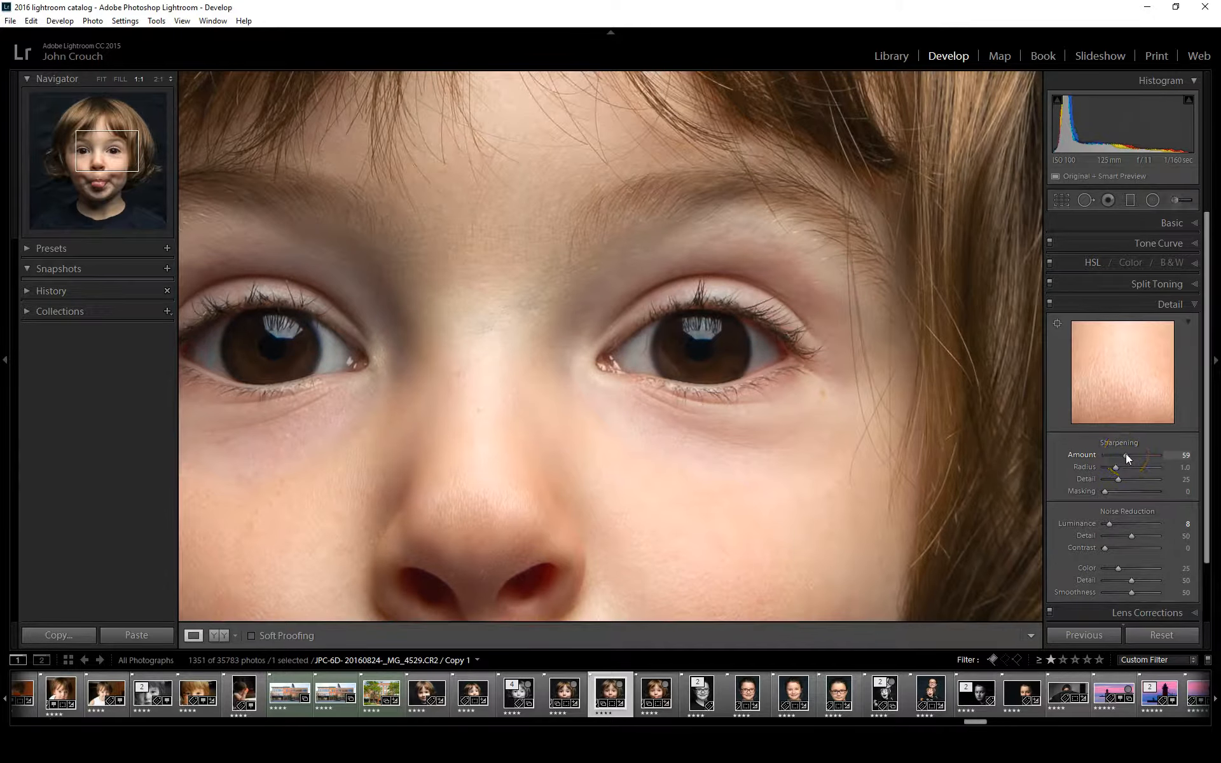
{"action": "left_click_drag", "start_coordinate": [1124, 453], "coordinate": [1117, 458]}
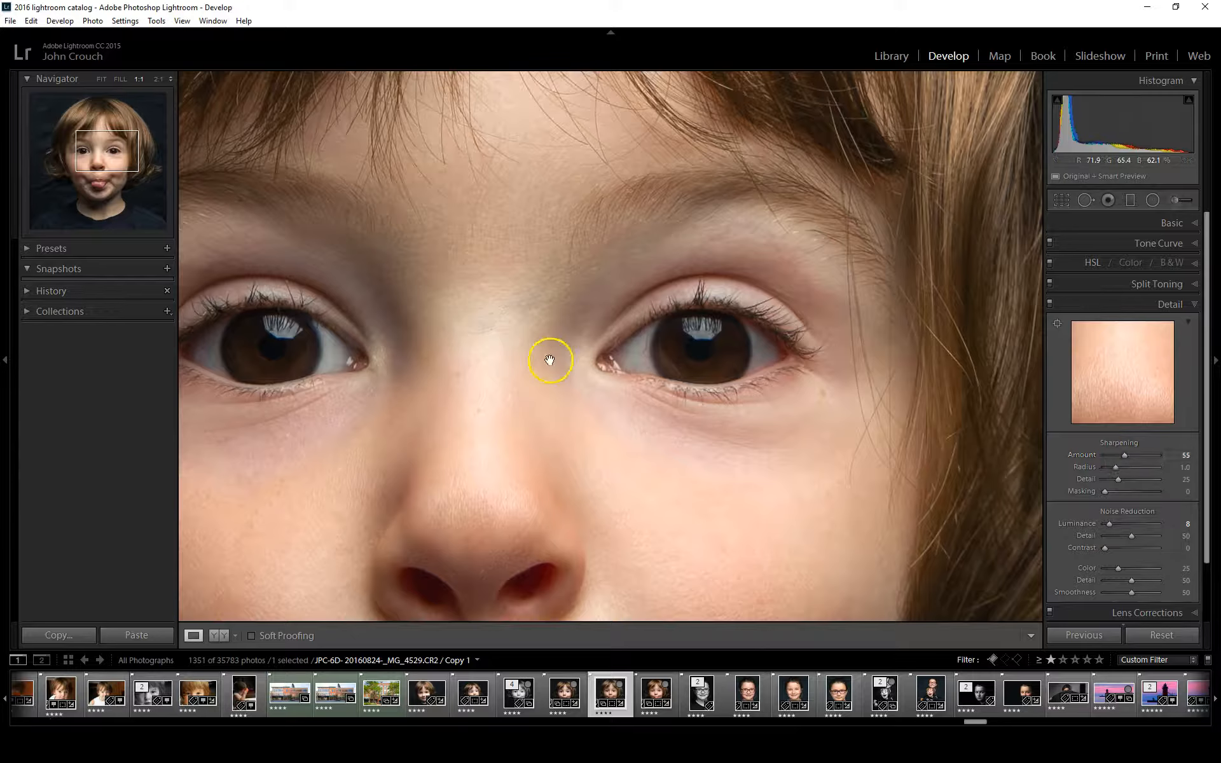
{"action": "left_click_drag", "start_coordinate": [550, 355], "coordinate": [605, 355]}
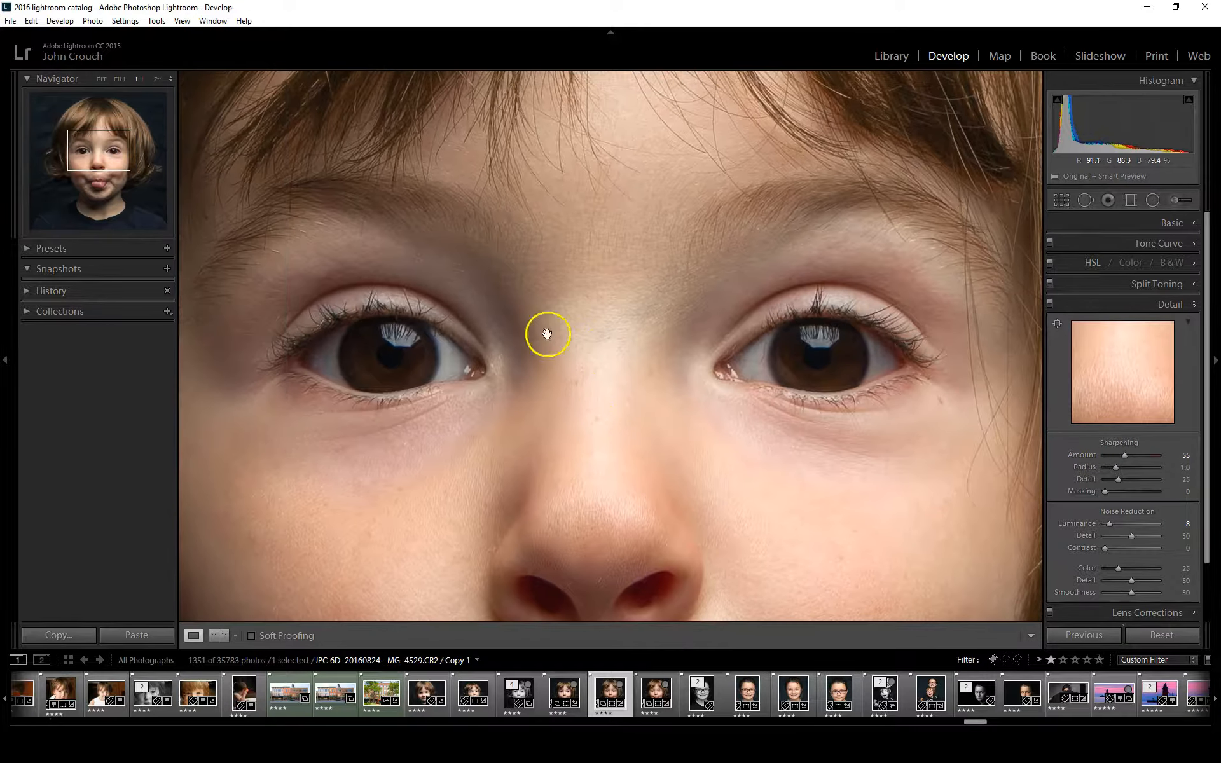
{"action": "left_click_drag", "start_coordinate": [1124, 454], "coordinate": [1173, 456]}
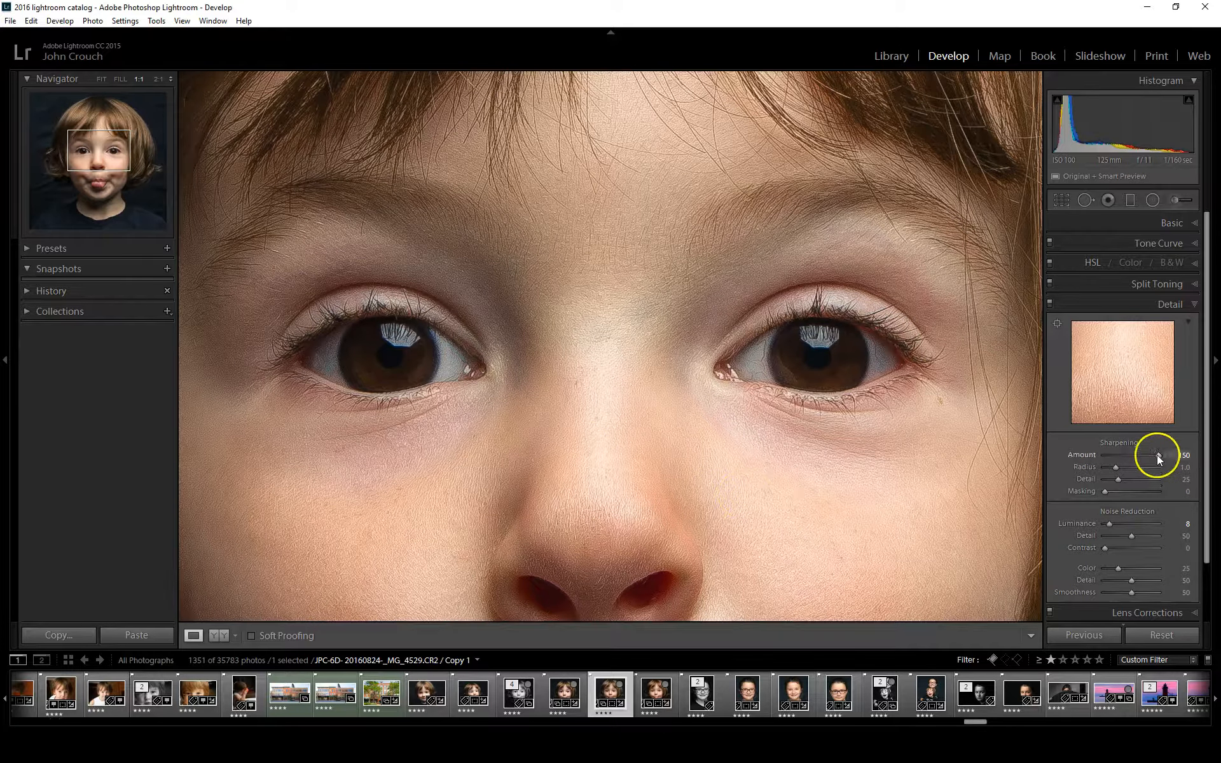
{"action": "left_click_drag", "start_coordinate": [1121, 463], "coordinate": [1121, 464]}
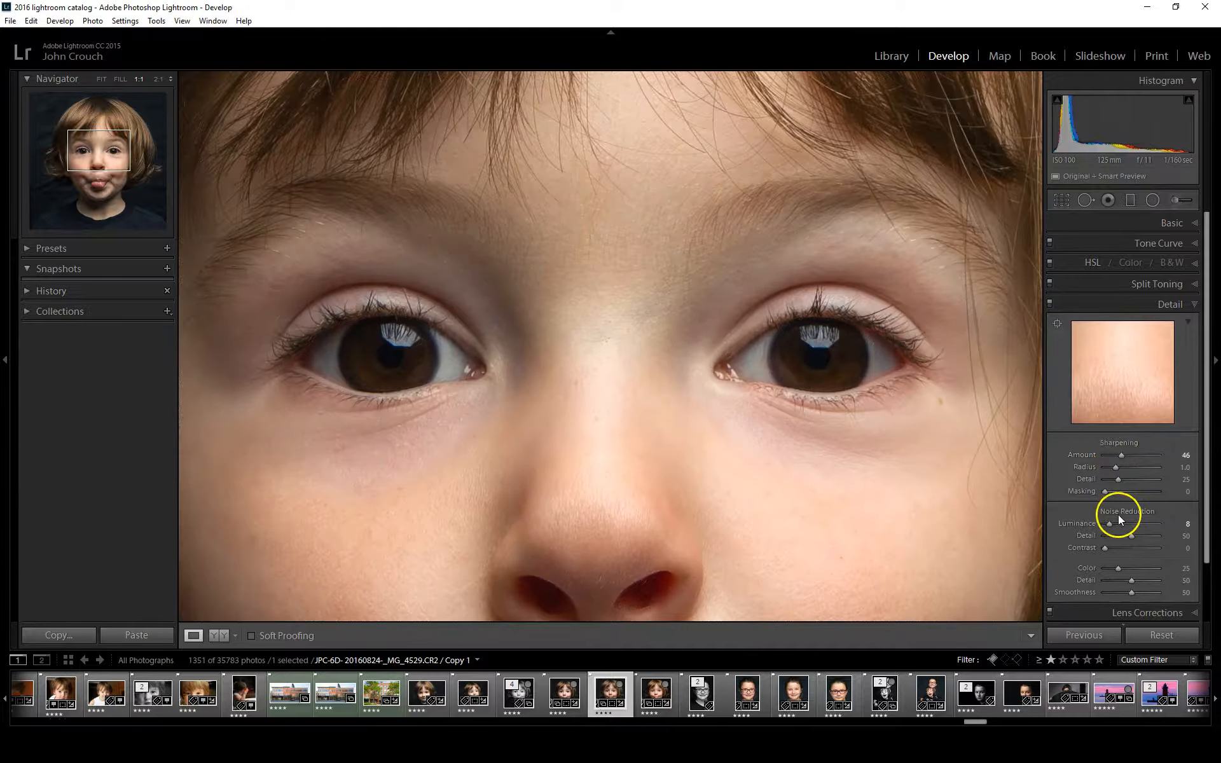
Set the sharpening masking to 80, previewing the edge mask and checking the eyes and skin at 1:1
{"action": "key", "text": "alt"}
{"action": "left_click_drag", "start_coordinate": [1105, 489], "coordinate": [1142, 493]}
{"action": "left_click_drag", "start_coordinate": [842, 548], "coordinate": [918, 376]}
{"action": "left_click_drag", "start_coordinate": [503, 488], "coordinate": [706, 604]}
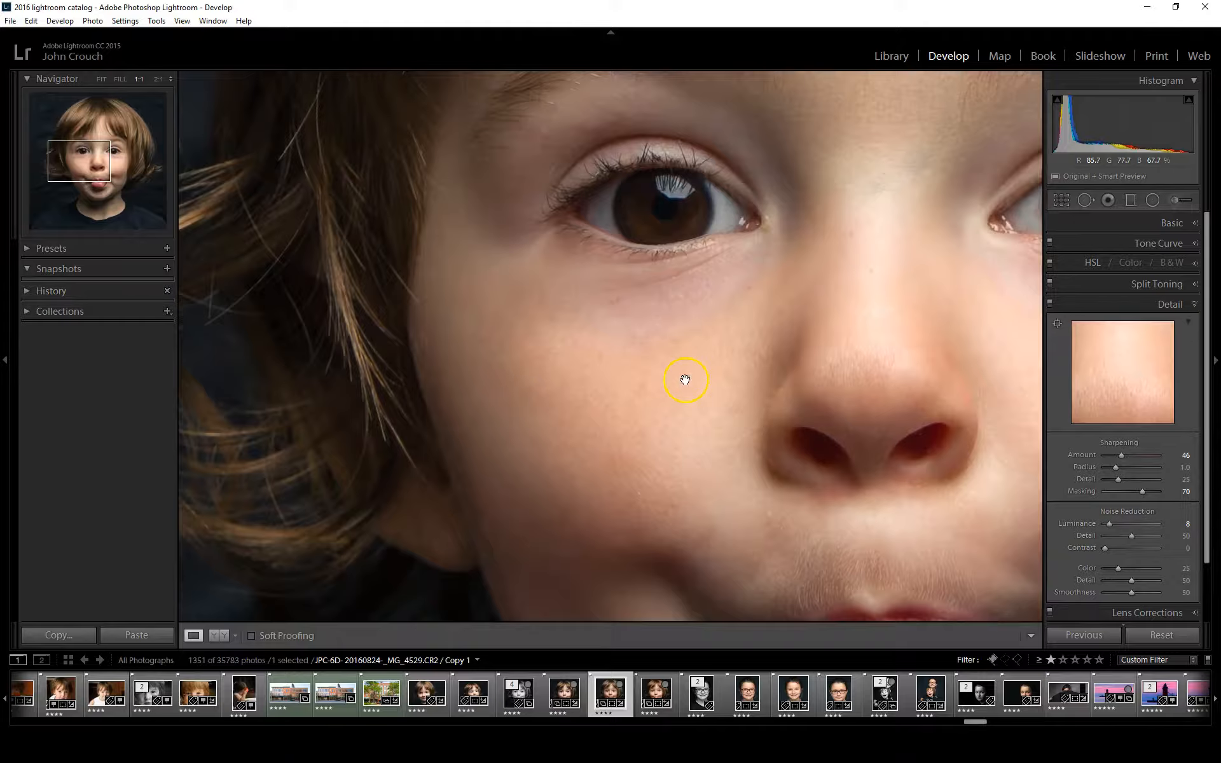
{"action": "left_click_drag", "start_coordinate": [685, 379], "coordinate": [545, 567]}
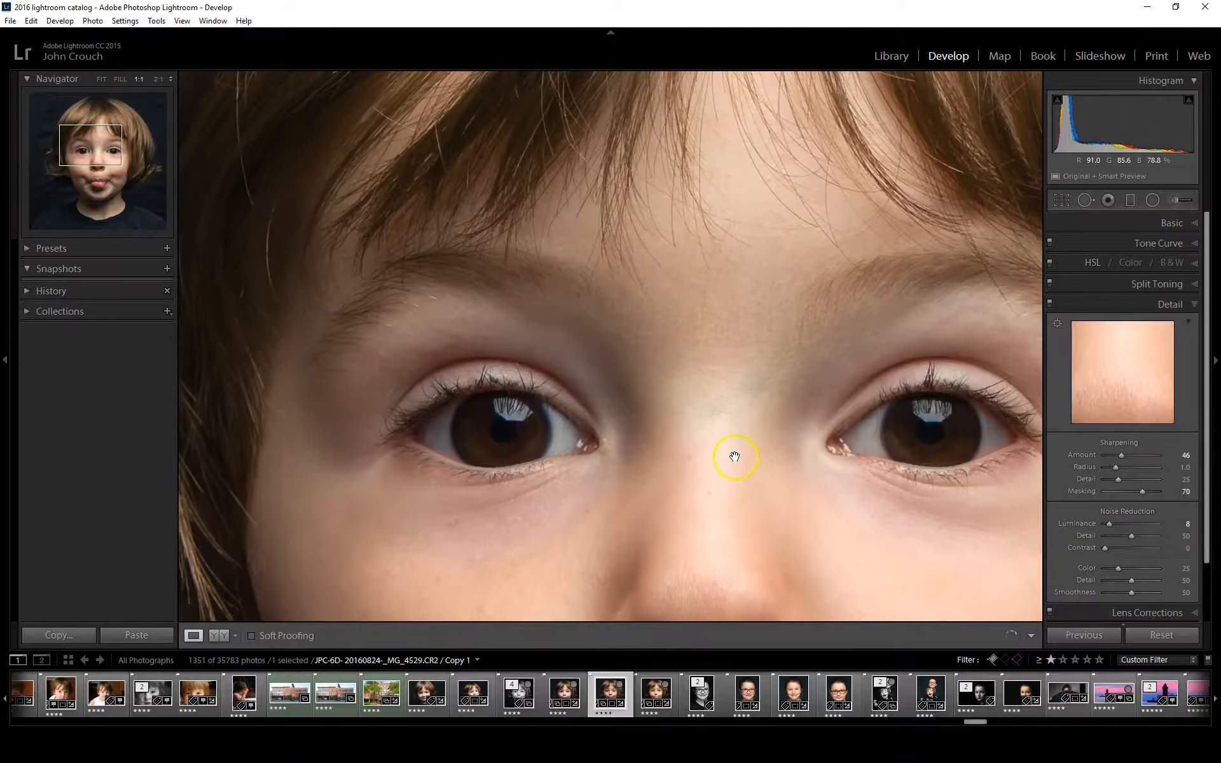
{"action": "left_click_drag", "start_coordinate": [735, 457], "coordinate": [692, 324]}
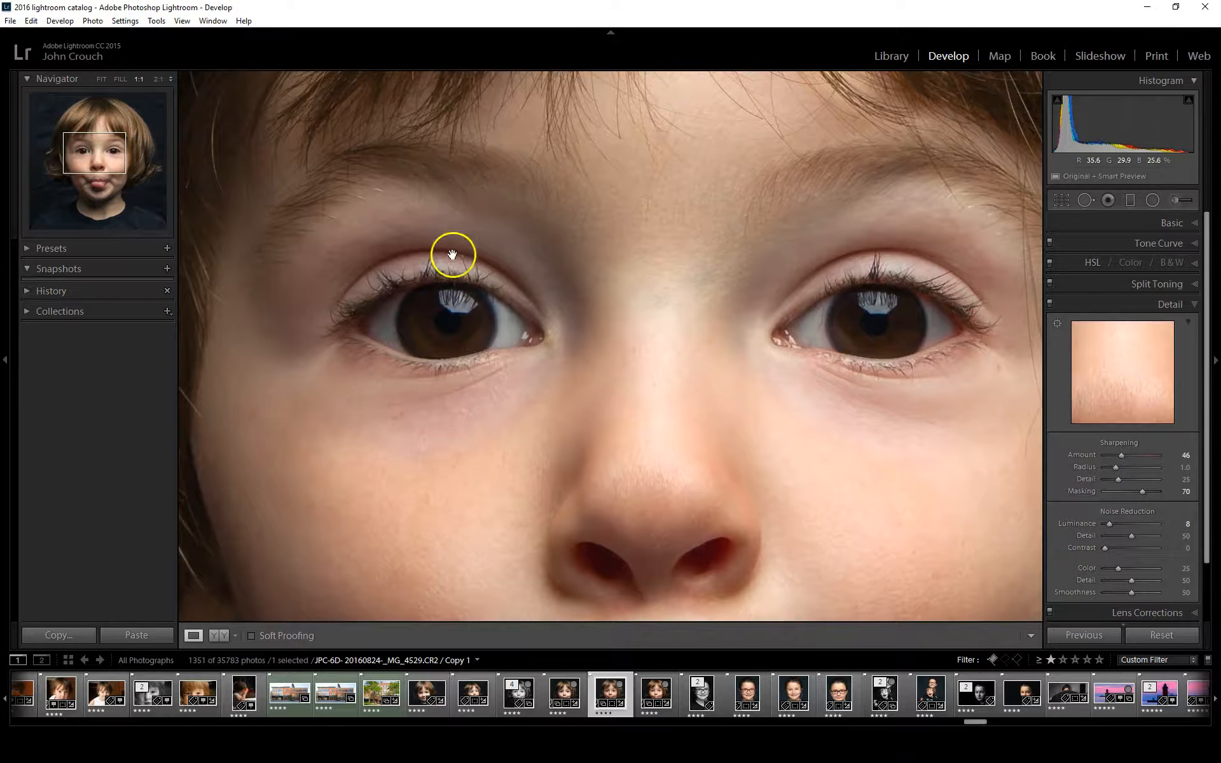
{"action": "key", "text": "alt"}
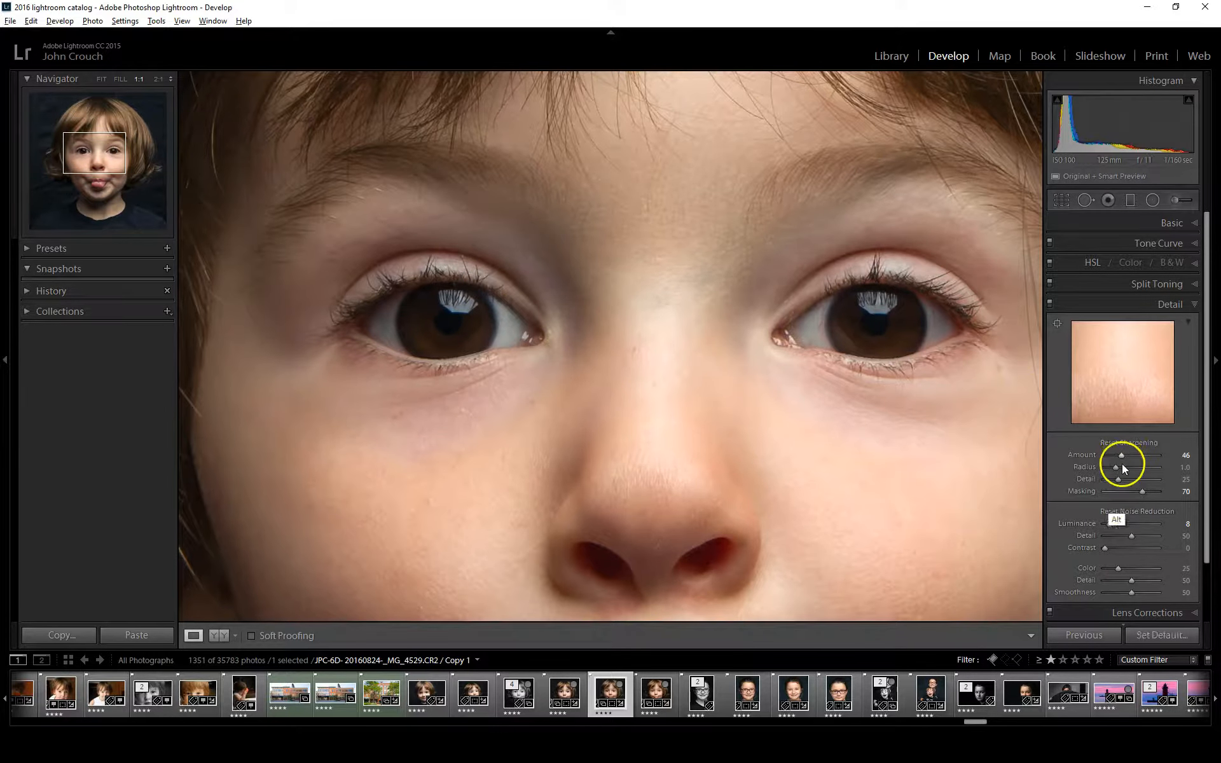
{"action": "left_click_drag", "start_coordinate": [1142, 493], "coordinate": [1148, 494]}
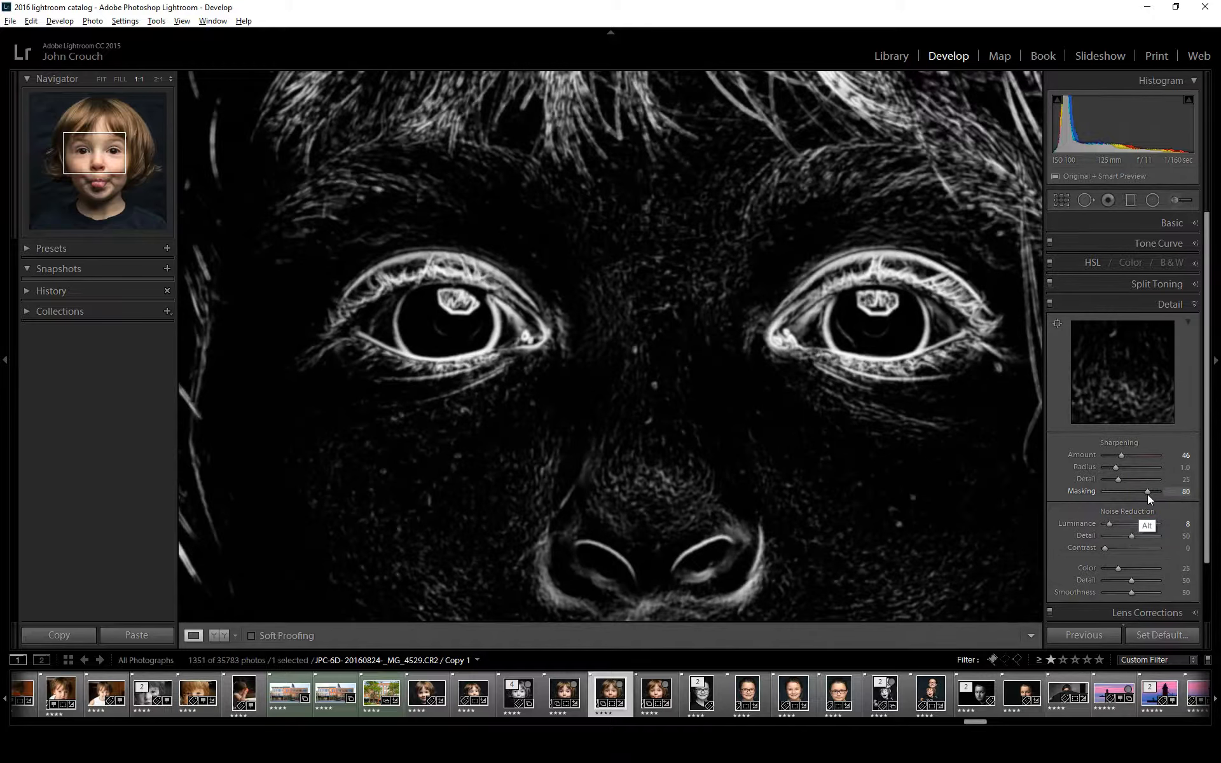
{"action": "left_click_drag", "start_coordinate": [1147, 494], "coordinate": [1147, 494]}
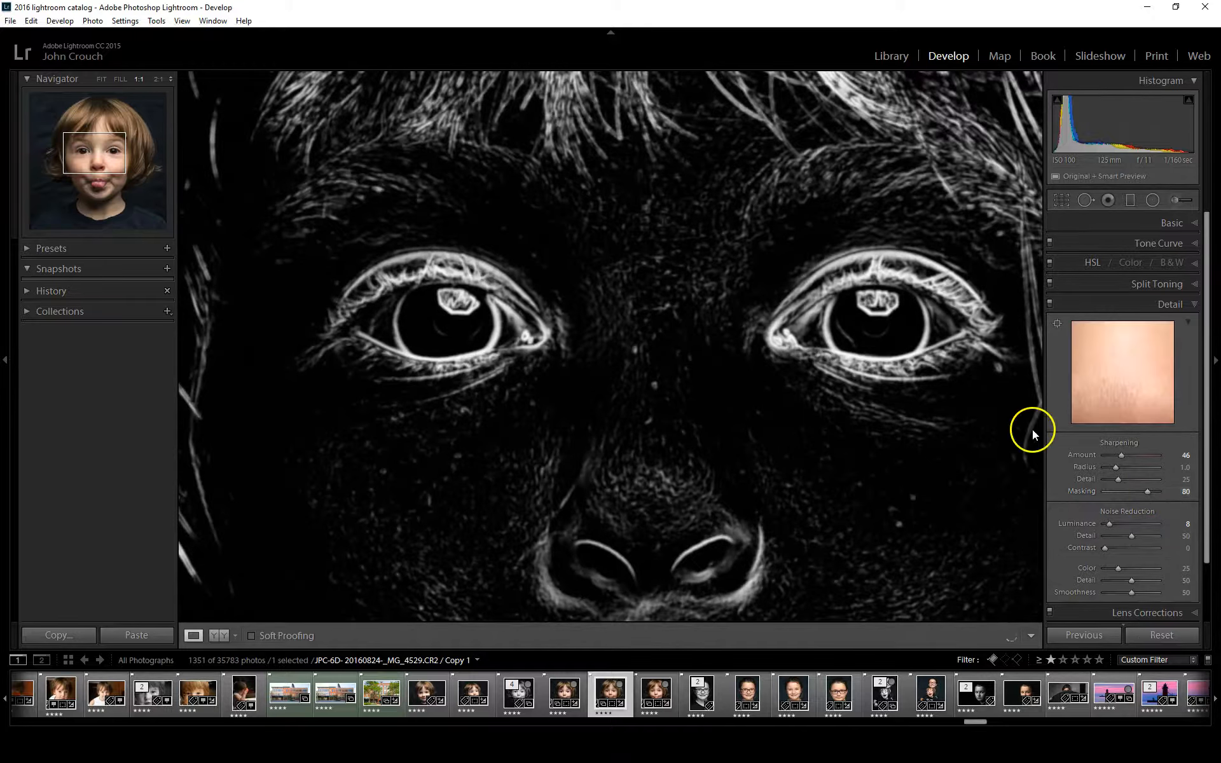
{"action": "left_click", "coordinate": [826, 402]}
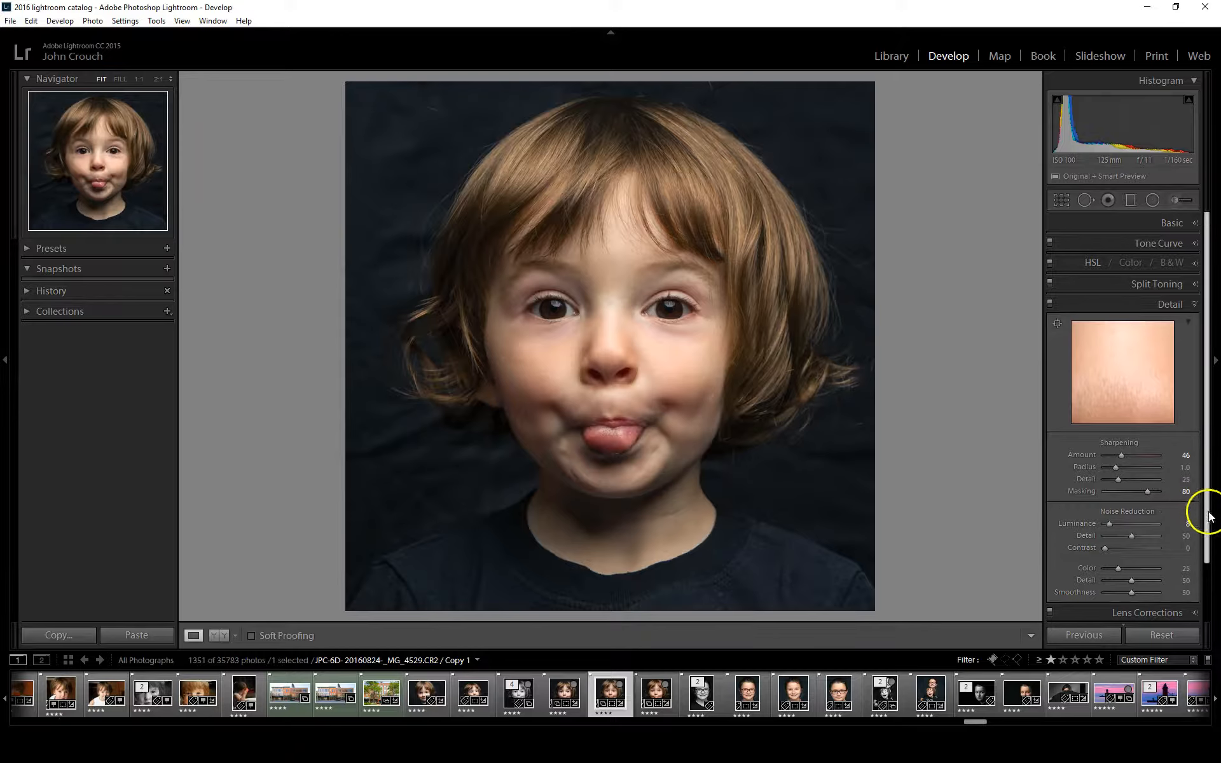
Remove chromatic aberration and enable lens profile corrections, comparing the portrait with and without the lens profile
{"action": "left_click_drag", "start_coordinate": [1204, 505], "coordinate": [1204, 567]}
{"action": "left_click", "coordinate": [1144, 547]}
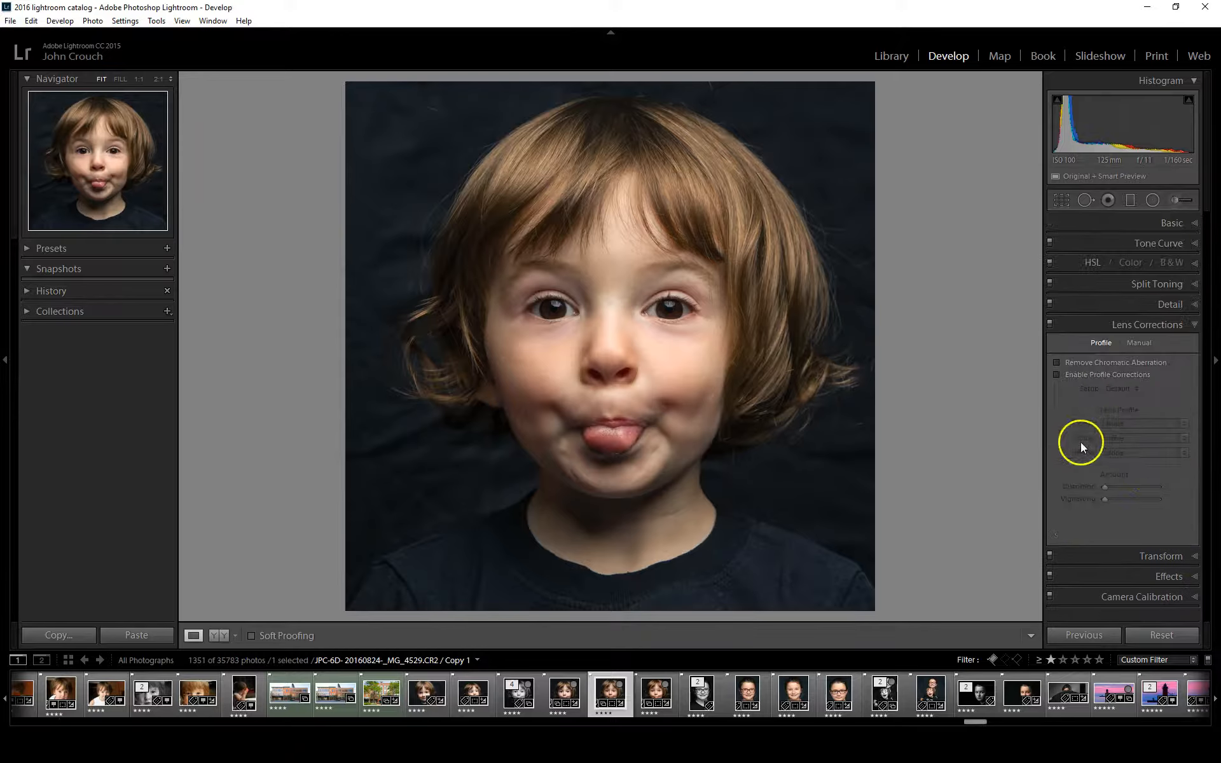
{"action": "left_click", "coordinate": [1057, 362]}
{"action": "left_click", "coordinate": [1058, 375]}
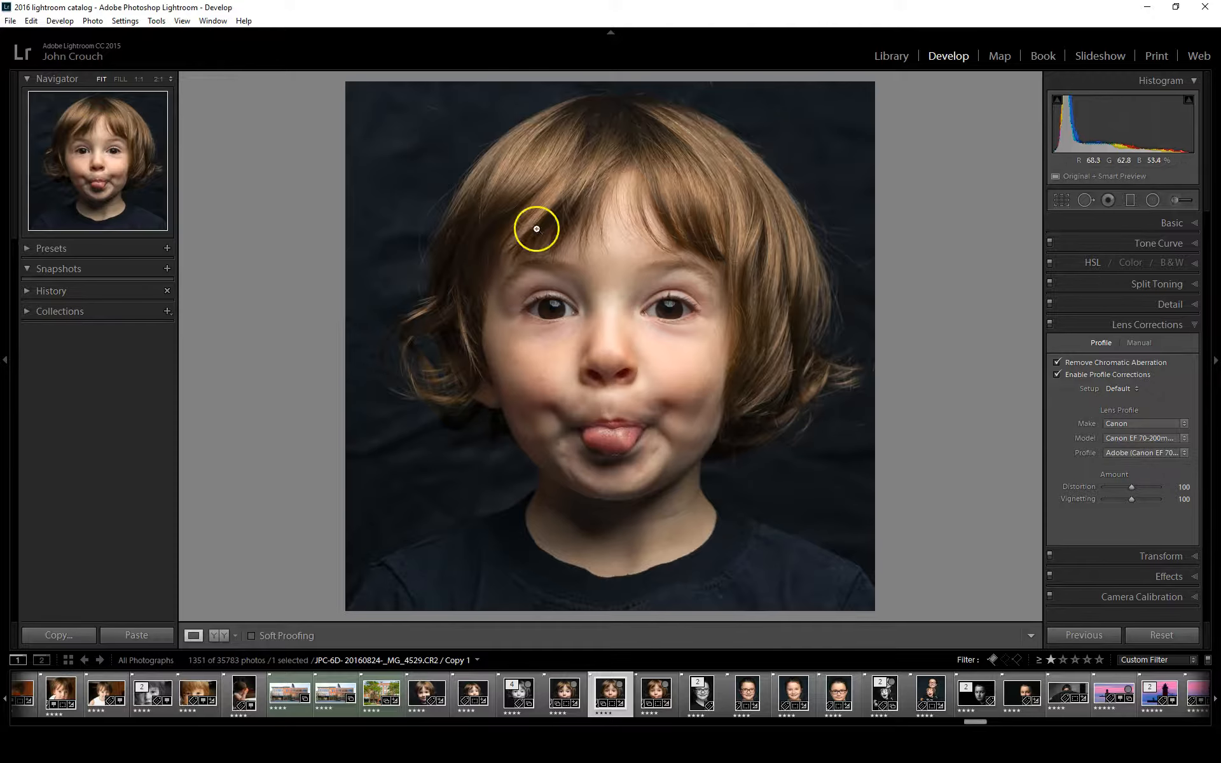
{"action": "left_click", "coordinate": [1058, 374]}
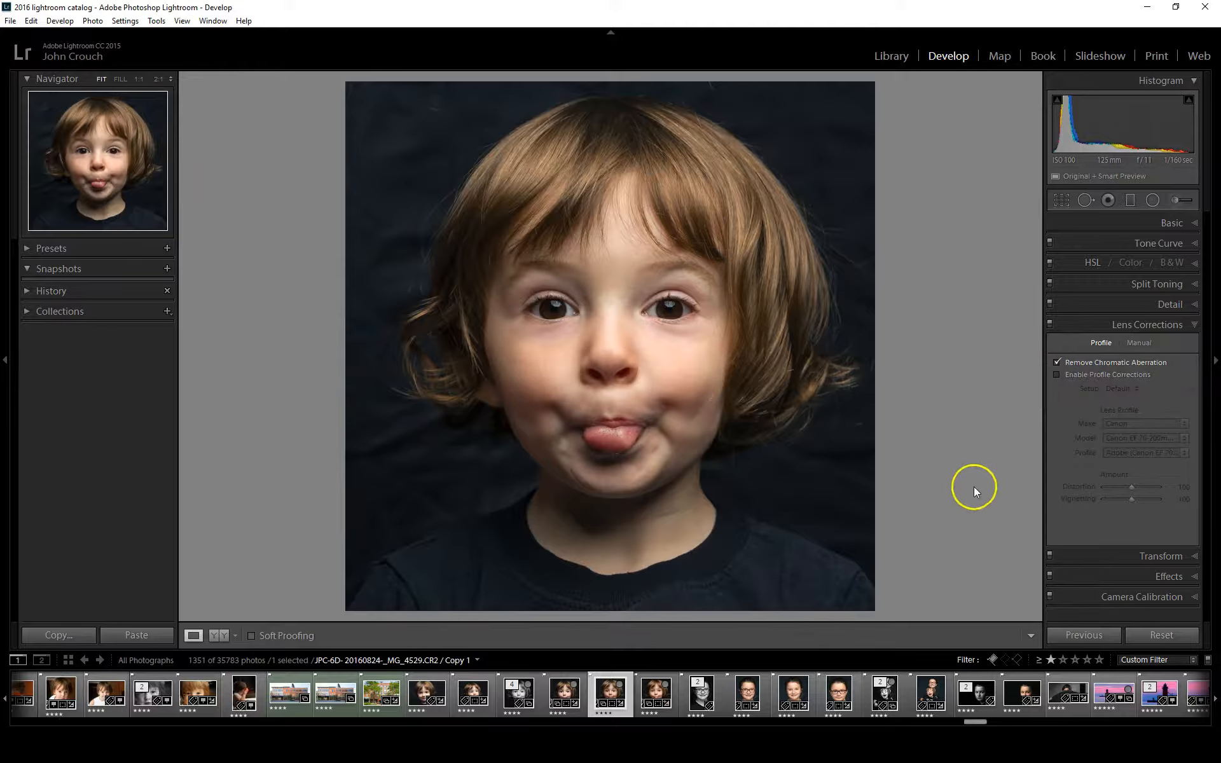
{"action": "left_click", "coordinate": [1057, 375]}
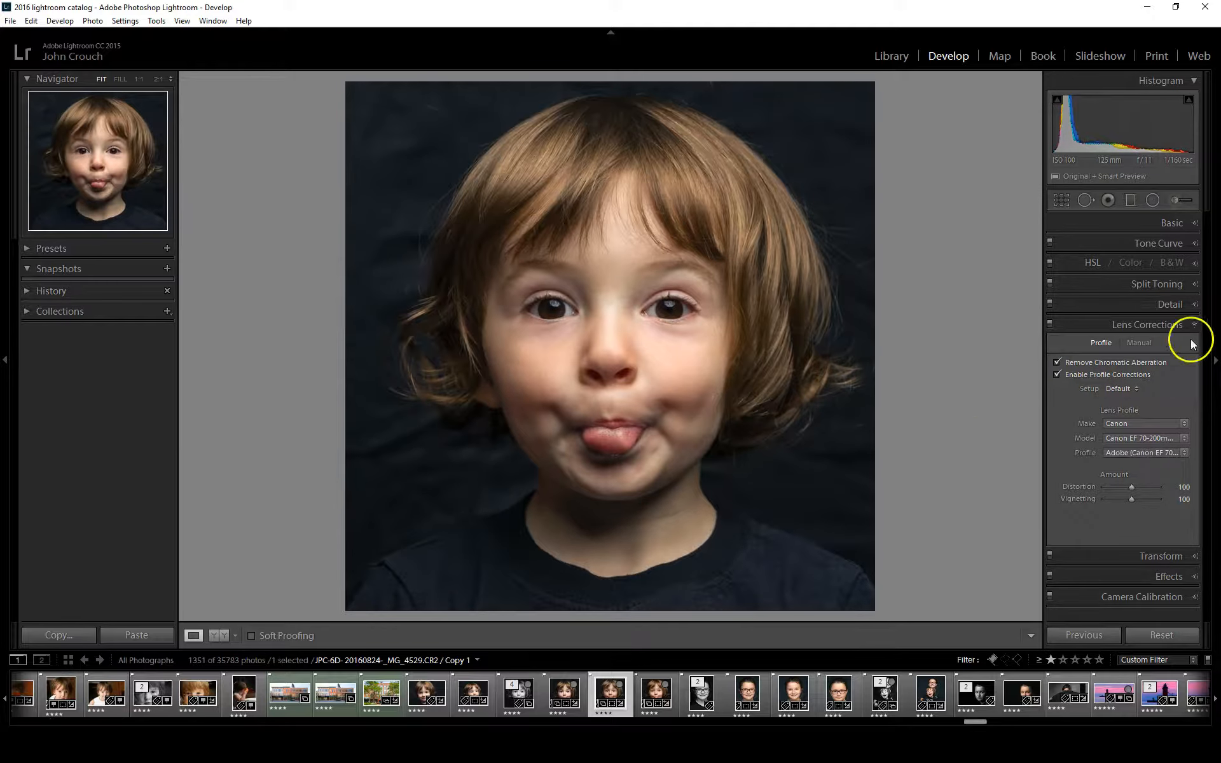
{"action": "left_click", "coordinate": [1165, 325]}
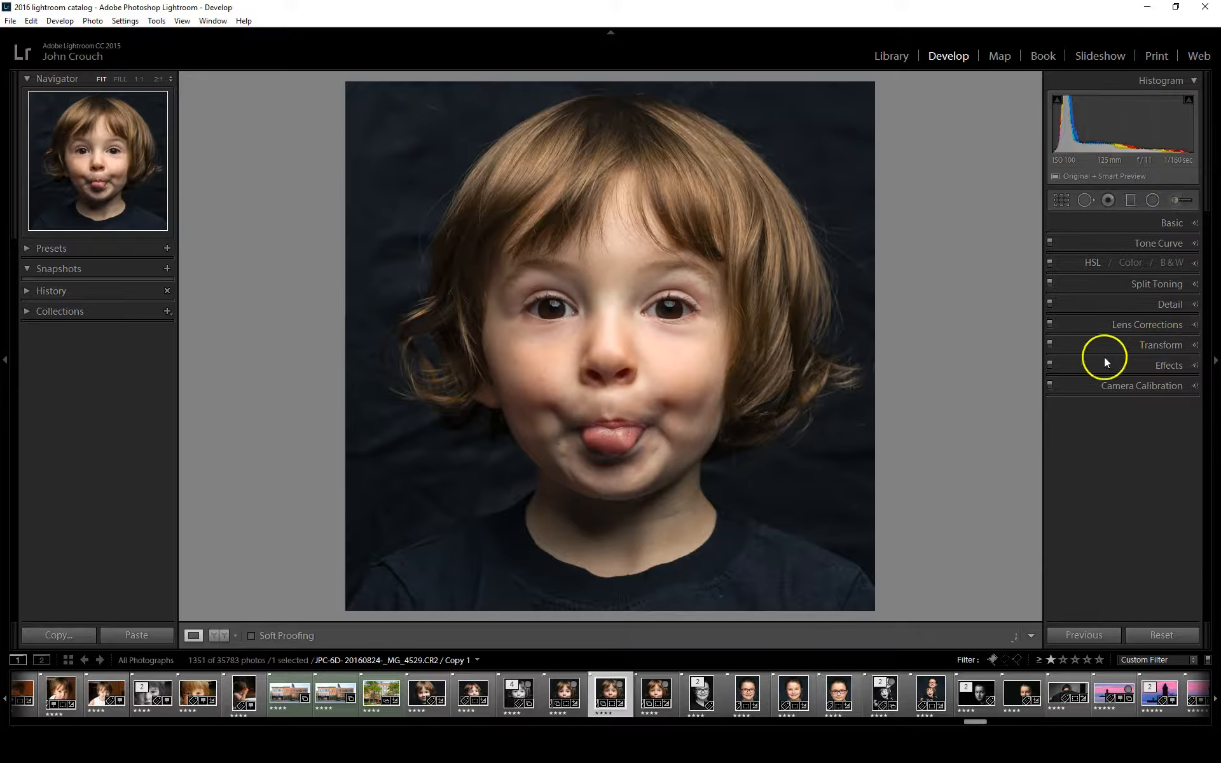
{"action": "left_click", "coordinate": [1155, 345]}
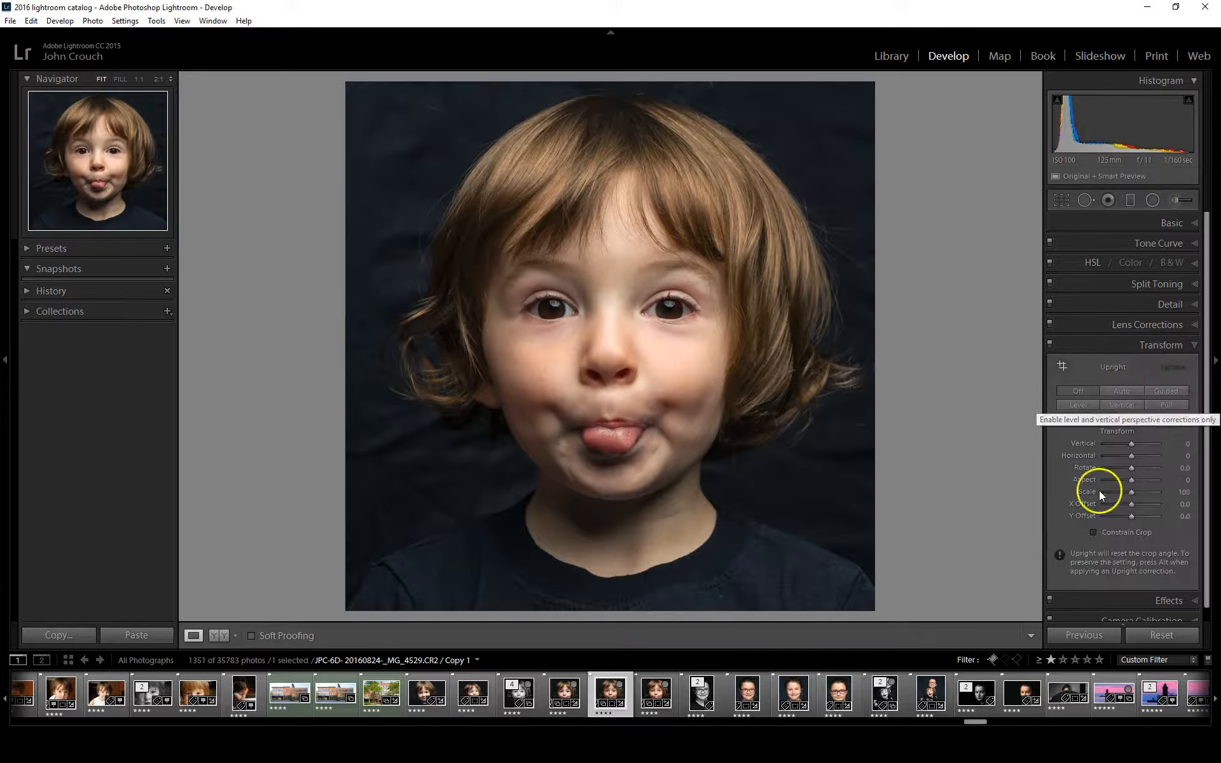
{"action": "left_click", "coordinate": [1165, 345]}
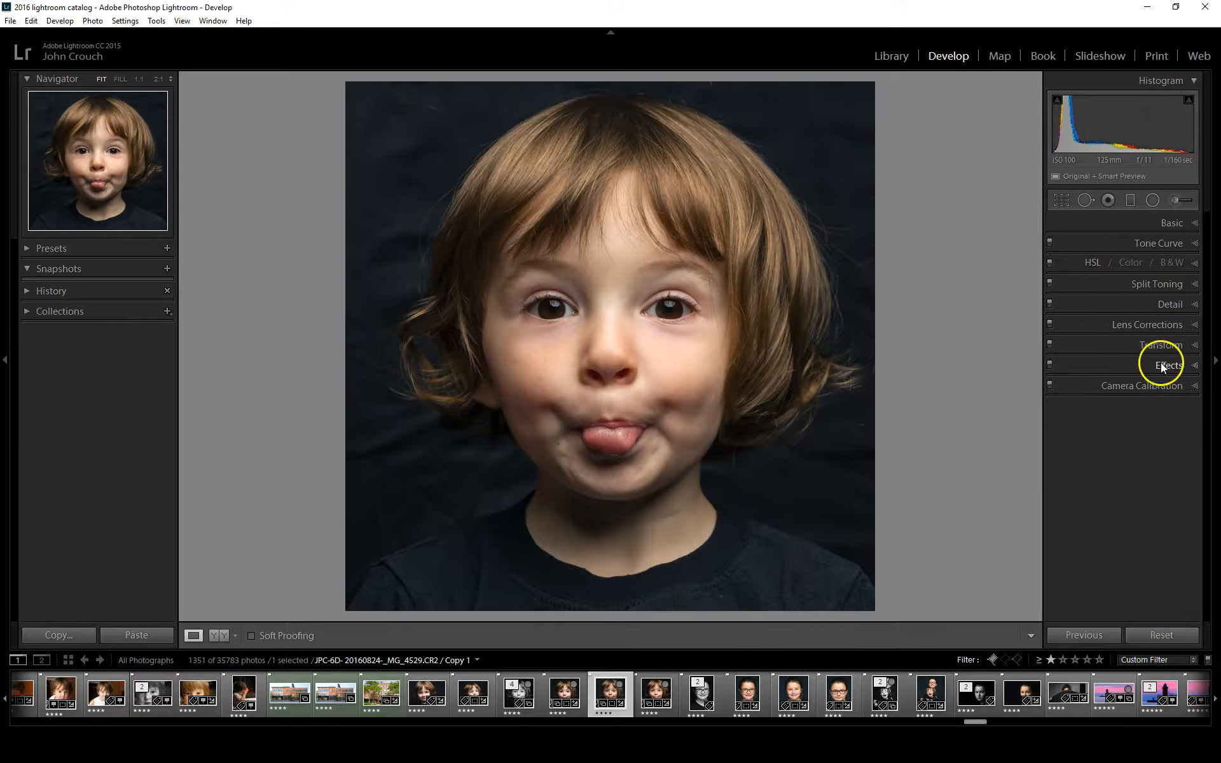
Add a Highlight Priority post-crop vignette with amount -14, midpoint 49 and feather 79, comparing the portrait with and without it
{"action": "left_click", "coordinate": [1162, 365]}
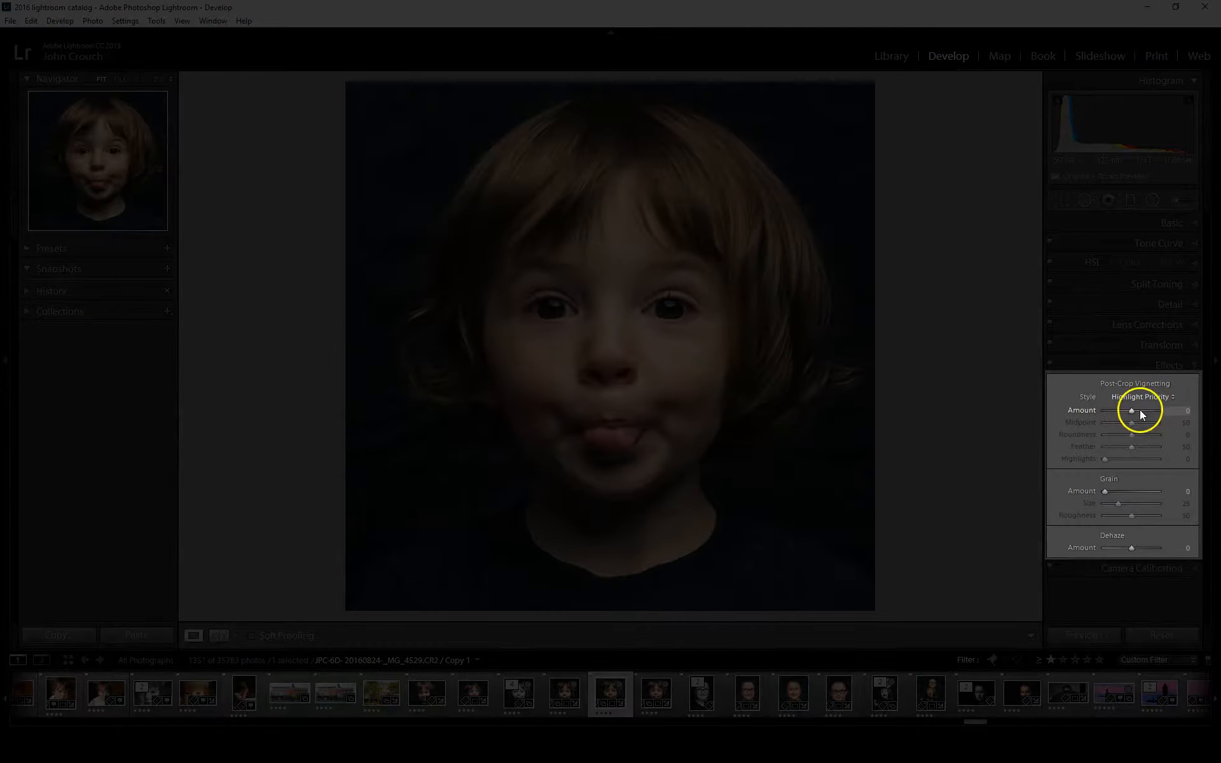
{"action": "left_click_drag", "start_coordinate": [1131, 410], "coordinate": [1079, 448]}
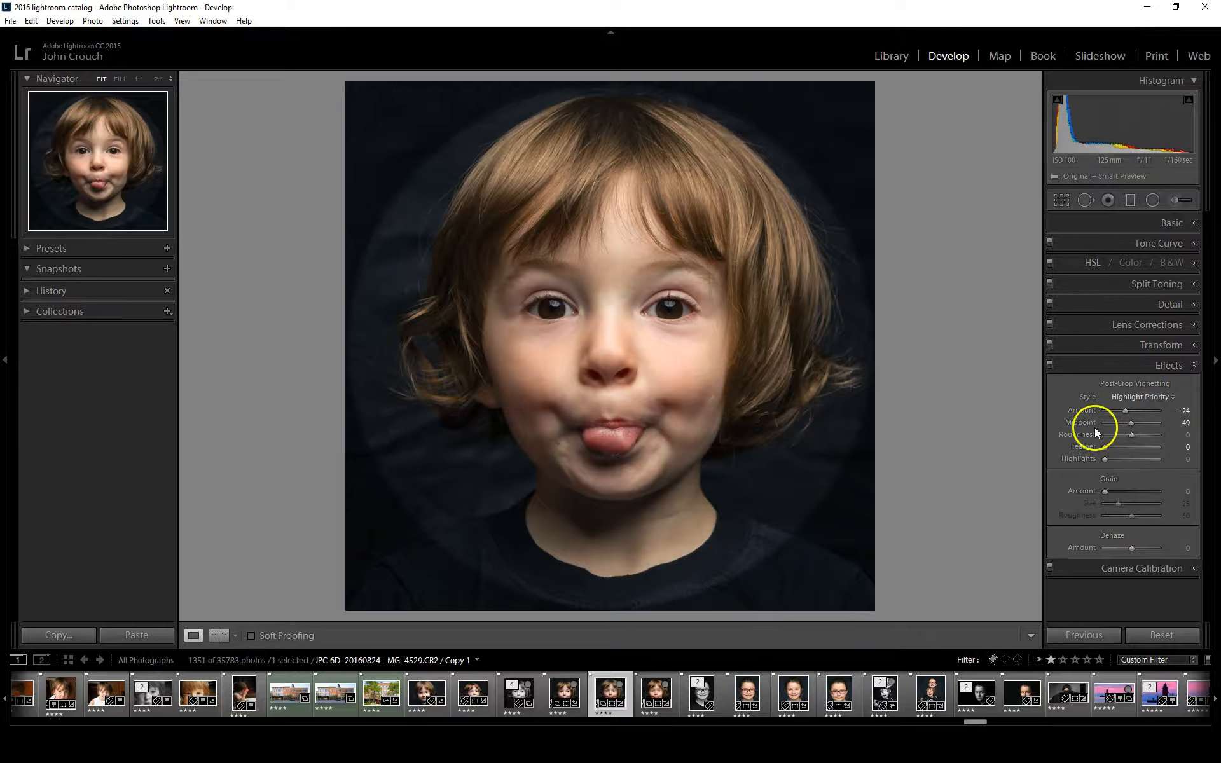
{"action": "left_click_drag", "start_coordinate": [1121, 446], "coordinate": [1146, 448]}
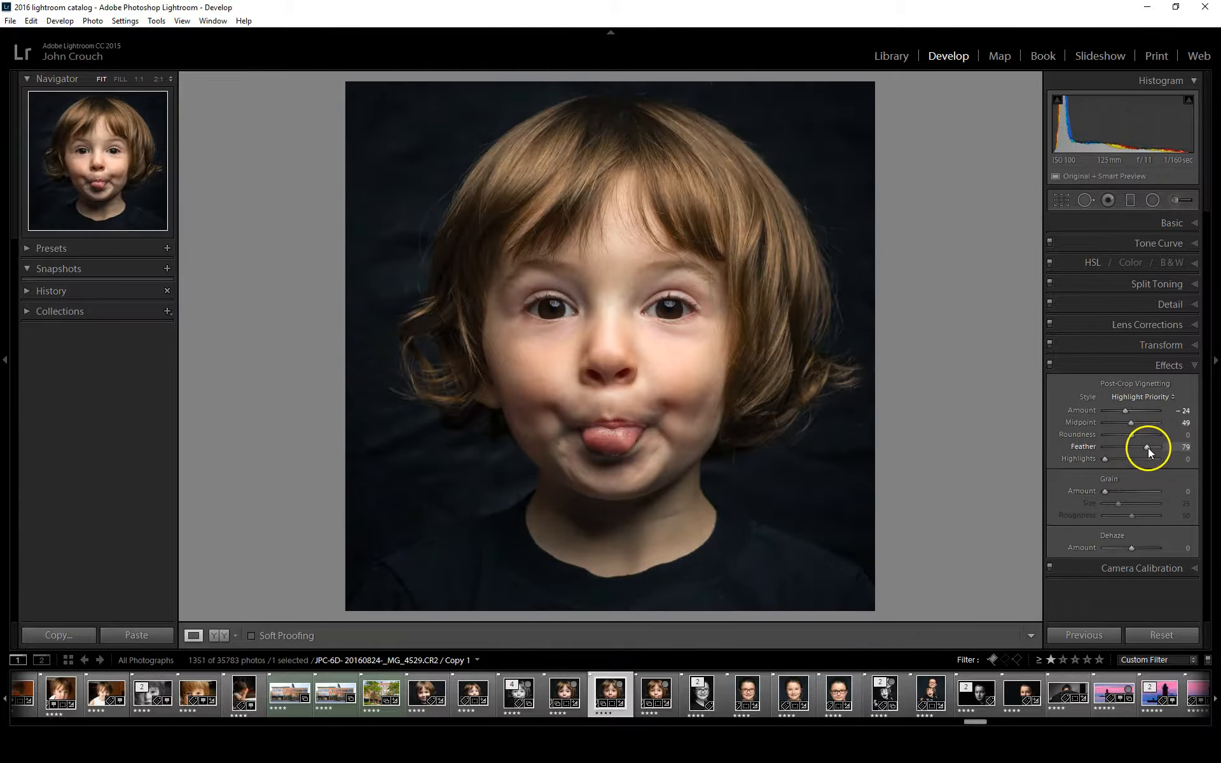
{"action": "left_click", "coordinate": [1050, 365]}
{"action": "left_click", "coordinate": [1050, 365]}
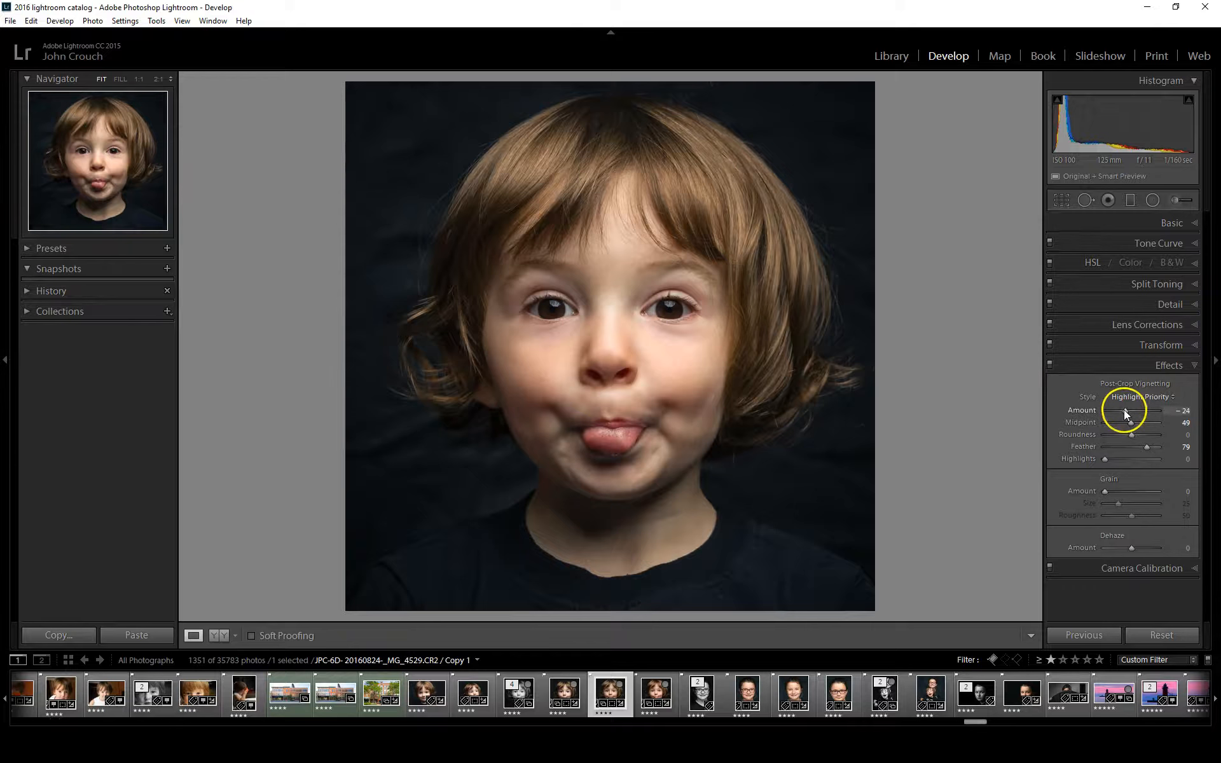
{"action": "left_click_drag", "start_coordinate": [1124, 410], "coordinate": [1128, 411]}
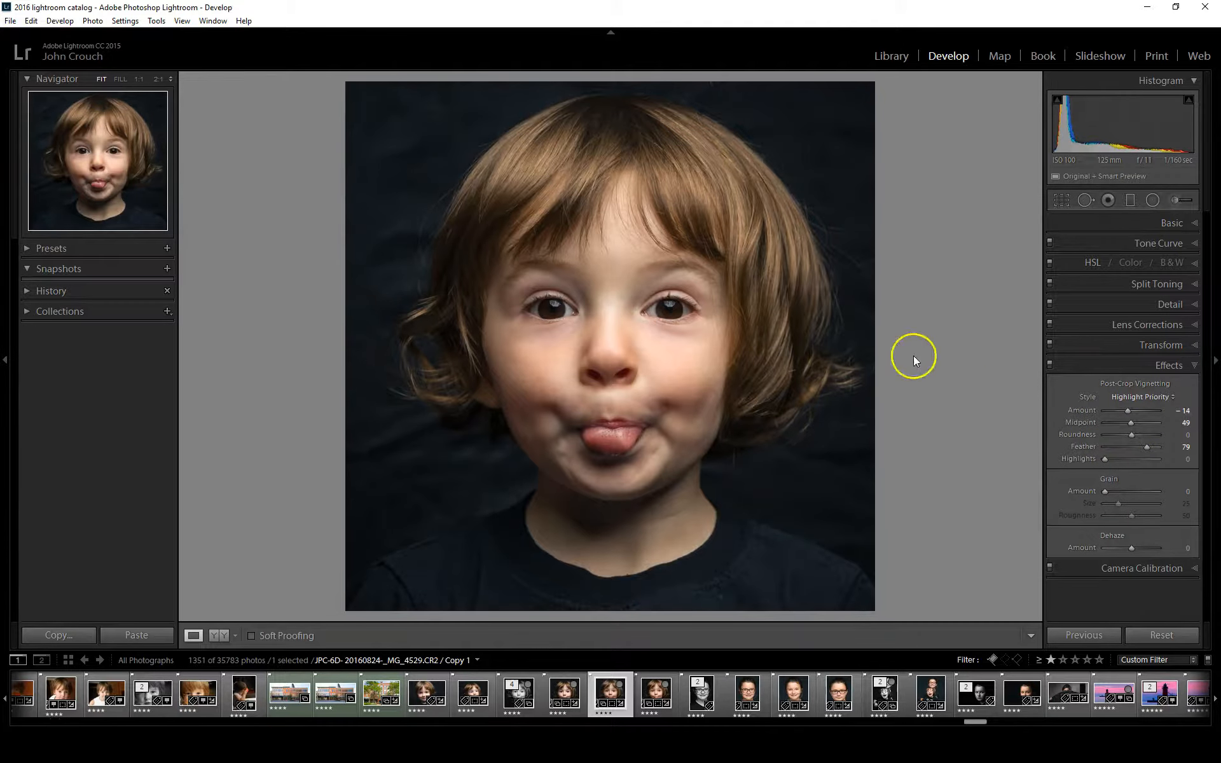
Try a grain amount of 25 on 1:1 views of the face, hair and background, and return it to 0
{"action": "left_click", "coordinate": [706, 324]}
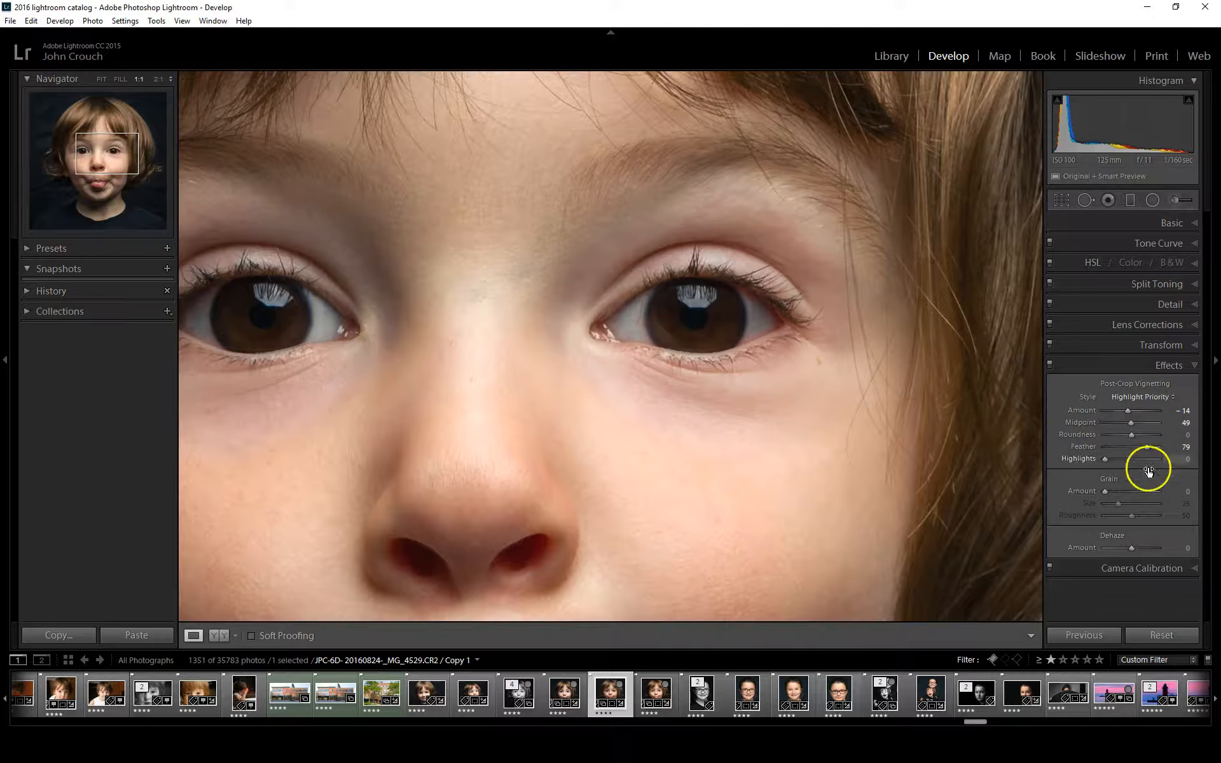
{"action": "left_click_drag", "start_coordinate": [1106, 492], "coordinate": [1118, 492]}
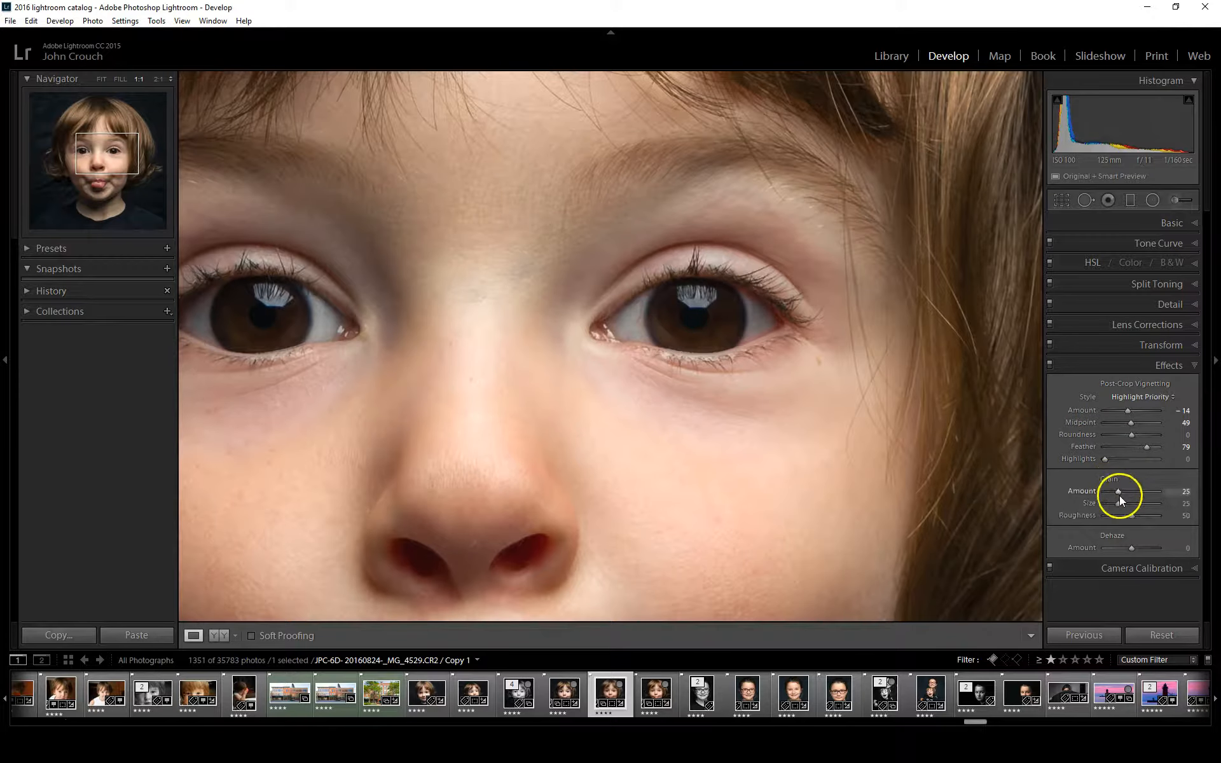
{"action": "left_click_drag", "start_coordinate": [918, 466], "coordinate": [617, 349]}
{"action": "left_click_drag", "start_coordinate": [815, 464], "coordinate": [725, 382]}
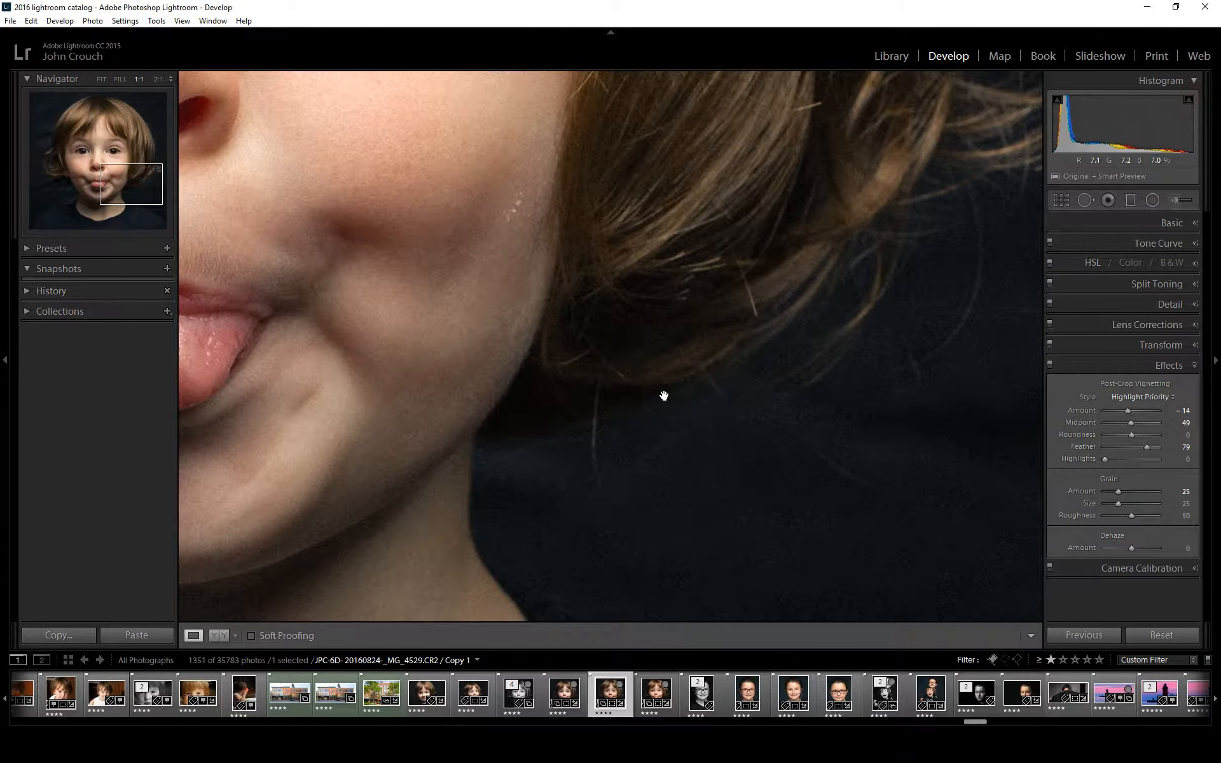
{"action": "left_click", "coordinate": [572, 402]}
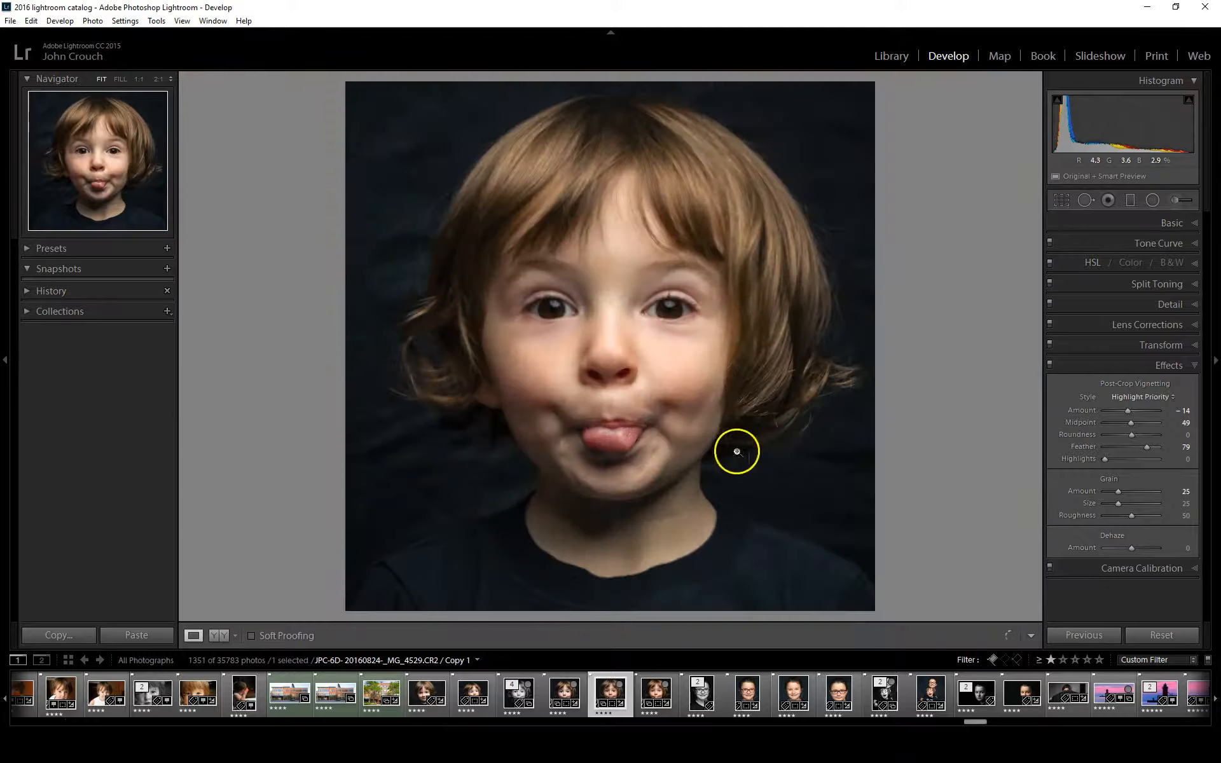
{"action": "left_click", "coordinate": [484, 346]}
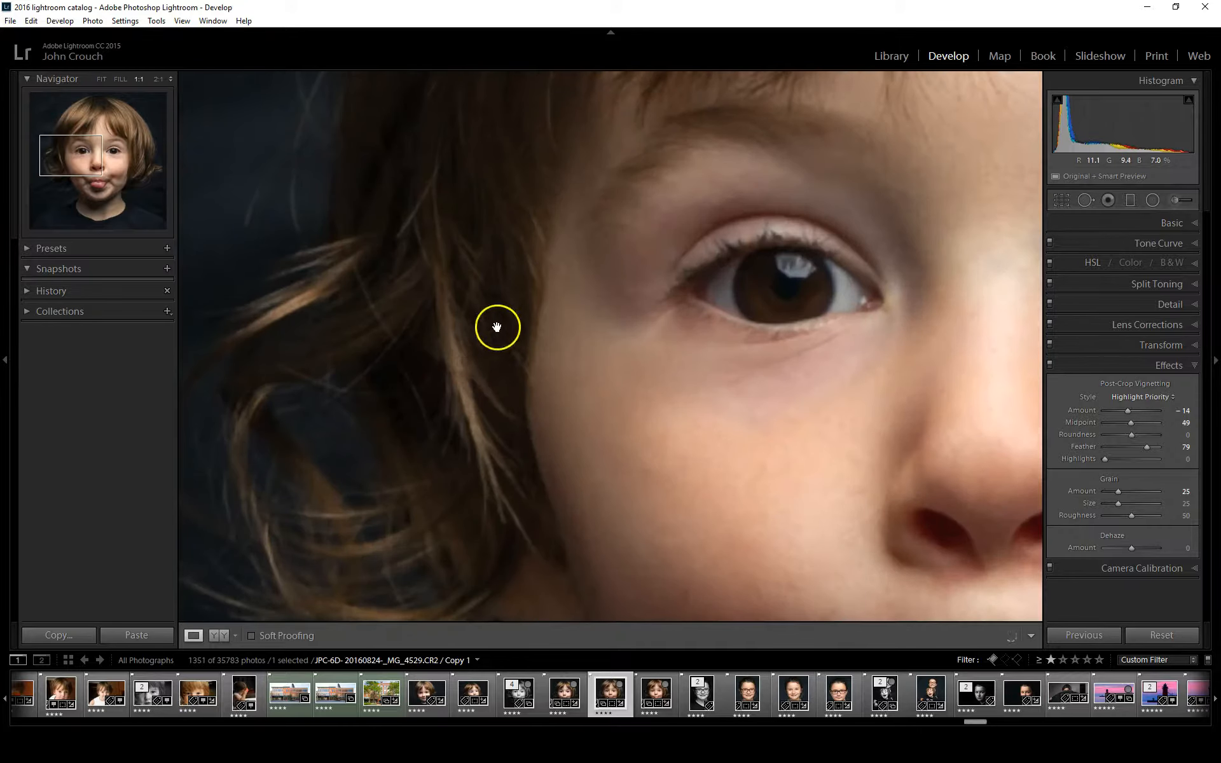
{"action": "left_click_drag", "start_coordinate": [566, 455], "coordinate": [578, 327]}
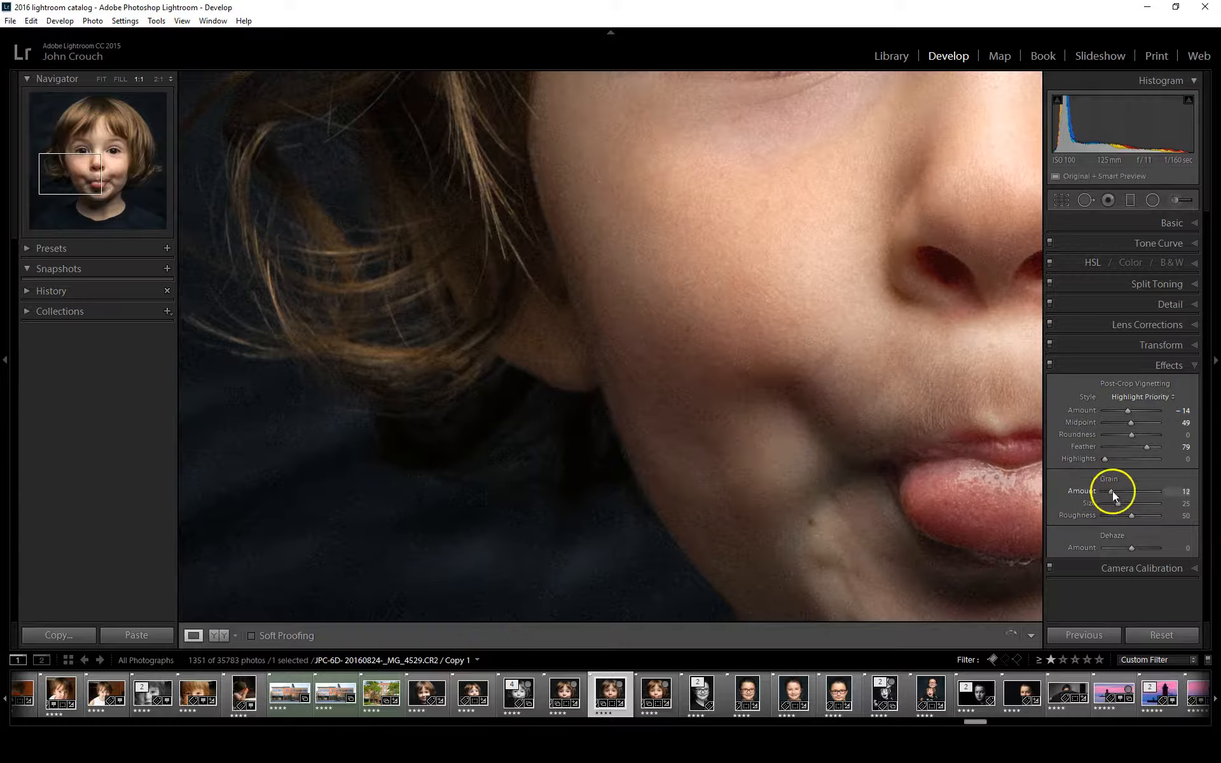
{"action": "left_click_drag", "start_coordinate": [1112, 491], "coordinate": [1093, 492]}
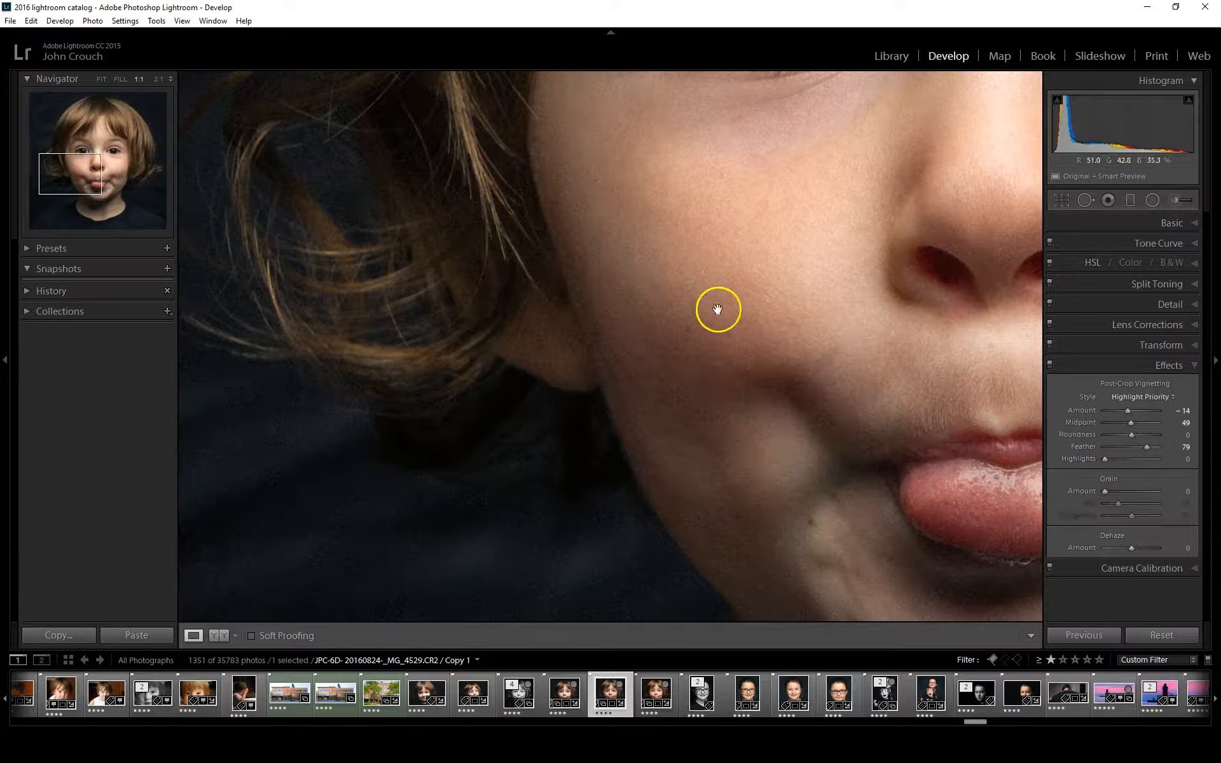
{"action": "left_click", "coordinate": [739, 341]}
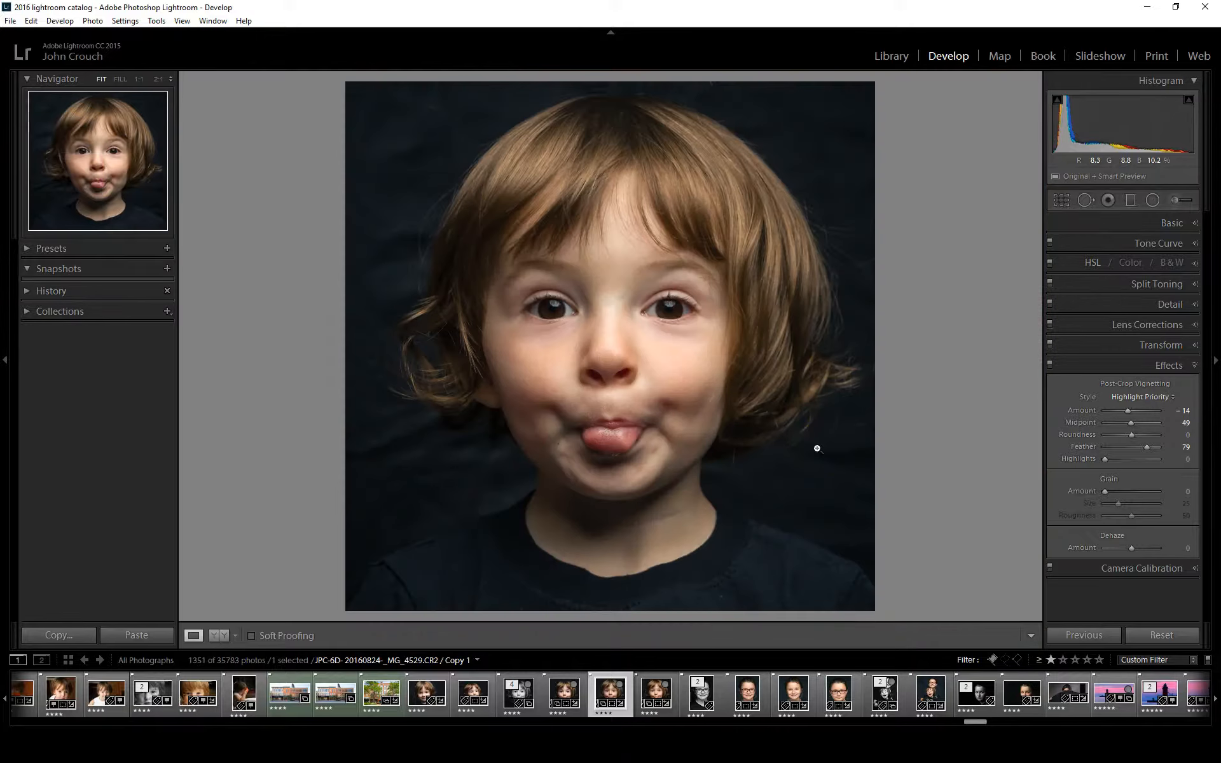
Try a Dehaze adjustment on the portrait and reset its amount
{"action": "mouse_move", "coordinate": [1143, 548]}
{"action": "left_mouse_down"}
{"action": "mouse_move", "coordinate": [1154, 549]}
{"action": "mouse_move", "coordinate": [1133, 552]}
{"action": "left_mouse_up"}
{"action": "double_click", "coordinate": [1132, 549]}
{"action": "left_click", "coordinate": [1177, 365]}
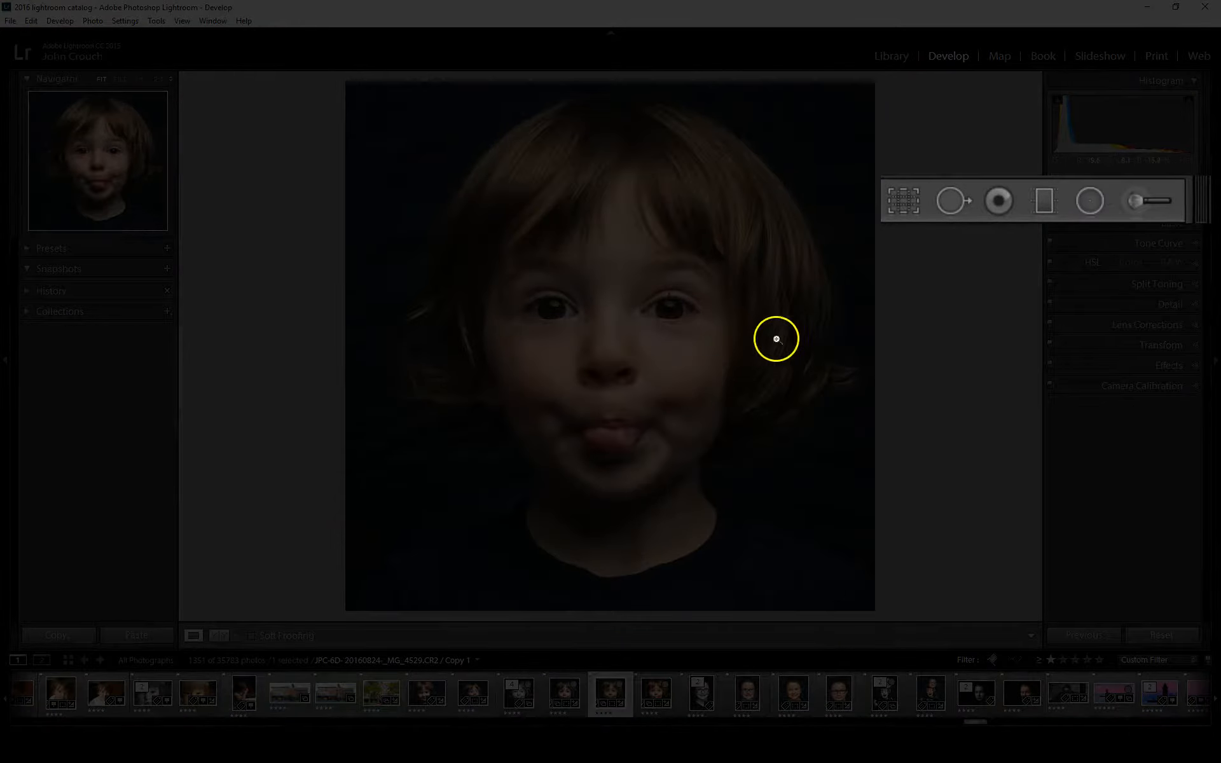
Heal the light specks on the cheek beside the hair with a size 42 spot removal brush, and hide the tool overlay
{"action": "left_click", "coordinate": [711, 404]}
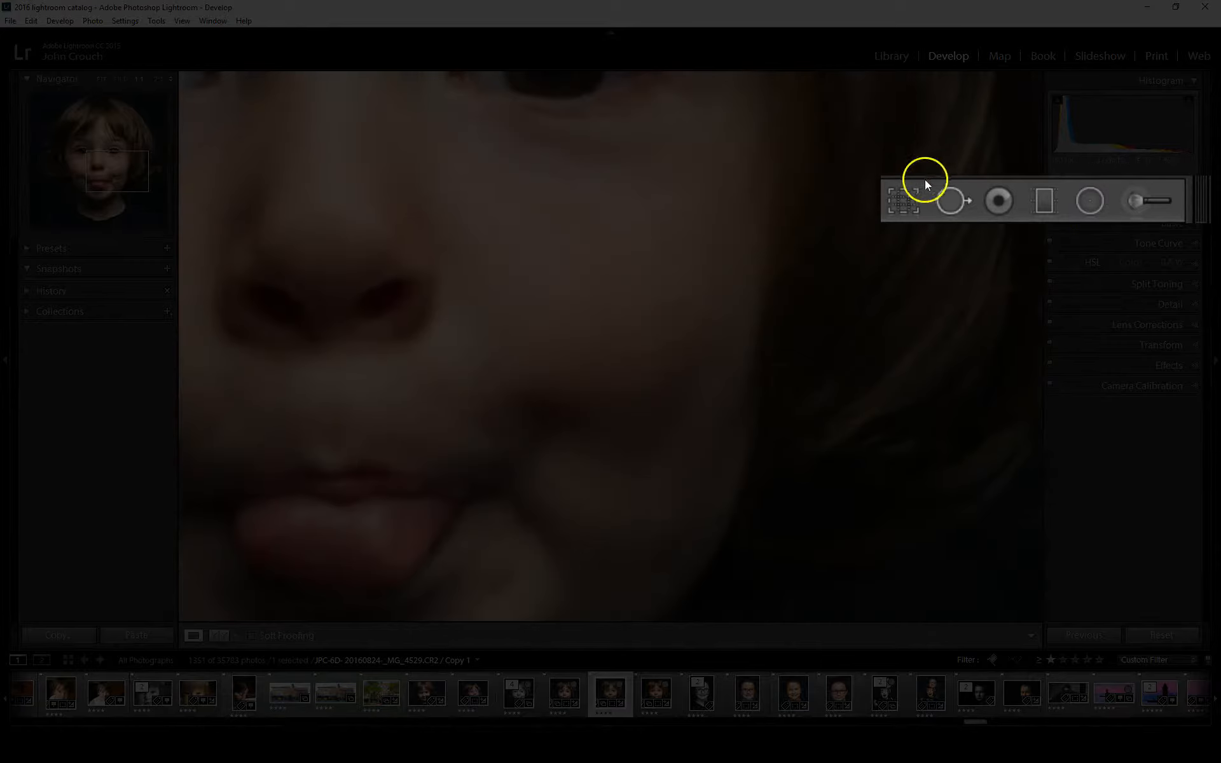
{"action": "left_click", "coordinate": [951, 200]}
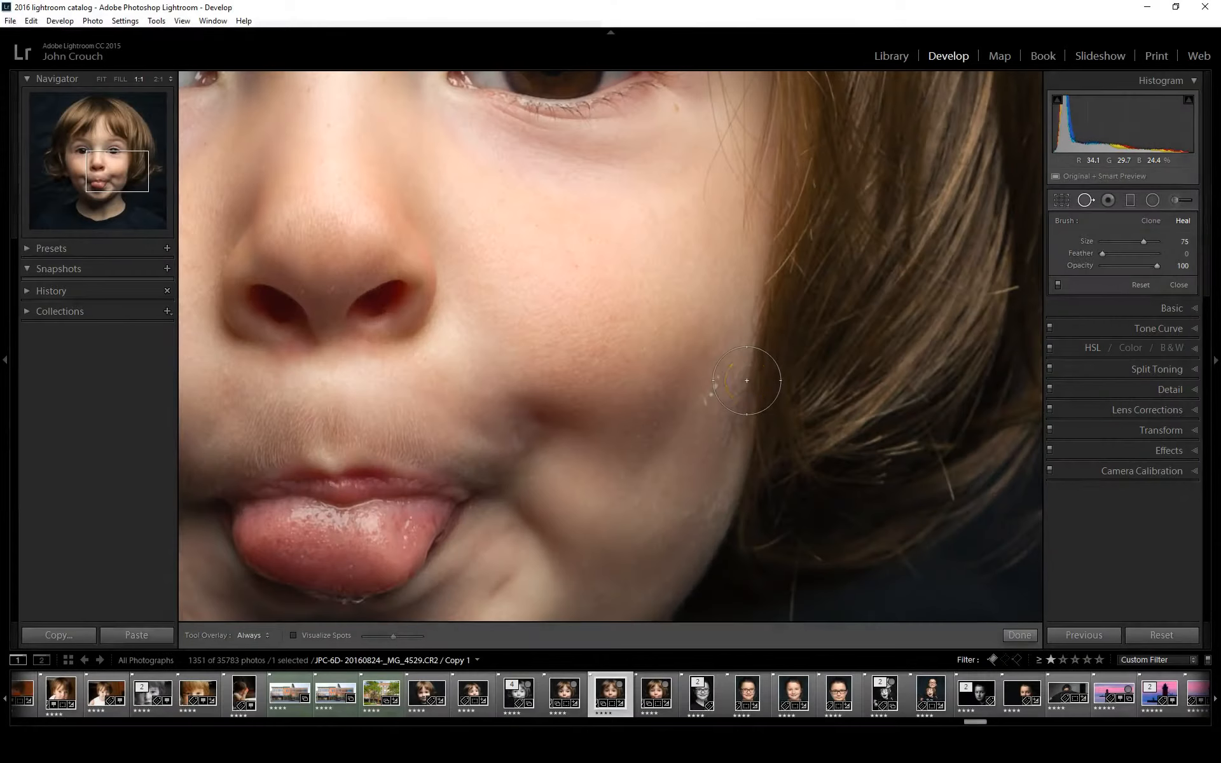
{"action": "scroll", "coordinate": [744, 373], "scroll_direction": "down", "scroll_amount": 5}
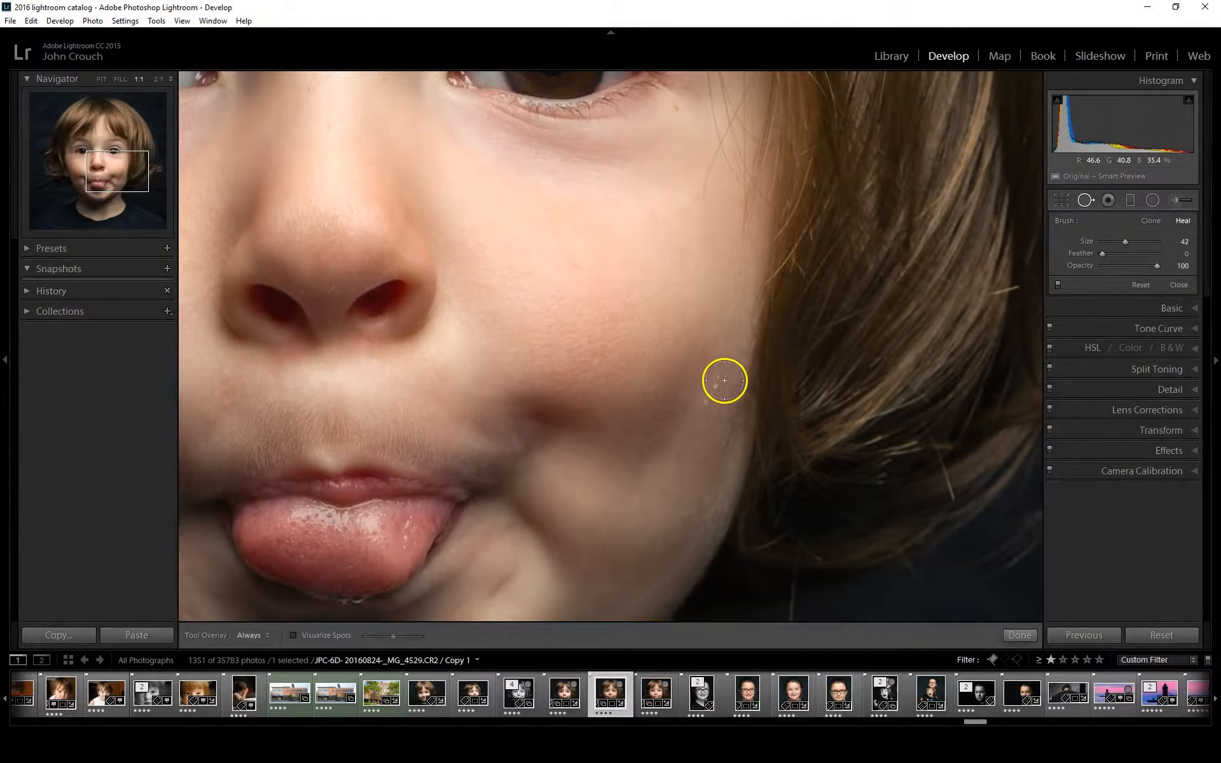
{"action": "left_click_drag", "start_coordinate": [714, 382], "coordinate": [702, 403]}
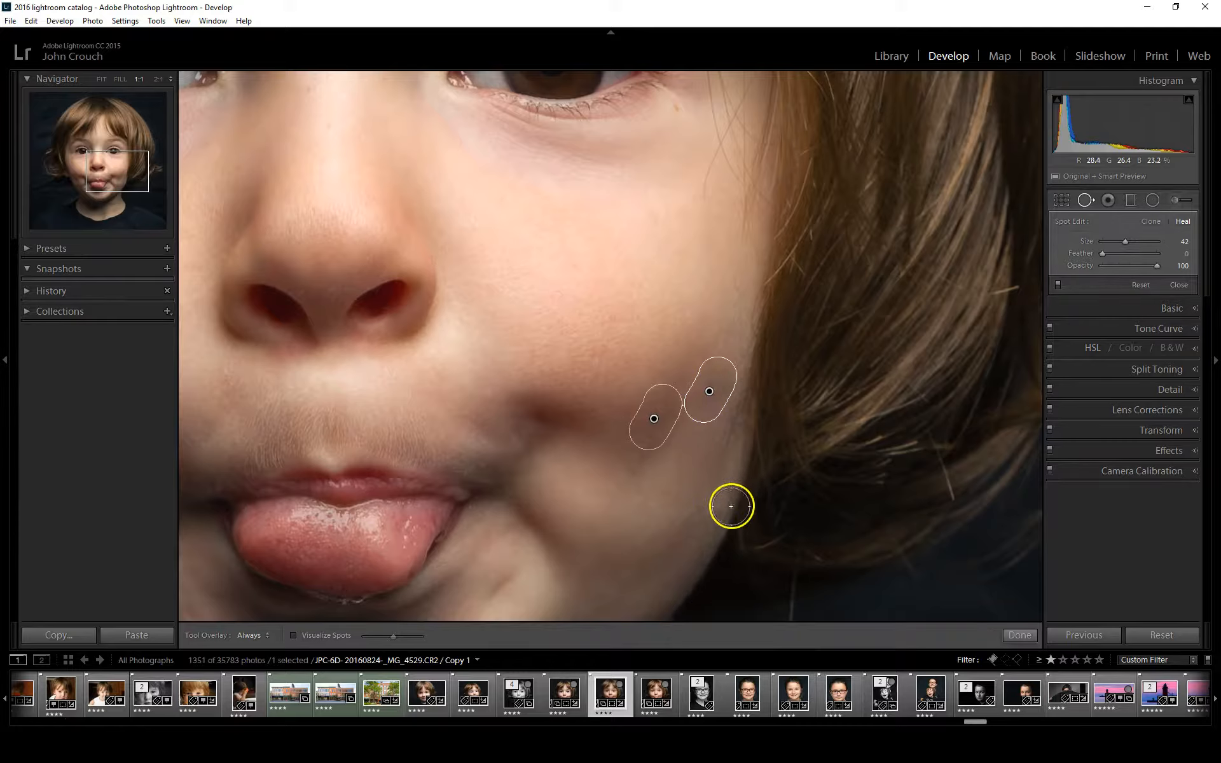
{"action": "key", "text": "h"}
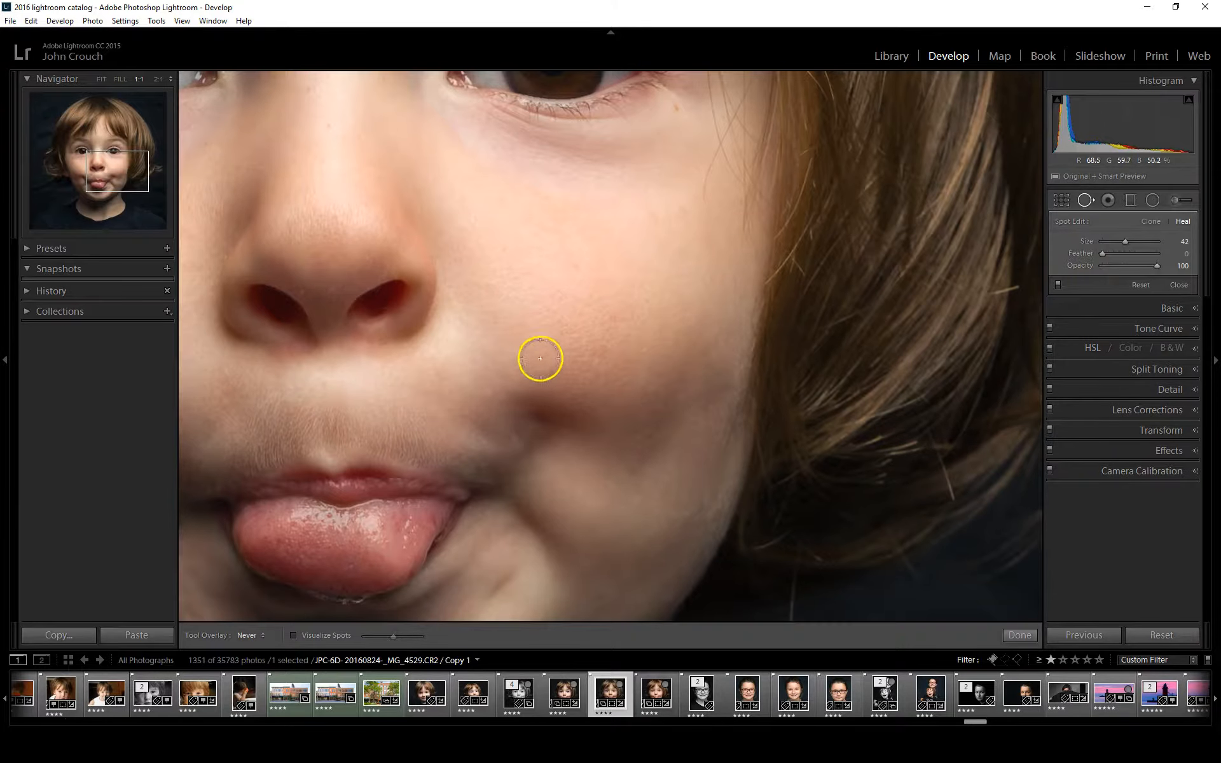
Heal the small blemishes on the opposite cheek with the size 42 spot removal brush
{"action": "mouse_move", "coordinate": [513, 351]}
{"action": "left_mouse_down"}
{"action": "mouse_move", "coordinate": [818, 388]}
{"action": "mouse_move", "coordinate": [903, 449]}
{"action": "mouse_move", "coordinate": [935, 365]}
{"action": "left_mouse_up"}
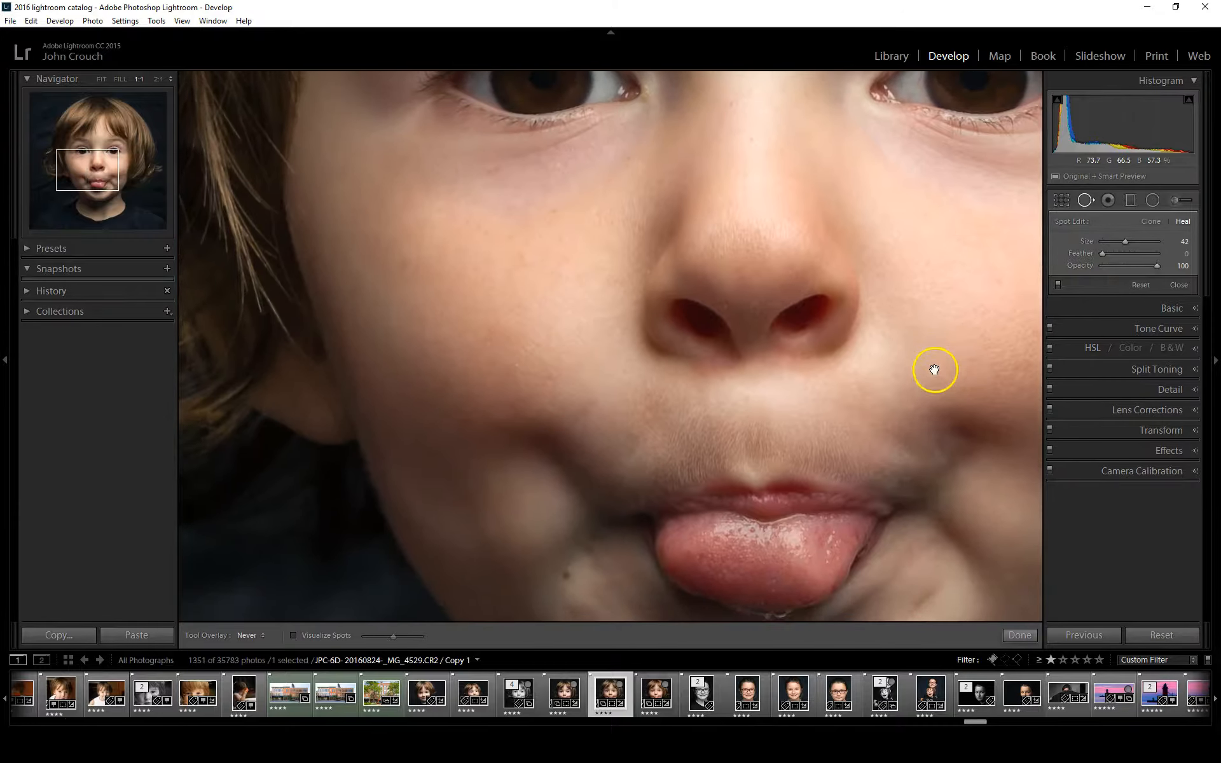
{"action": "left_click", "coordinate": [523, 261]}
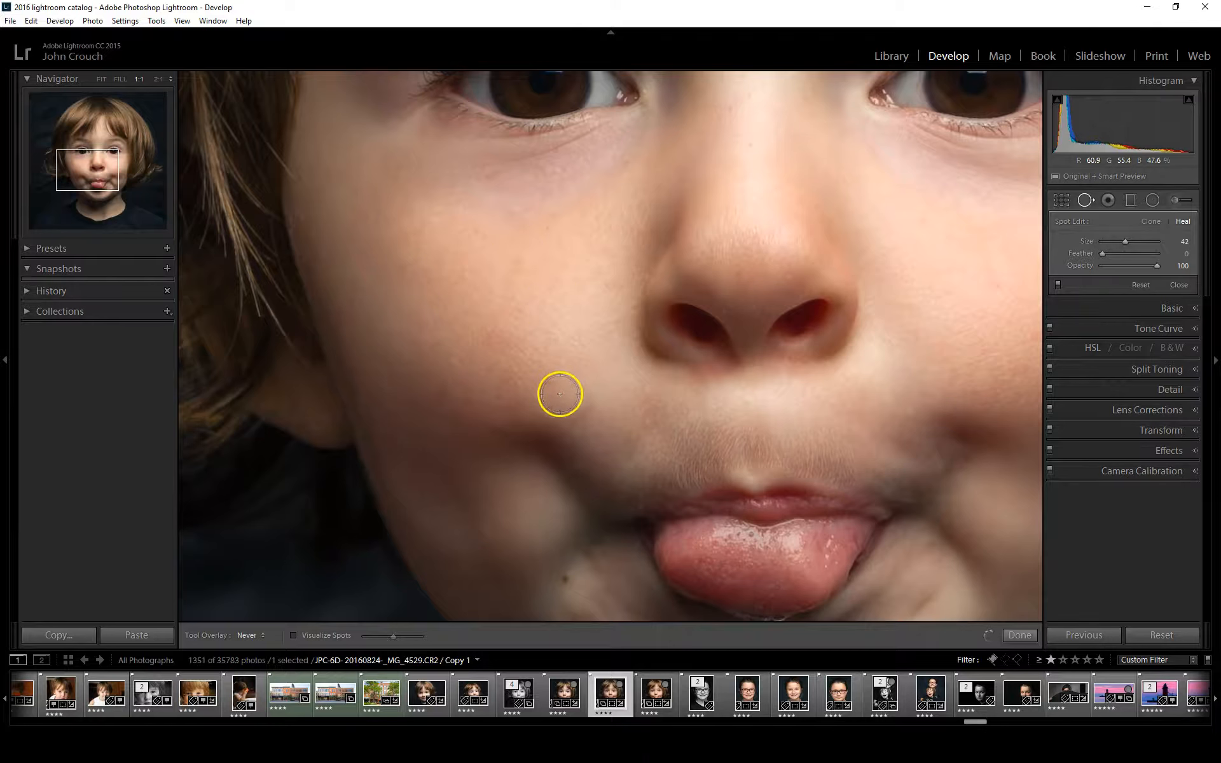
{"action": "left_click", "coordinate": [439, 395]}
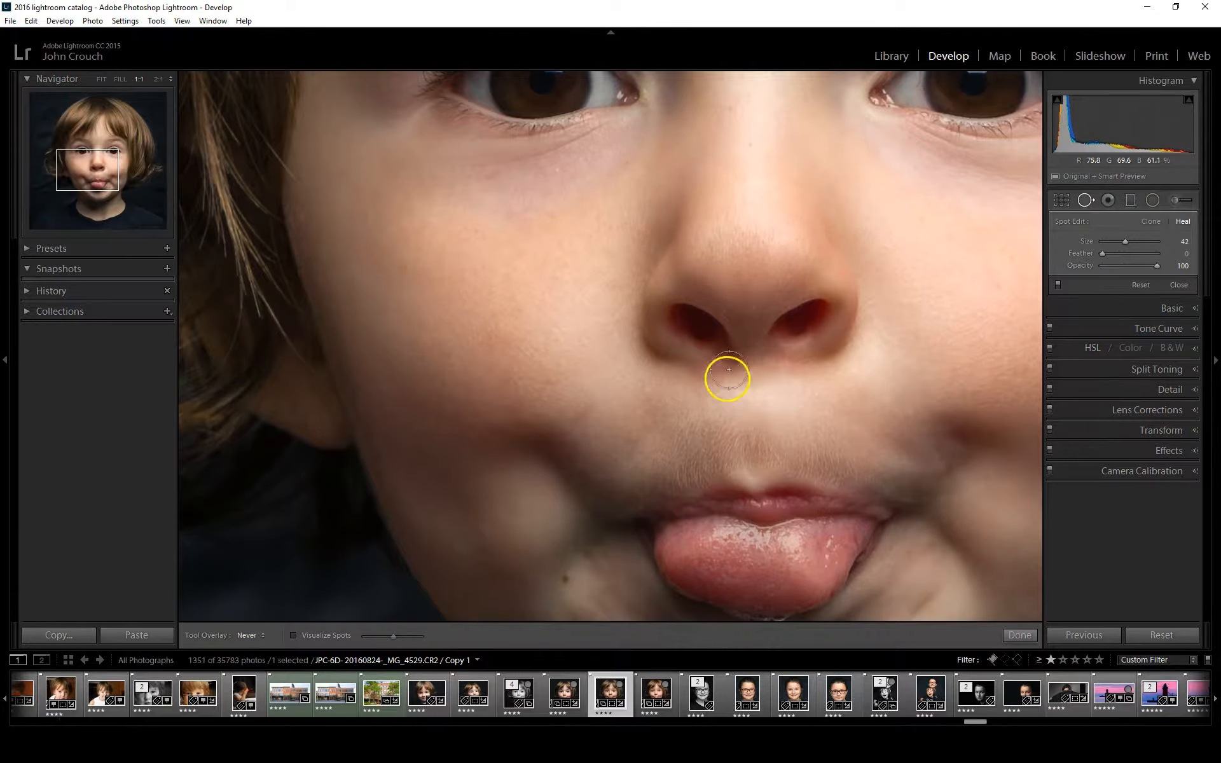
Heal the small mark beside the outer corner of the eye, show the spot overlays and finish the spot removal
{"action": "left_click_drag", "start_coordinate": [700, 445], "coordinate": [654, 237]}
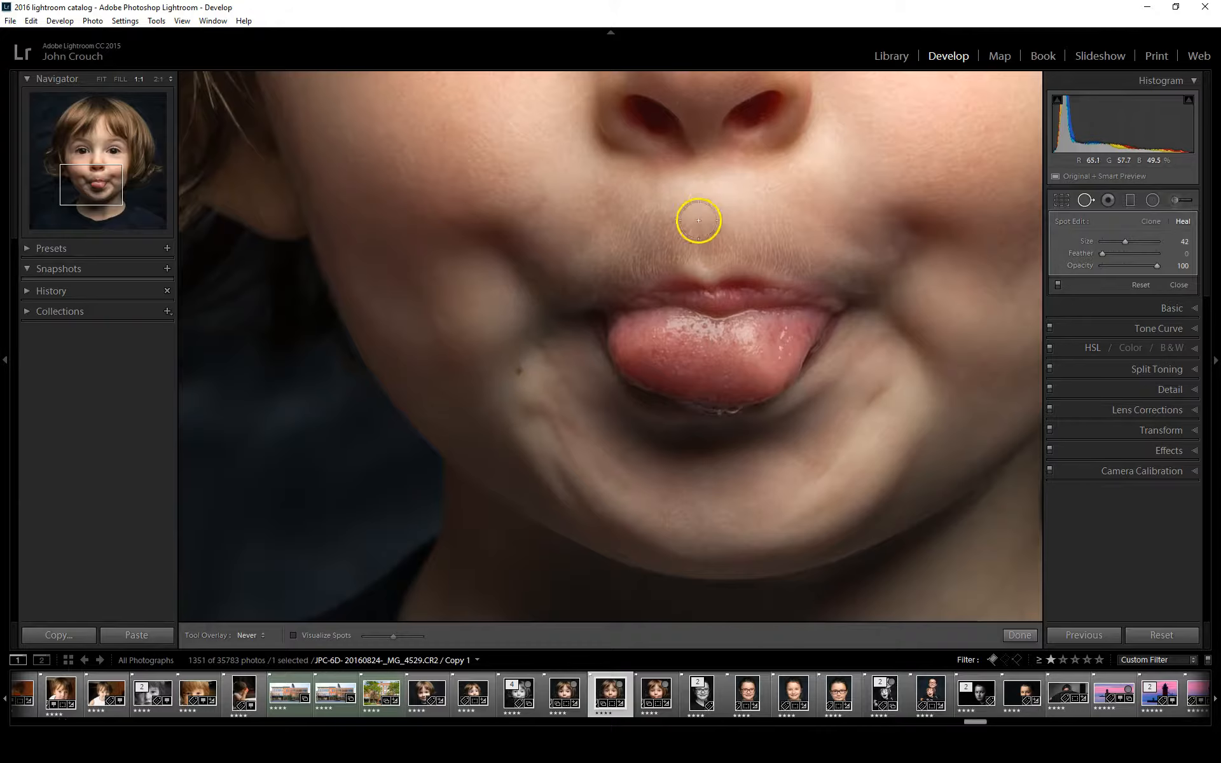
{"action": "left_click_drag", "start_coordinate": [698, 204], "coordinate": [632, 591]}
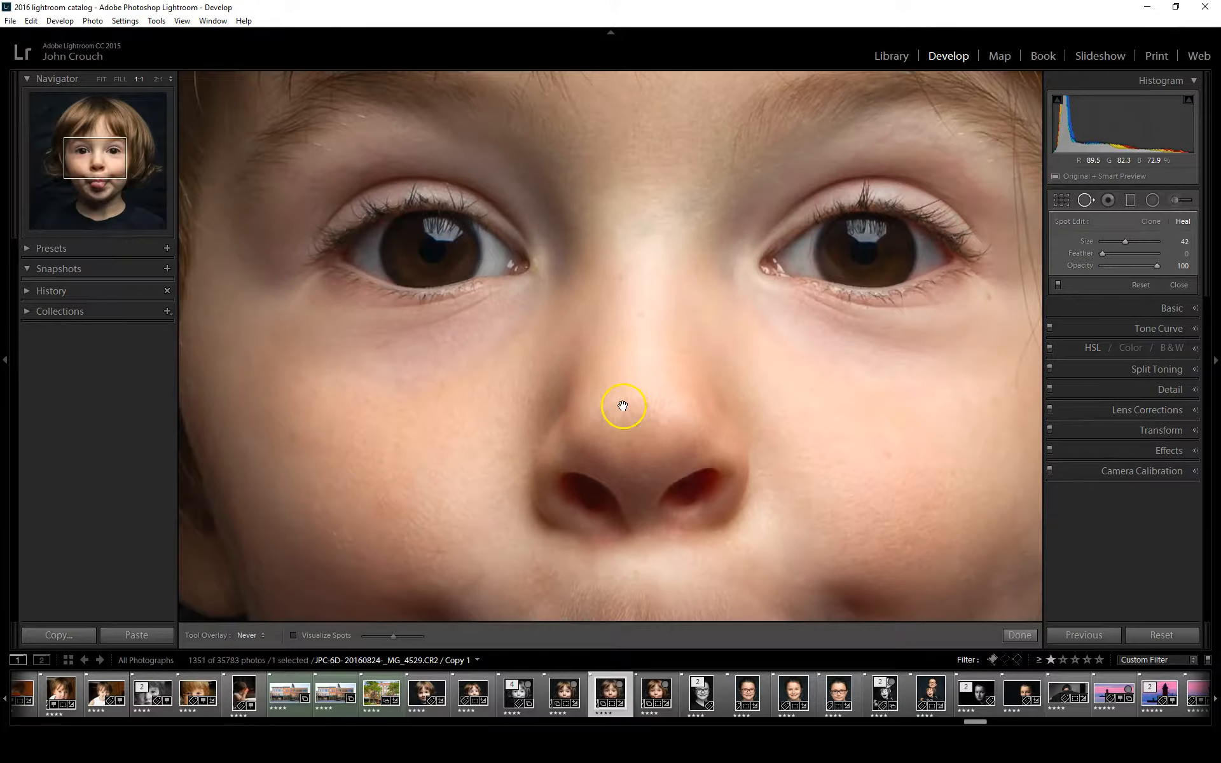
{"action": "left_click_drag", "start_coordinate": [623, 405], "coordinate": [622, 532]}
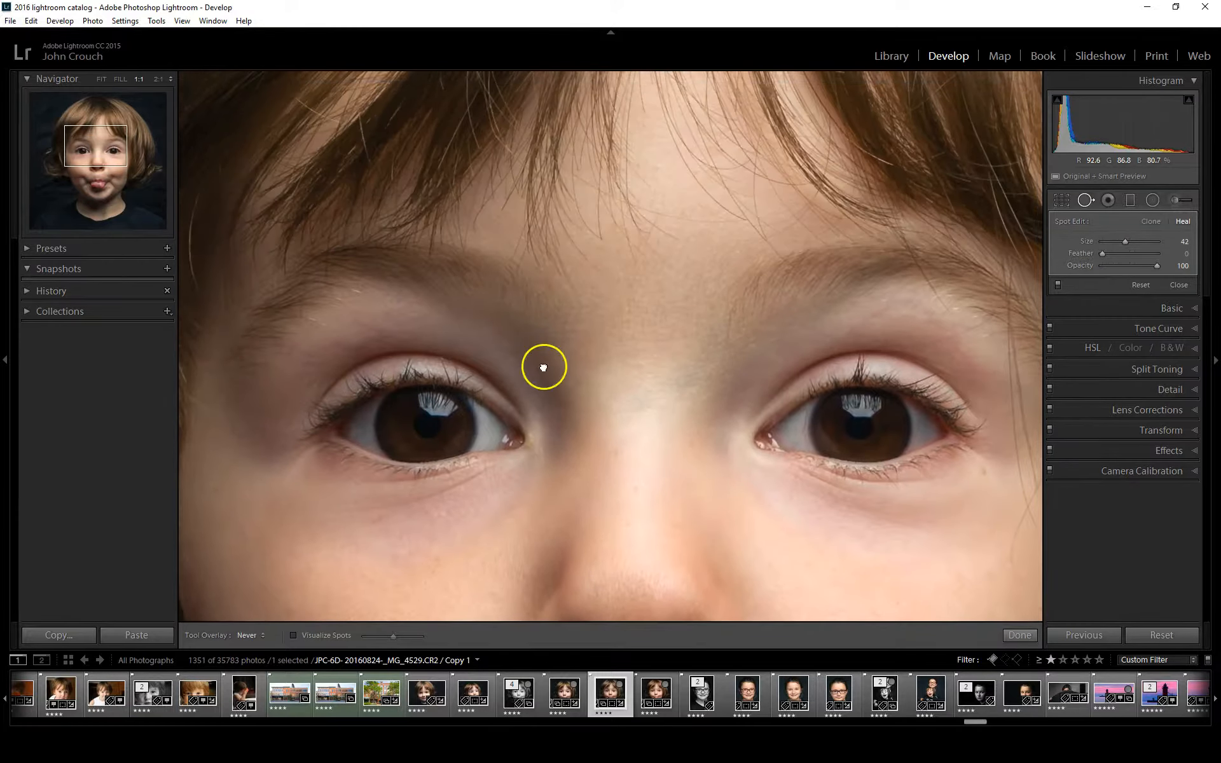
{"action": "left_click_drag", "start_coordinate": [544, 367], "coordinate": [542, 365]}
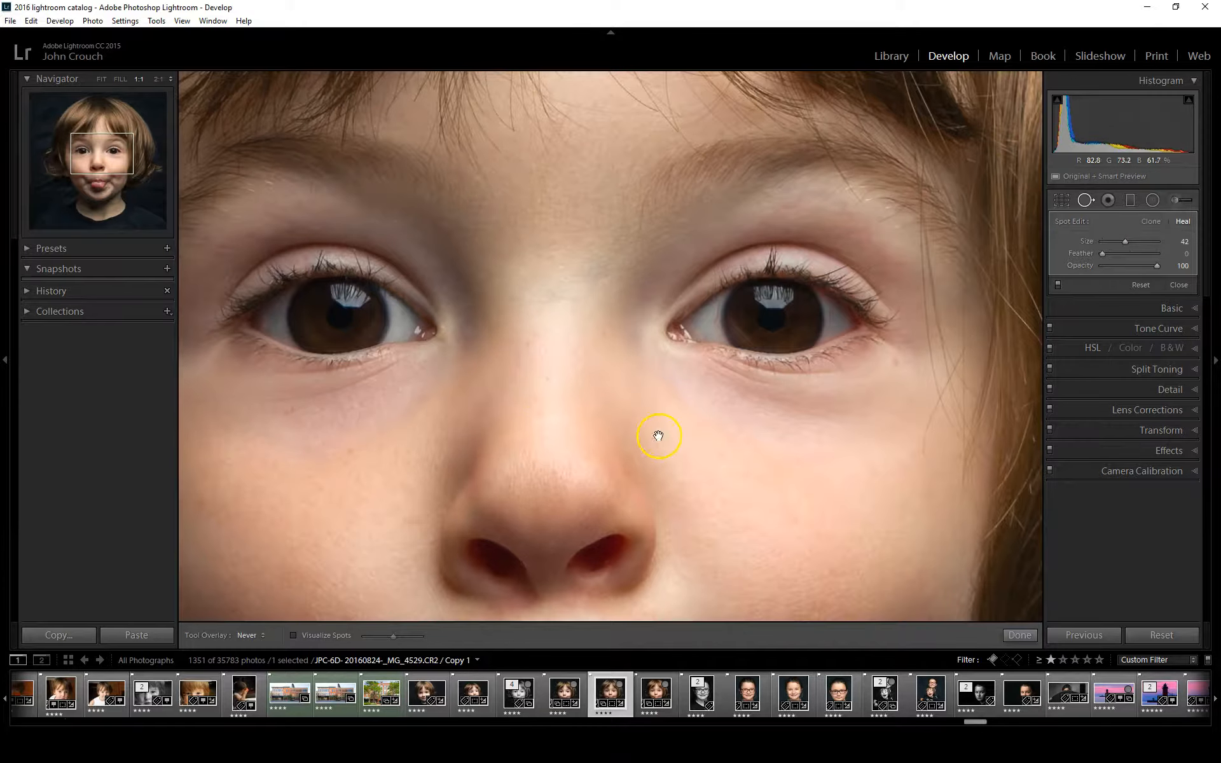
{"action": "left_click_drag", "start_coordinate": [645, 433], "coordinate": [534, 401]}
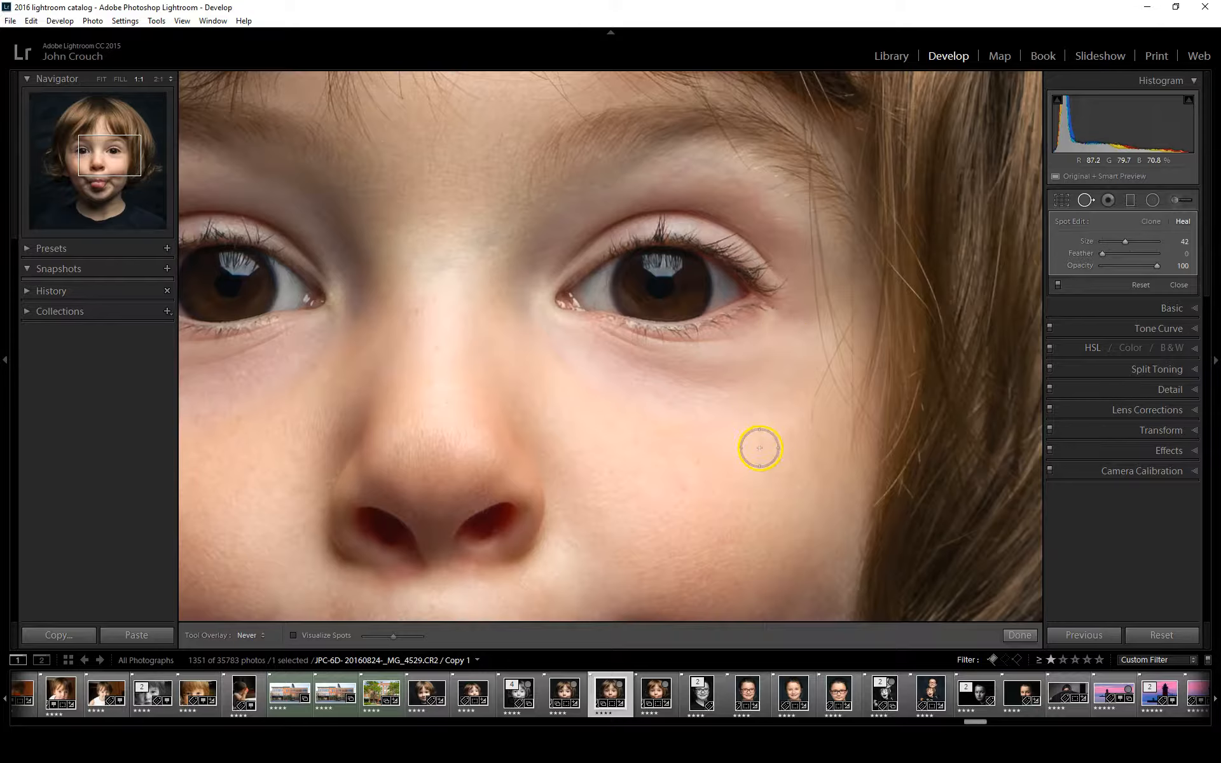
{"action": "key", "text": "h"}
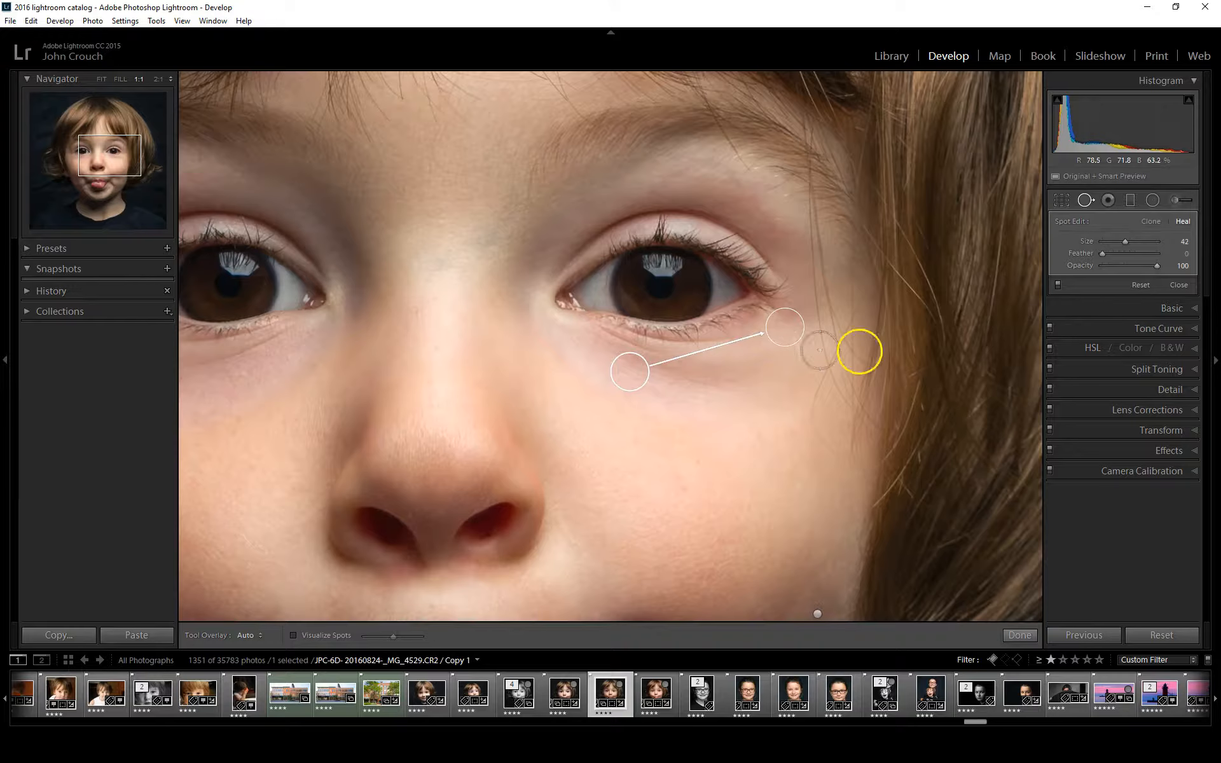
{"action": "left_click", "coordinate": [1178, 285]}
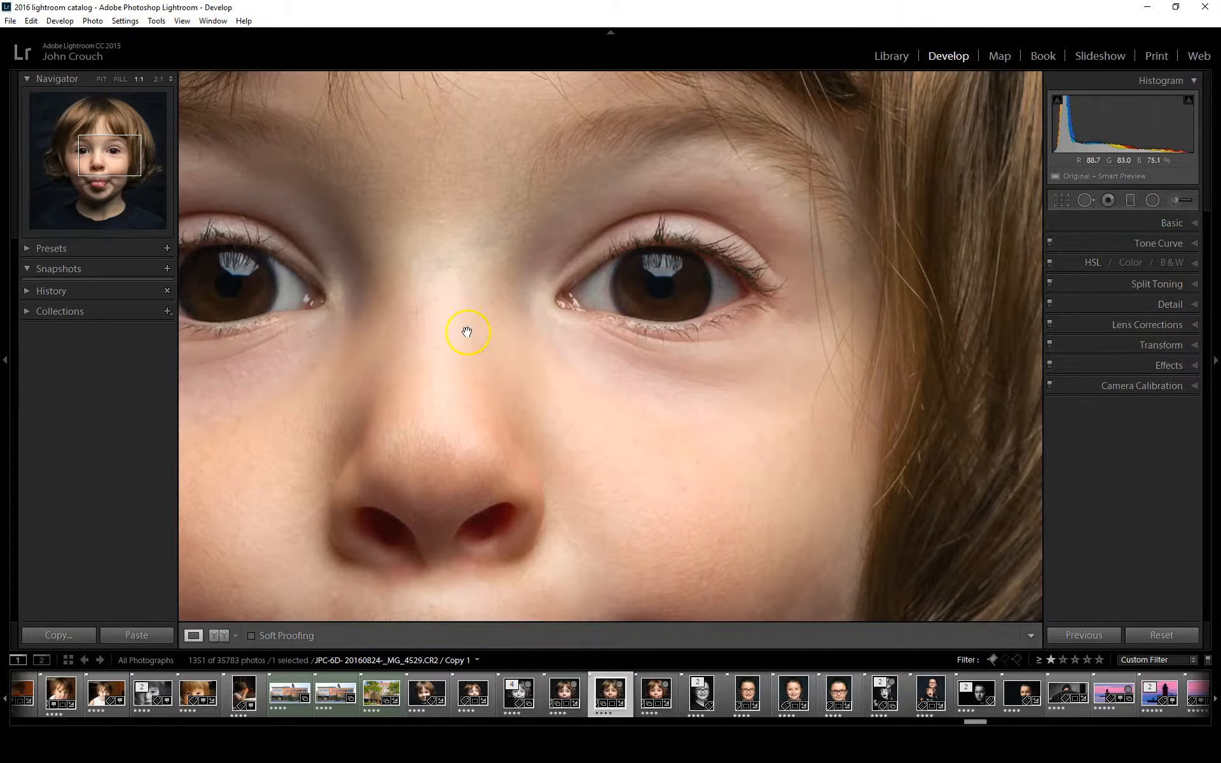
Set up an adjustment brush with the 25 Iris Enhancer effect and Auto Mask on at 1:1 view
{"action": "left_click", "coordinate": [454, 376]}
{"action": "left_click", "coordinate": [509, 379]}
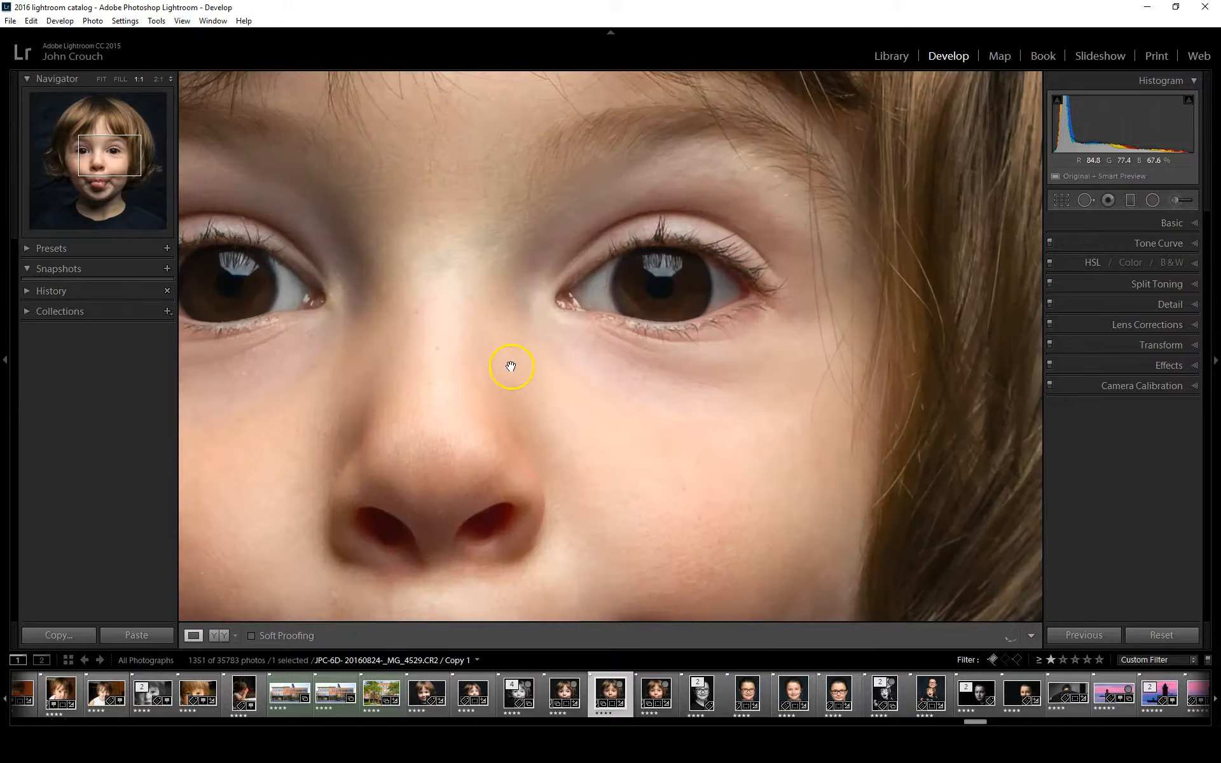
{"action": "key", "text": "z"}
{"action": "key", "text": "z"}
{"action": "key", "text": "z"}
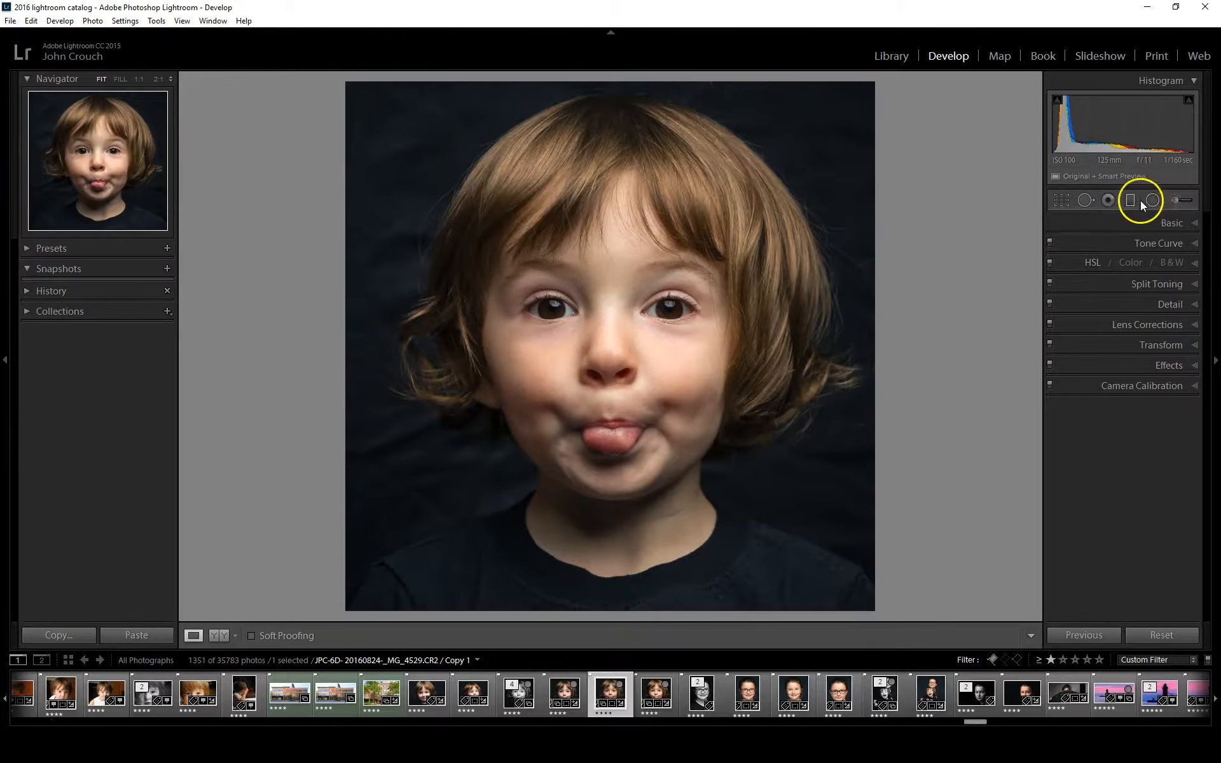
{"action": "left_click", "coordinate": [1177, 199]}
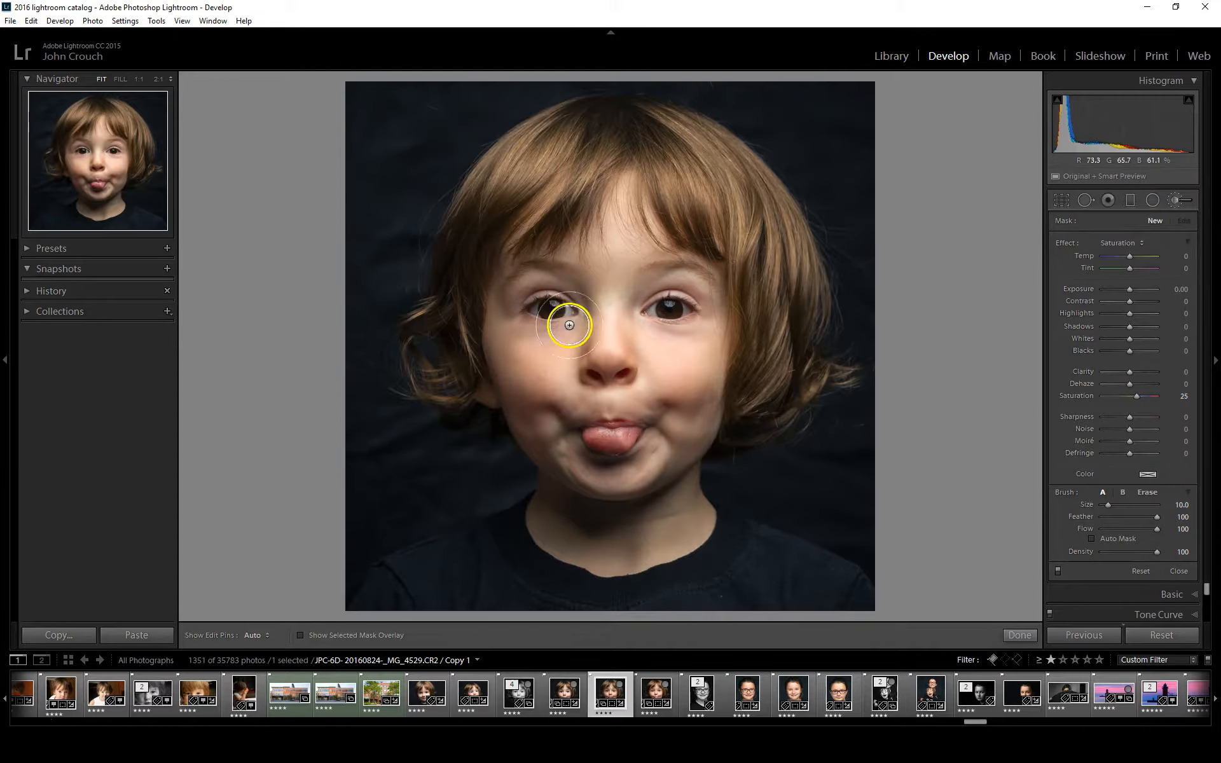
{"action": "left_click", "coordinate": [139, 79]}
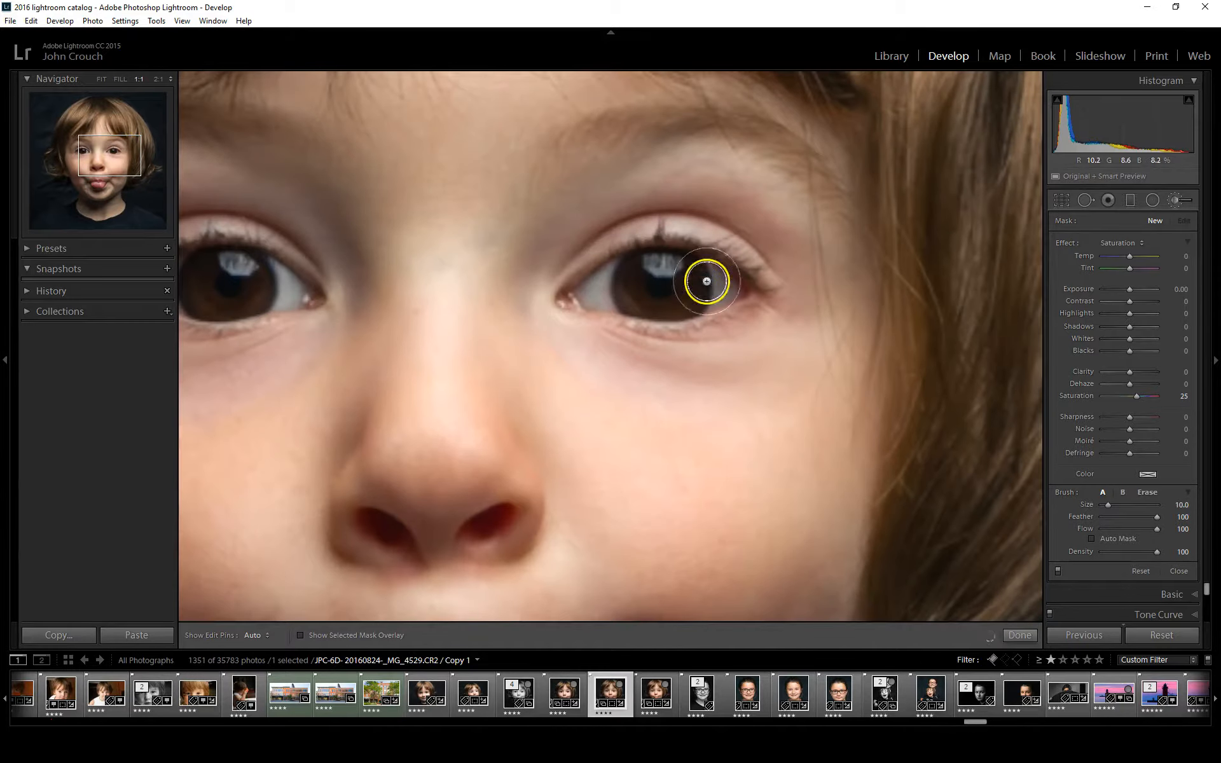
{"action": "left_click", "coordinate": [1116, 243]}
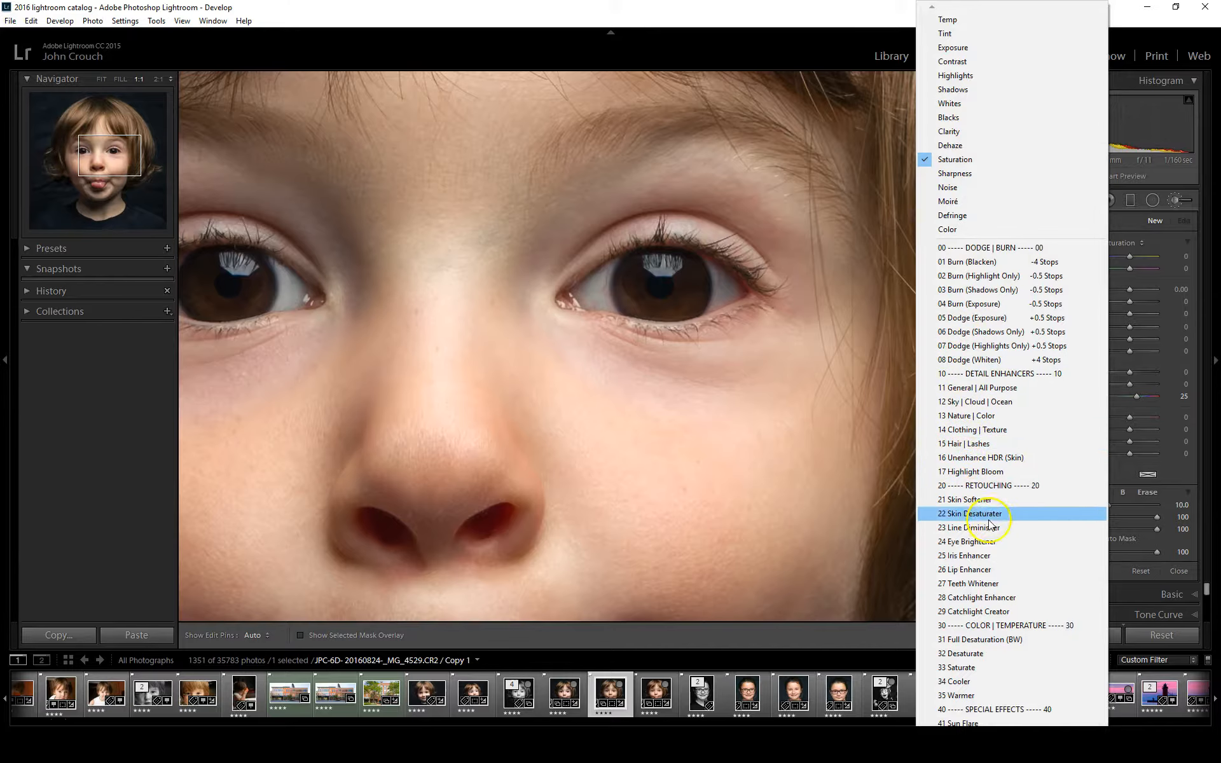
{"action": "left_click", "coordinate": [989, 555]}
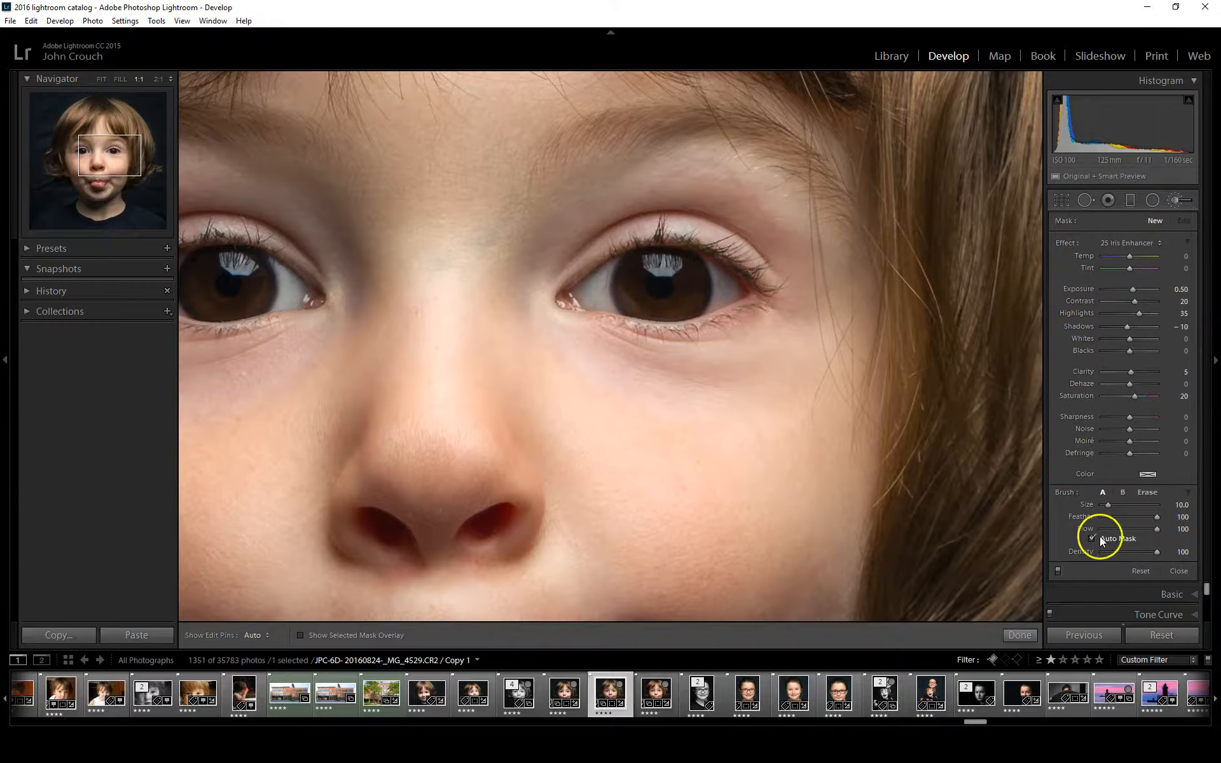
Paint the Iris Enhancer brush over both irises with the edit pins hidden as needed
{"action": "mouse_move", "coordinate": [635, 269]}
{"action": "left_mouse_down"}
{"action": "mouse_move", "coordinate": [629, 297]}
{"action": "mouse_move", "coordinate": [651, 305]}
{"action": "mouse_move", "coordinate": [687, 287]}
{"action": "mouse_move", "coordinate": [687, 273]}
{"action": "mouse_move", "coordinate": [639, 276]}
{"action": "left_mouse_up"}
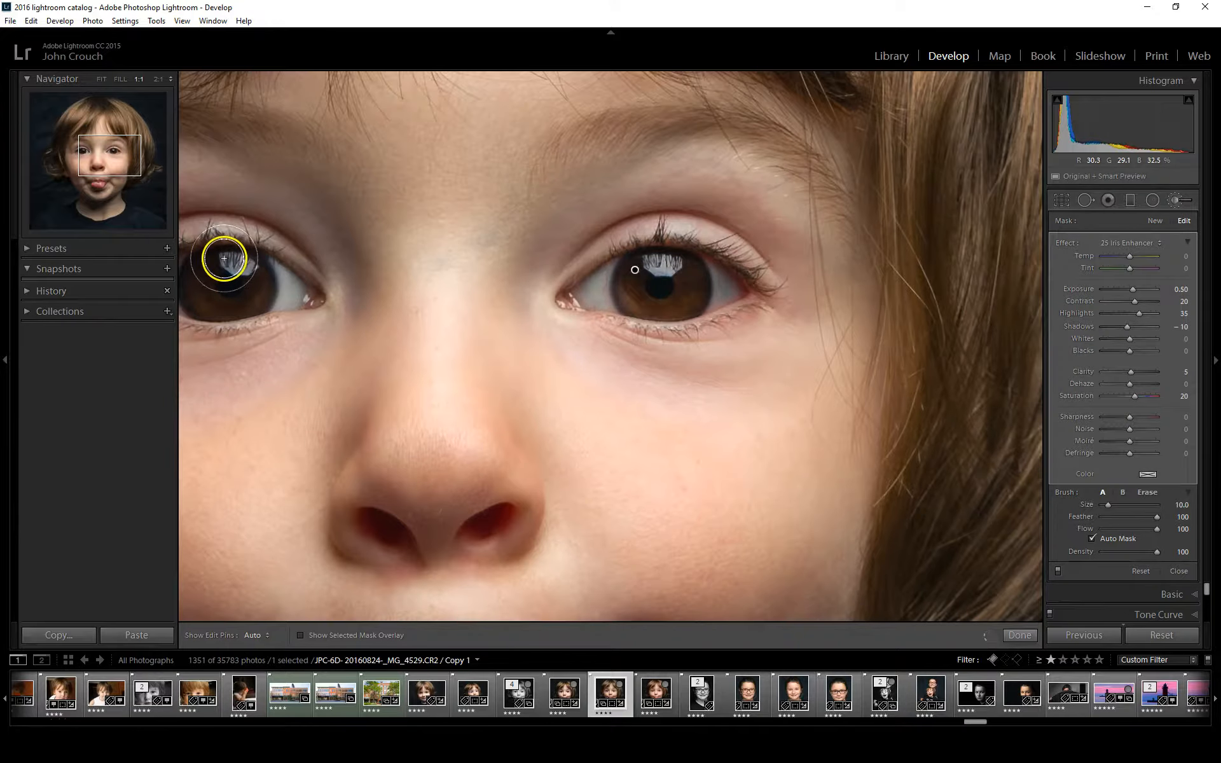
{"action": "key", "text": "h"}
{"action": "mouse_move", "coordinate": [242, 301]}
{"action": "left_mouse_down"}
{"action": "mouse_move", "coordinate": [253, 281]}
{"action": "mouse_move", "coordinate": [240, 264]}
{"action": "left_mouse_up"}
{"action": "key", "text": "h"}
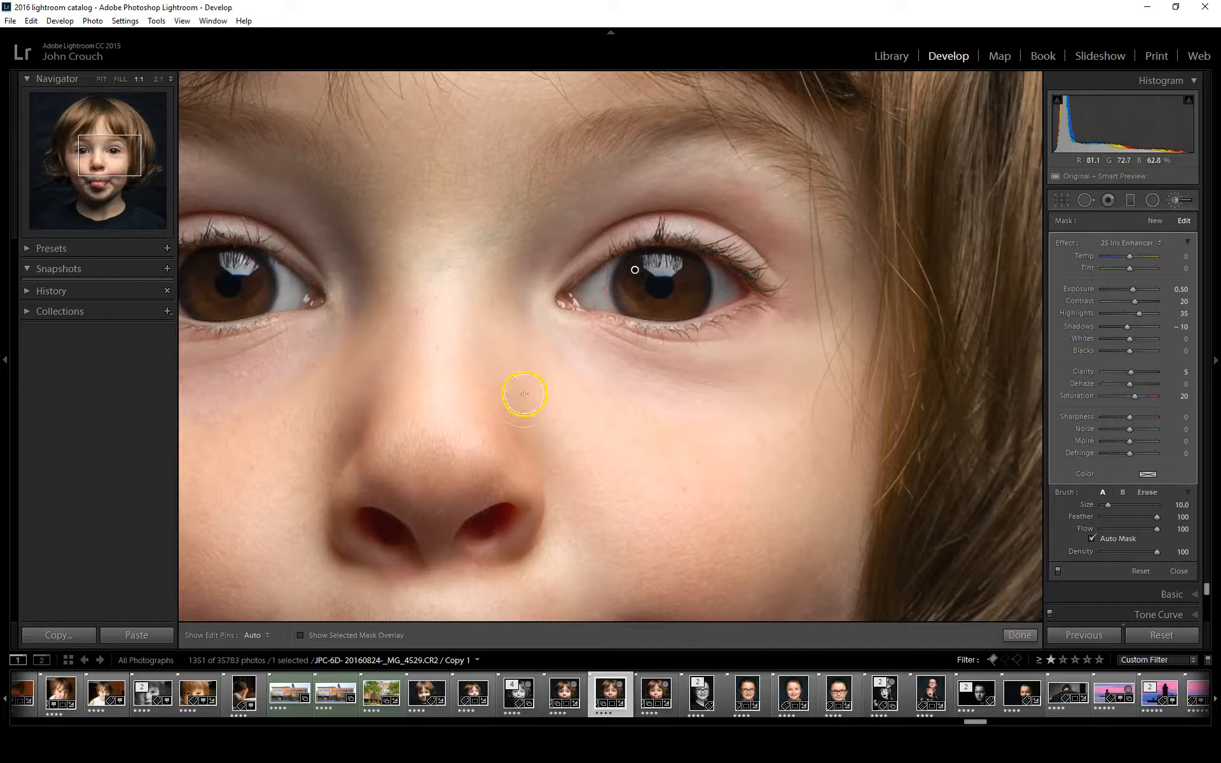
{"action": "left_click_drag", "start_coordinate": [109, 169], "coordinate": [98, 170]}
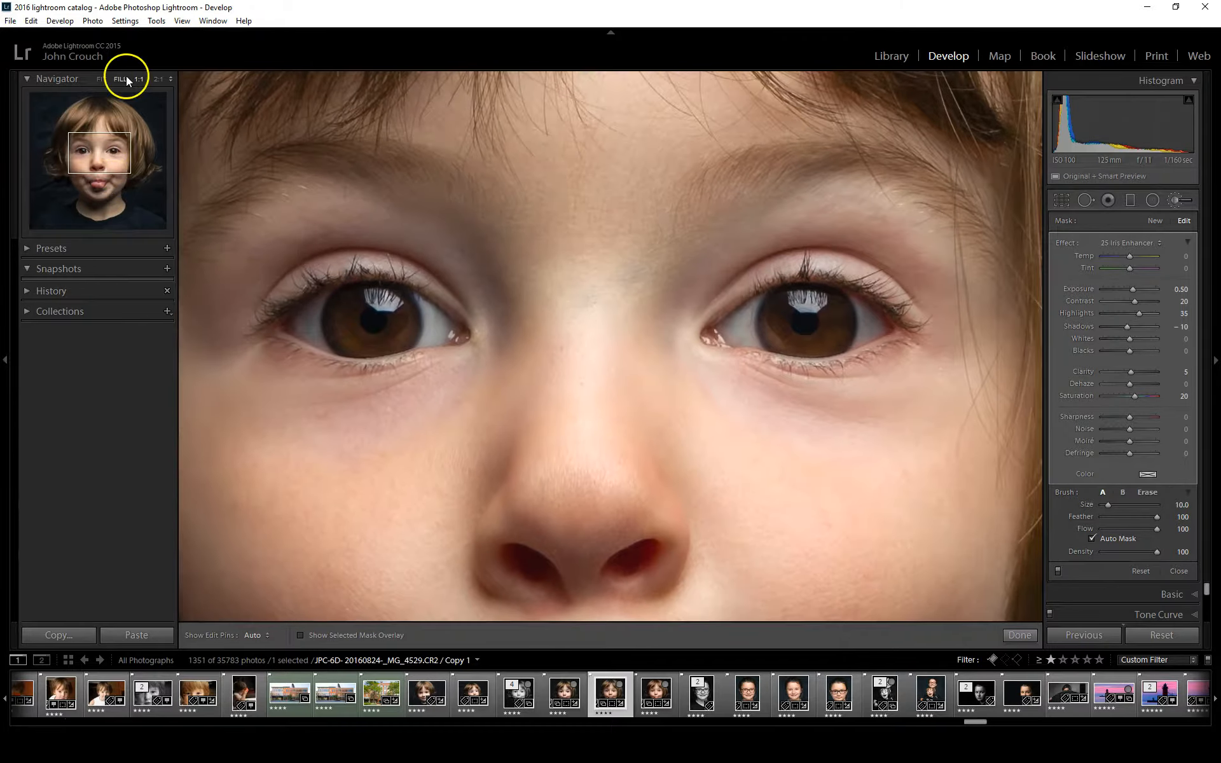
Tune the iris brush mask to exposure 0.38, highlights 43 and whites 5 at full-portrait view
{"action": "left_click", "coordinate": [101, 78]}
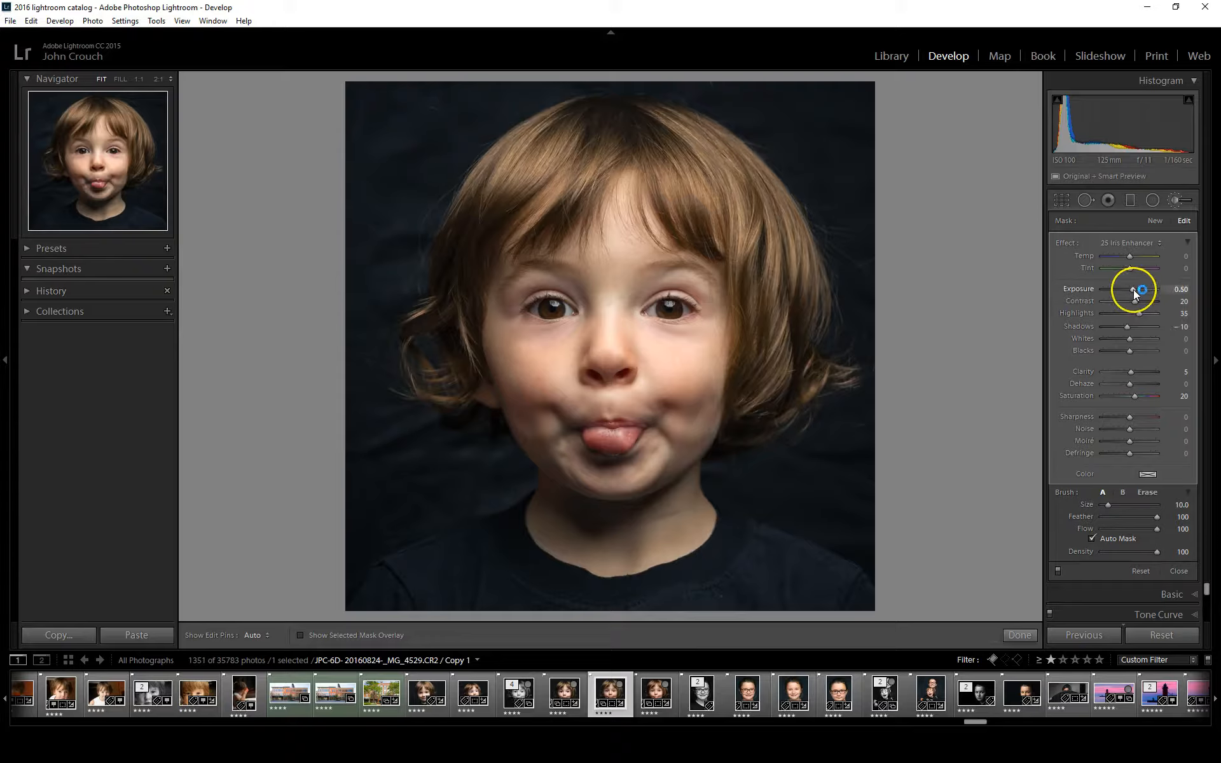
{"action": "left_click_drag", "start_coordinate": [1133, 289], "coordinate": [1140, 290]}
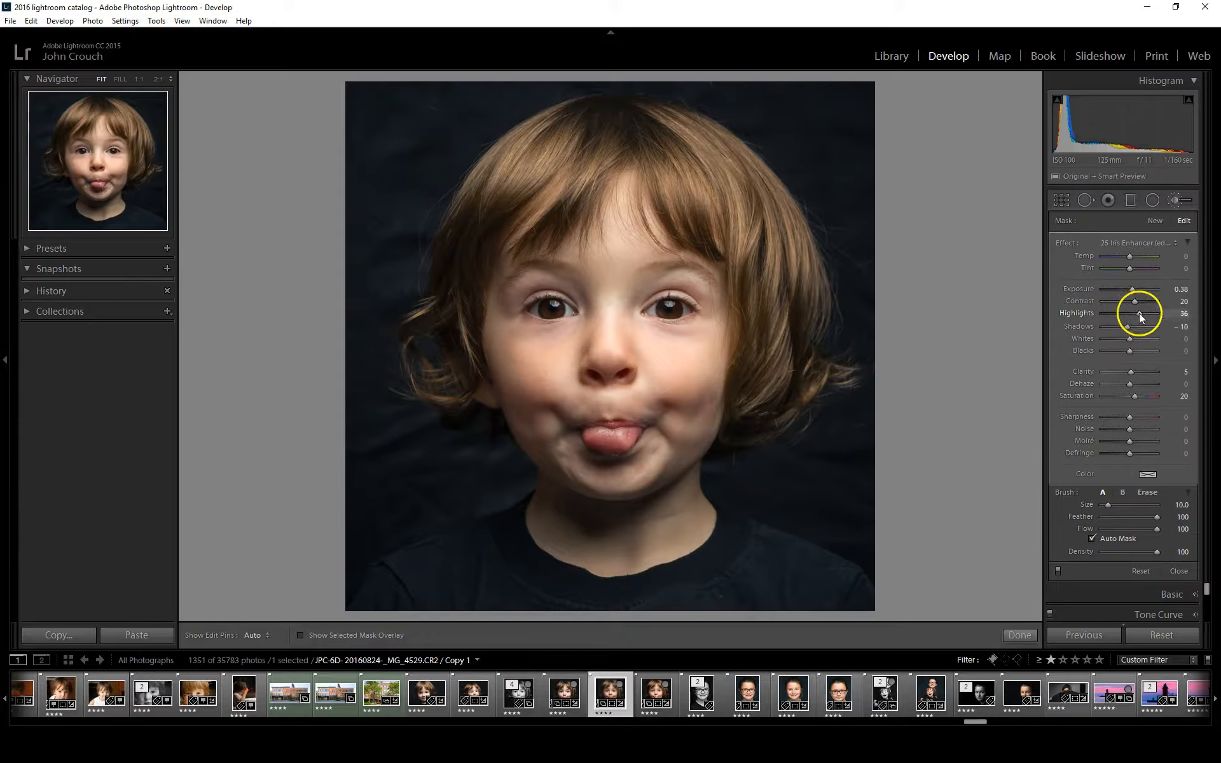
{"action": "left_click_drag", "start_coordinate": [1150, 315], "coordinate": [1138, 317]}
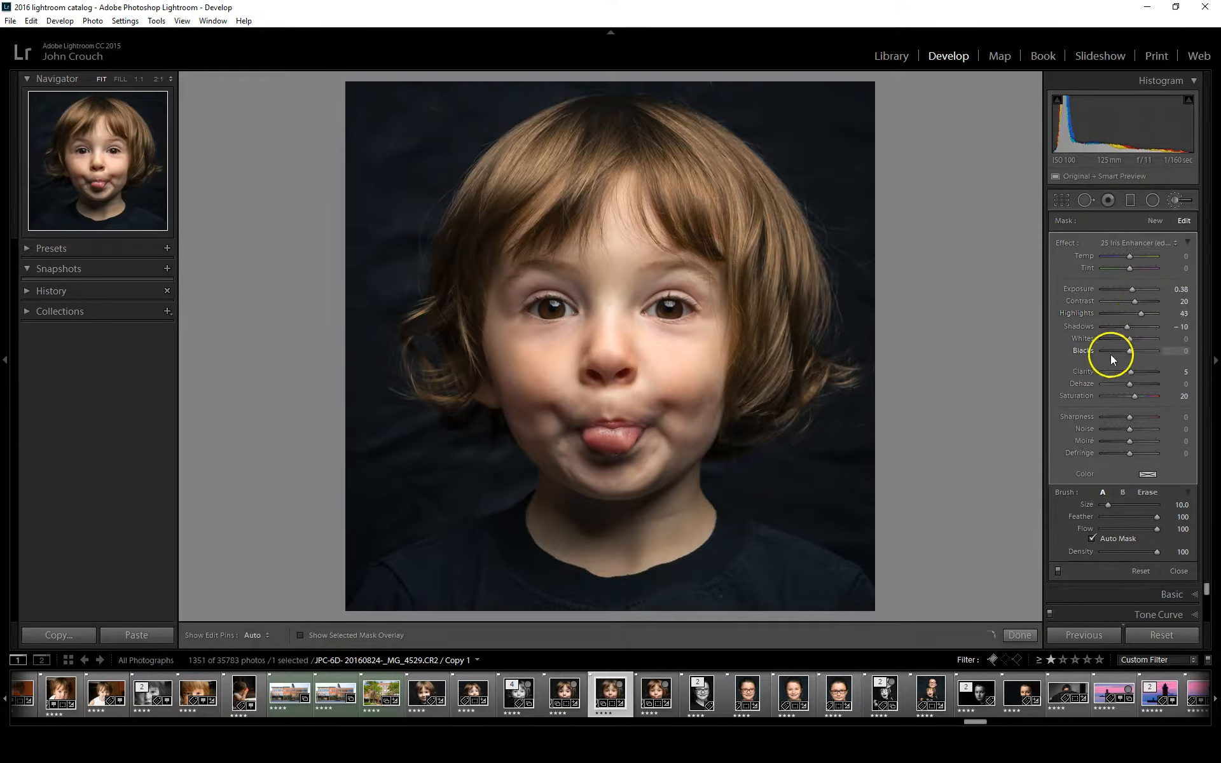
{"action": "left_click_drag", "start_coordinate": [1131, 338], "coordinate": [1133, 338]}
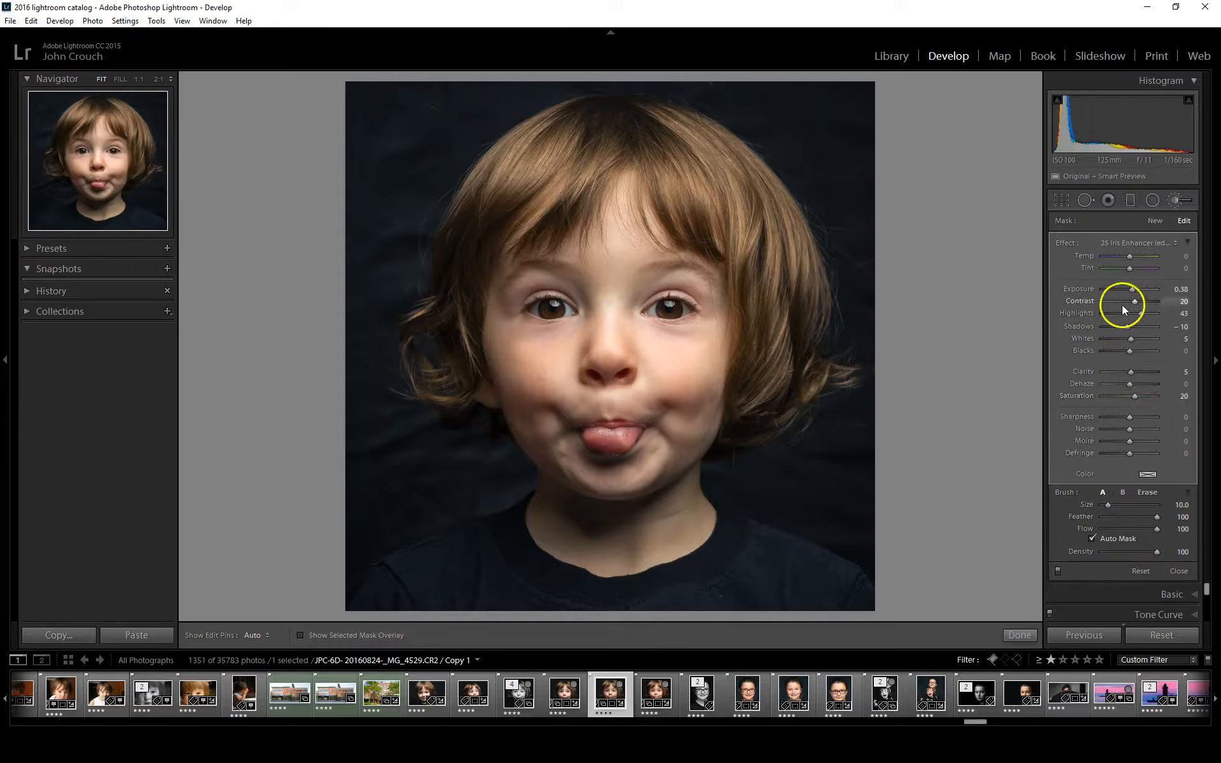
Paint a new 0.95 exposure brush mask without Auto Mask along the shadowed lower cheeks and jaw
{"action": "left_click", "coordinate": [1155, 221]}
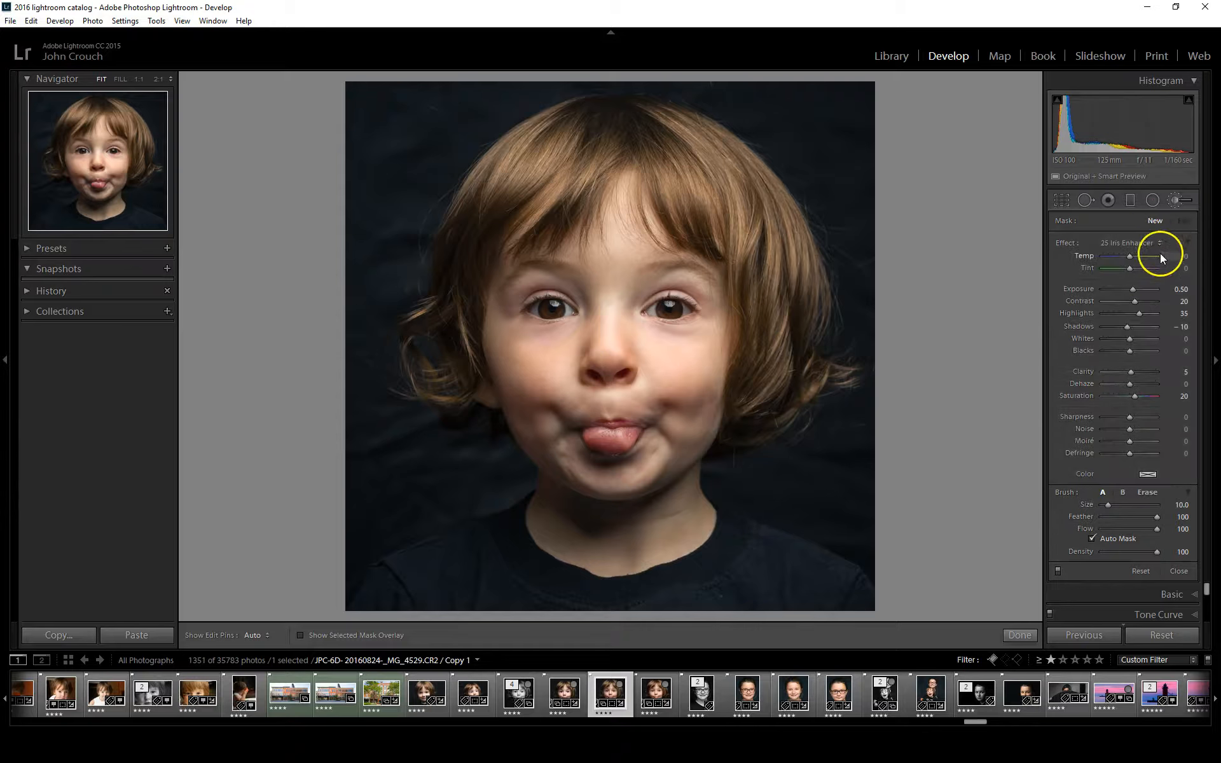
{"action": "left_click", "coordinate": [1126, 240]}
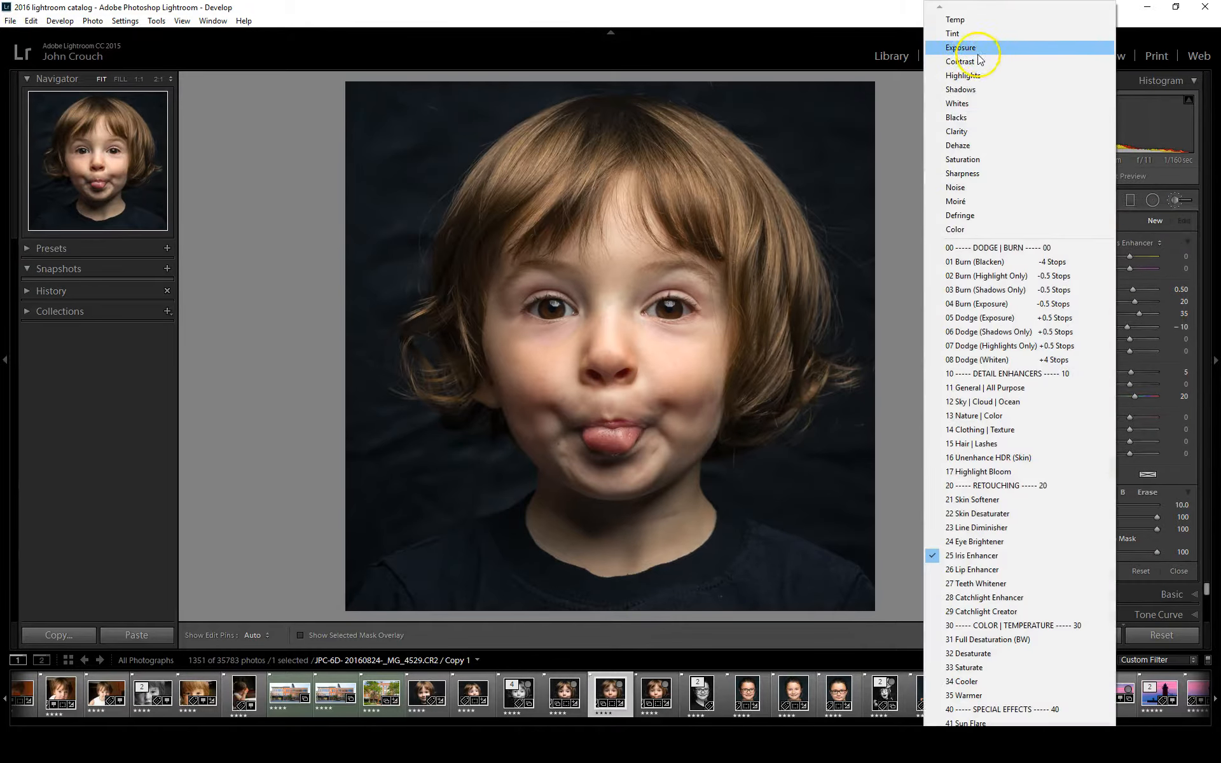
{"action": "left_click", "coordinate": [976, 54]}
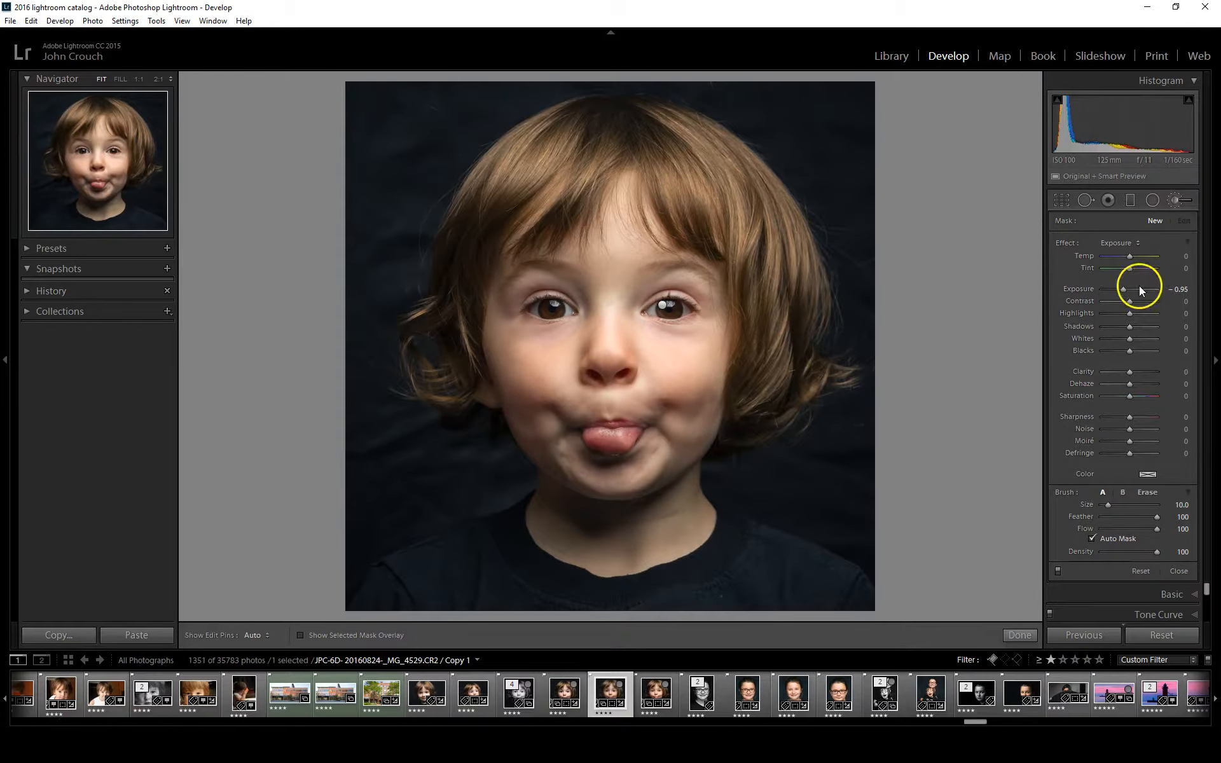
{"action": "left_click_drag", "start_coordinate": [1132, 288], "coordinate": [1137, 290]}
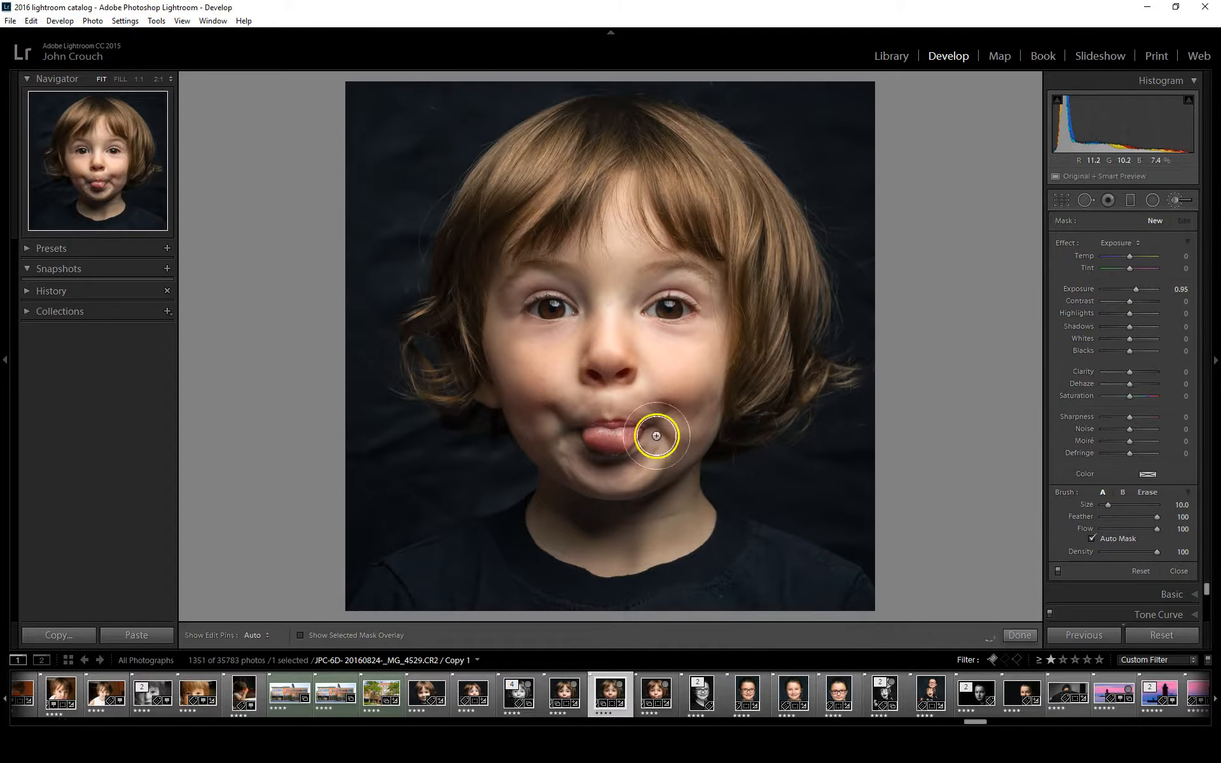
{"action": "left_click", "coordinate": [1093, 540]}
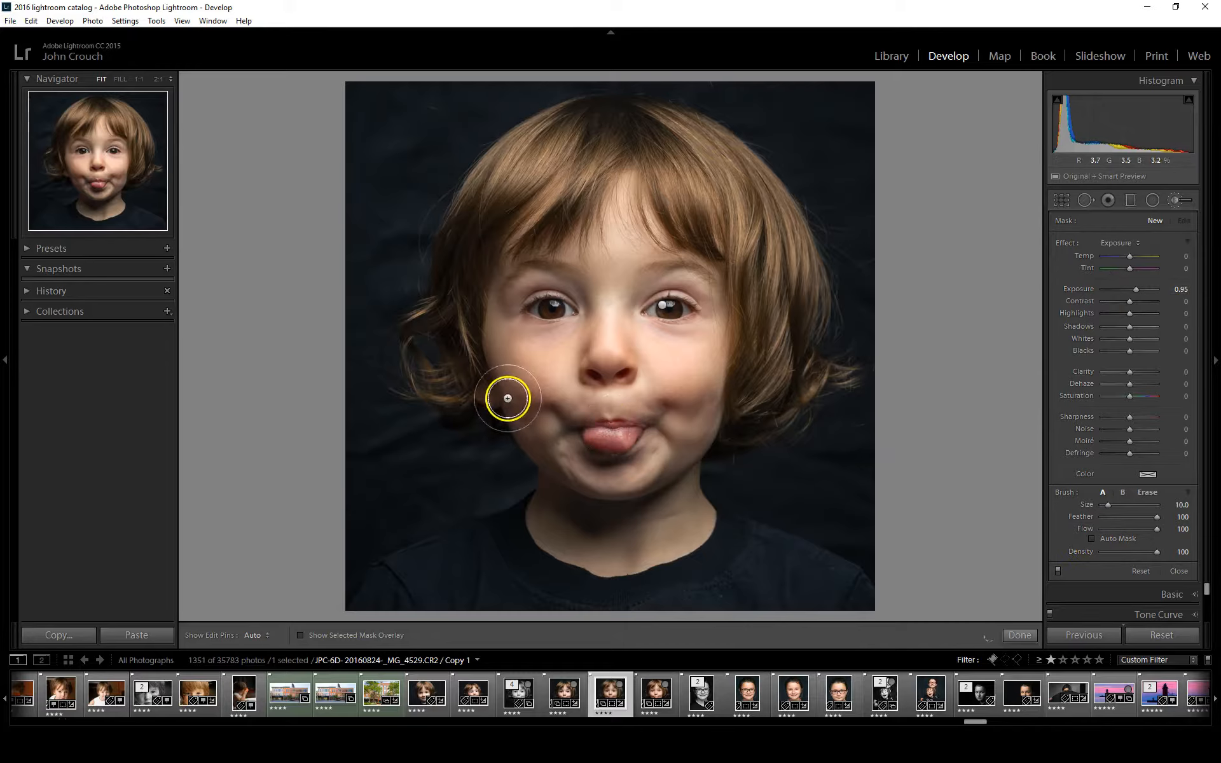
{"action": "left_click_drag", "start_coordinate": [524, 402], "coordinate": [567, 474]}
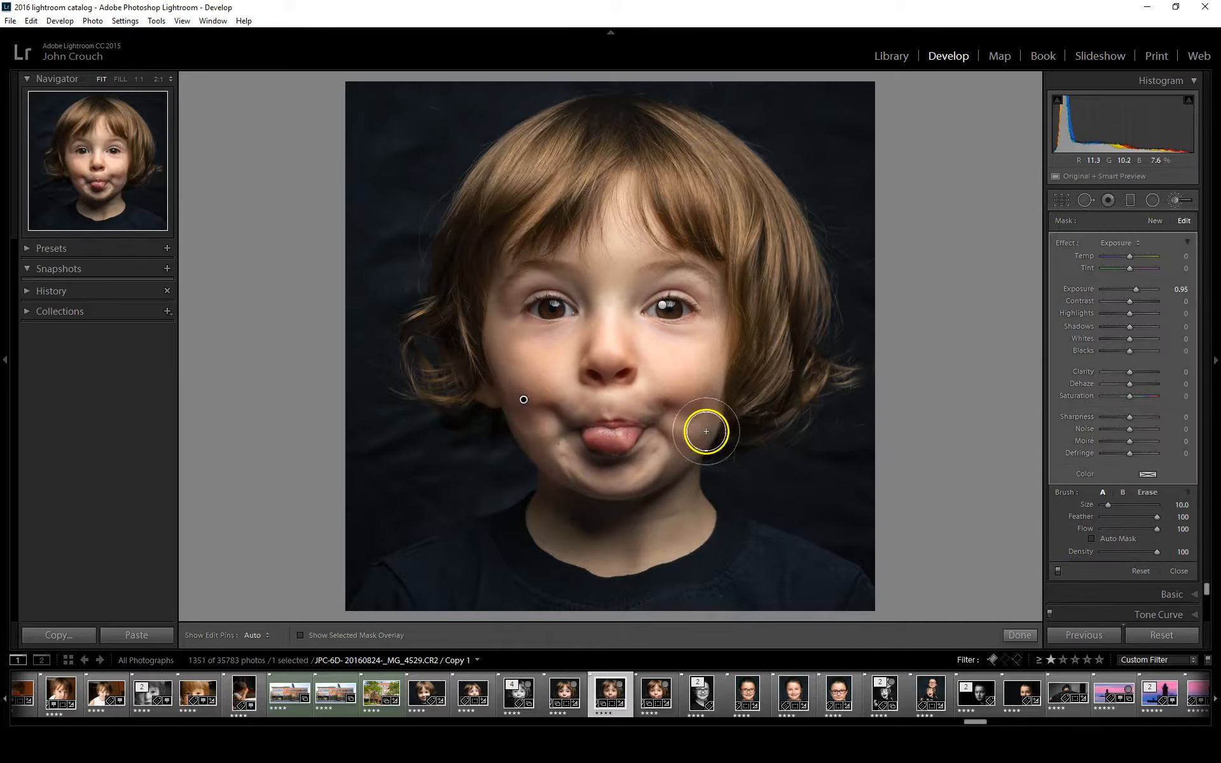
{"action": "left_click_drag", "start_coordinate": [701, 418], "coordinate": [644, 483]}
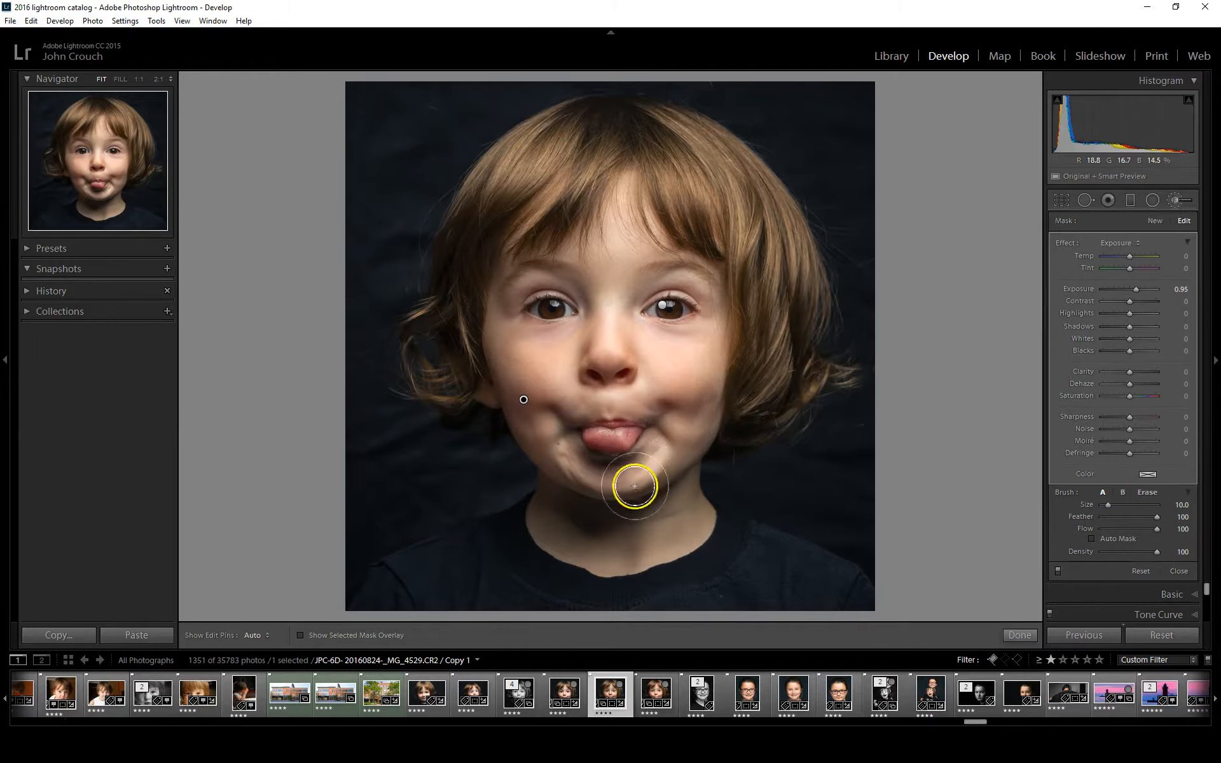
Set the cheek and jaw brush mask to exposure 0.29, contrast -29 and highlights 10
{"action": "mouse_move", "coordinate": [1135, 288]}
{"action": "left_mouse_down"}
{"action": "mouse_move", "coordinate": [1150, 289]}
{"action": "mouse_move", "coordinate": [1132, 289]}
{"action": "left_mouse_up"}
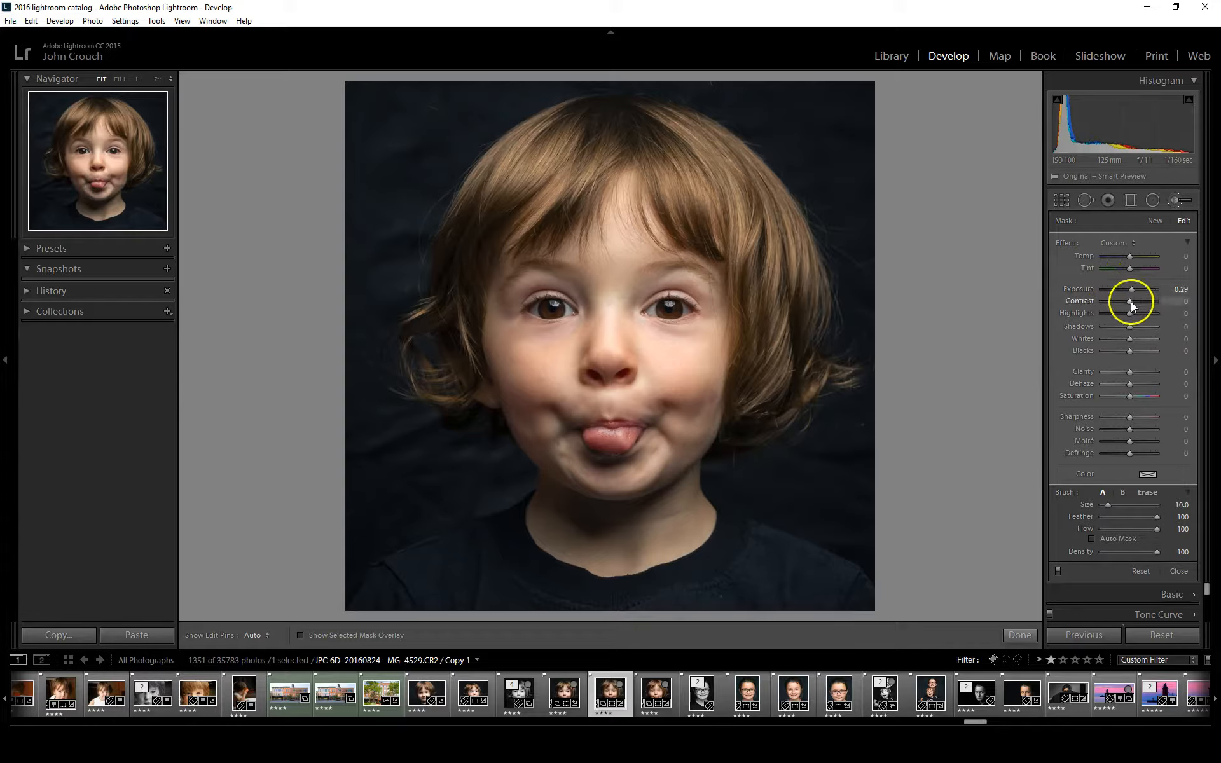
{"action": "left_click_drag", "start_coordinate": [1131, 300], "coordinate": [1124, 300]}
{"action": "left_click_drag", "start_coordinate": [1138, 313], "coordinate": [1133, 313]}
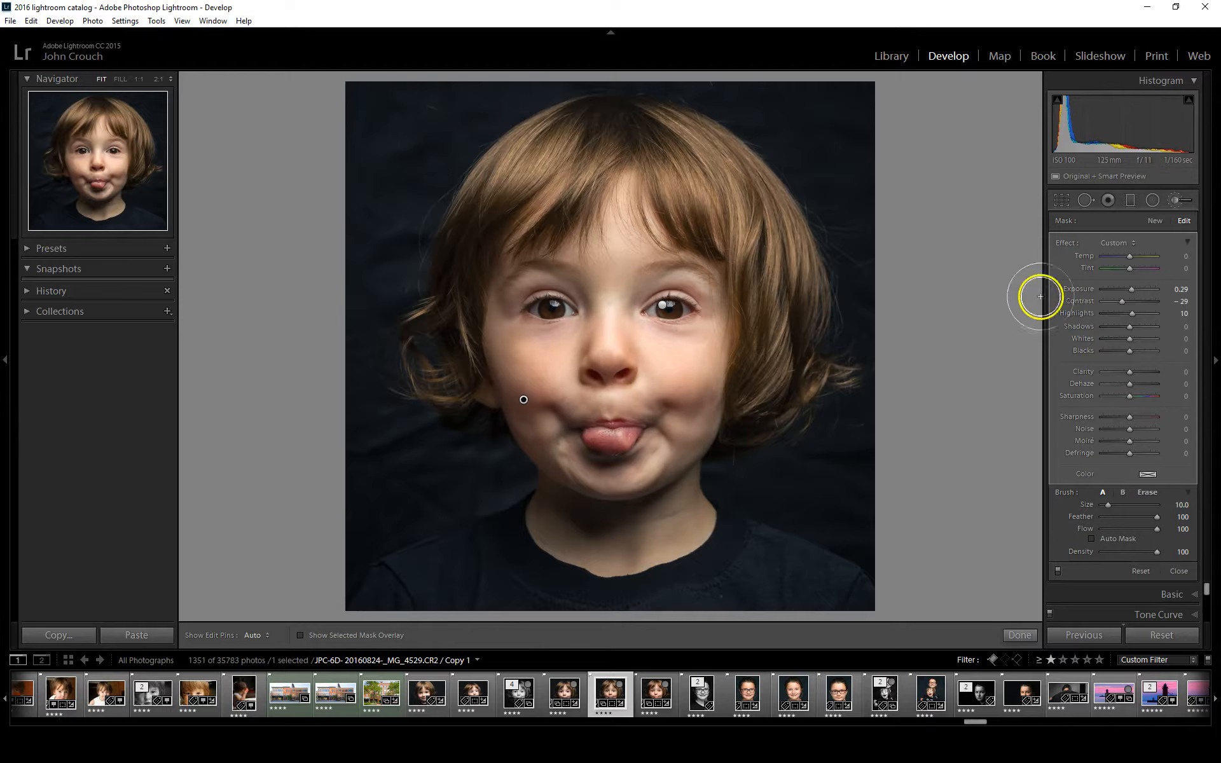
Paint a new brush mask with exposure 2.10 over the skin under both eyes at 1:1 view
{"action": "left_click", "coordinate": [1155, 221]}
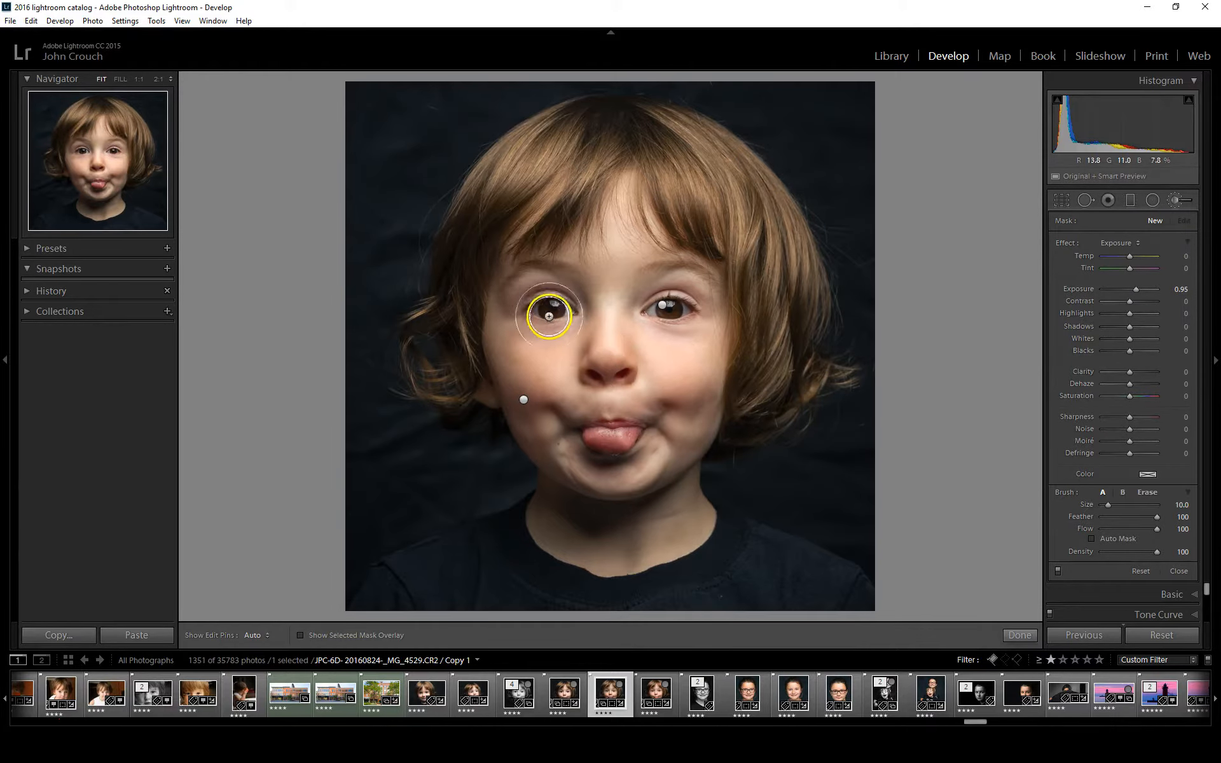
{"action": "left_click", "coordinate": [139, 79]}
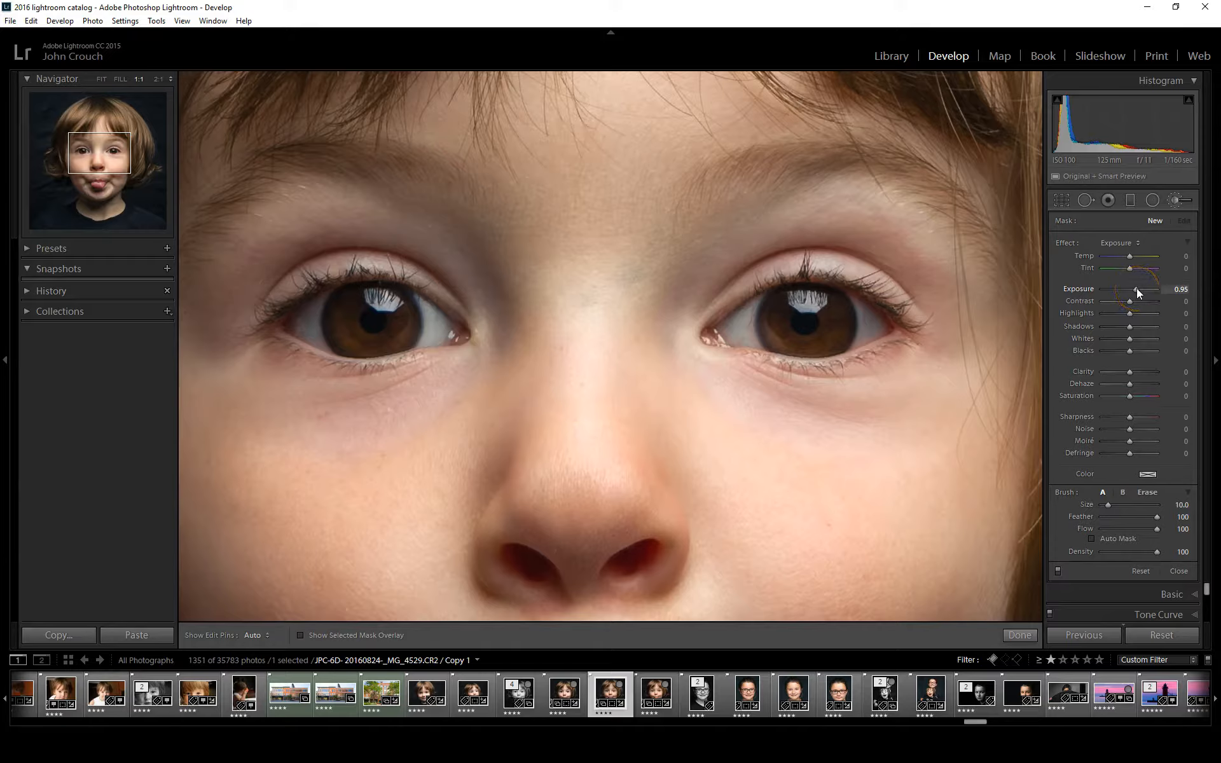
{"action": "left_click_drag", "start_coordinate": [1147, 291], "coordinate": [1145, 290]}
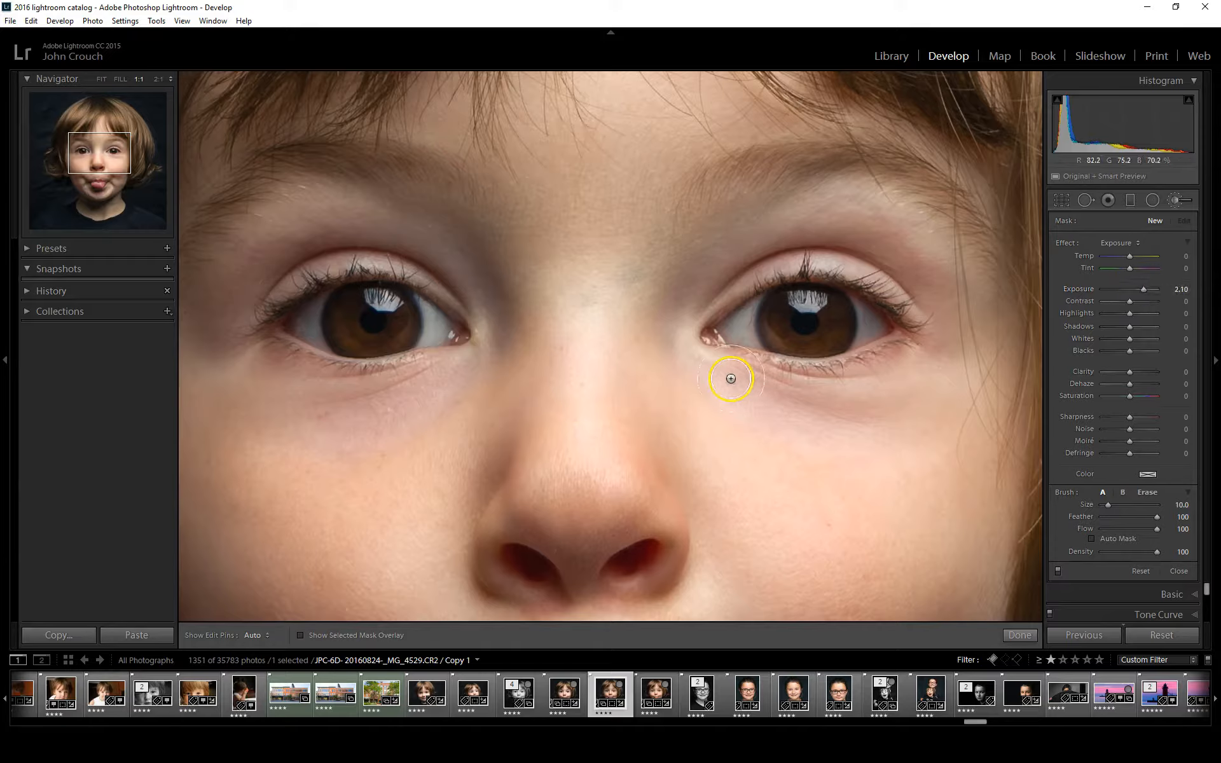
{"action": "mouse_move", "coordinate": [729, 375]}
{"action": "left_mouse_down"}
{"action": "mouse_move", "coordinate": [824, 396]}
{"action": "mouse_move", "coordinate": [891, 386]}
{"action": "mouse_move", "coordinate": [868, 415]}
{"action": "mouse_move", "coordinate": [785, 436]}
{"action": "mouse_move", "coordinate": [714, 384]}
{"action": "left_mouse_up"}
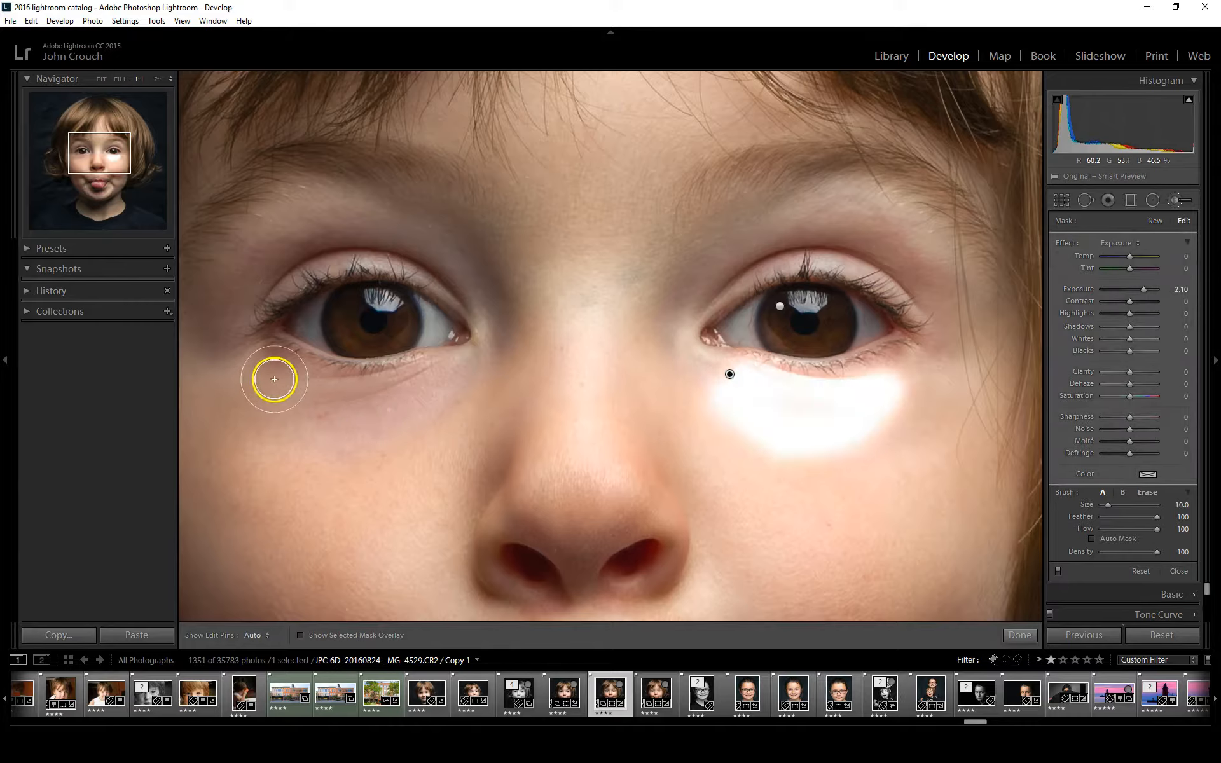
{"action": "mouse_move", "coordinate": [275, 379]}
{"action": "left_mouse_down"}
{"action": "mouse_move", "coordinate": [327, 396]}
{"action": "mouse_move", "coordinate": [439, 377]}
{"action": "mouse_move", "coordinate": [357, 420]}
{"action": "mouse_move", "coordinate": [280, 420]}
{"action": "mouse_move", "coordinate": [360, 437]}
{"action": "mouse_move", "coordinate": [443, 380]}
{"action": "left_mouse_up"}
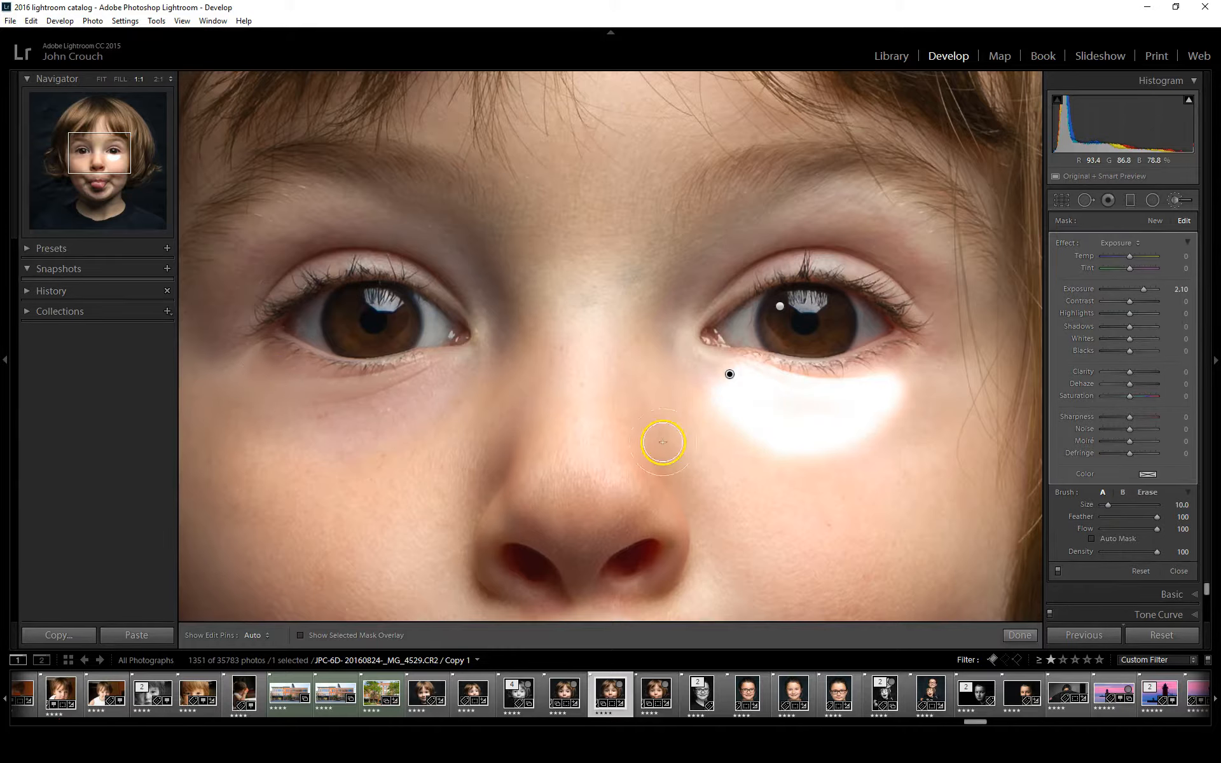
{"action": "mouse_move", "coordinate": [295, 409]}
{"action": "left_mouse_down"}
{"action": "mouse_move", "coordinate": [339, 439]}
{"action": "mouse_move", "coordinate": [301, 426]}
{"action": "left_mouse_up"}
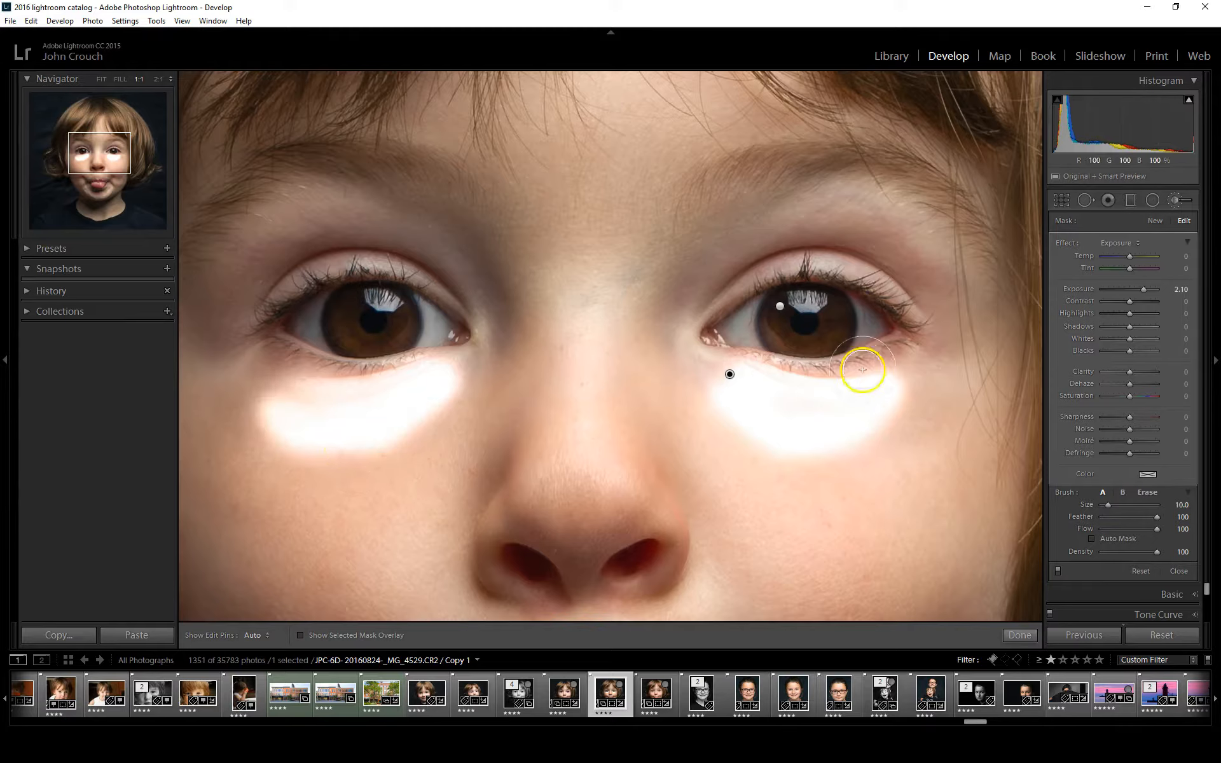
Set the under-eye brush mask to exposure 0.00, temp 12, tint -12, saturation -21 and clarity -17, and finish the brush adjustments
{"action": "left_click_drag", "start_coordinate": [1144, 289], "coordinate": [1127, 290]}
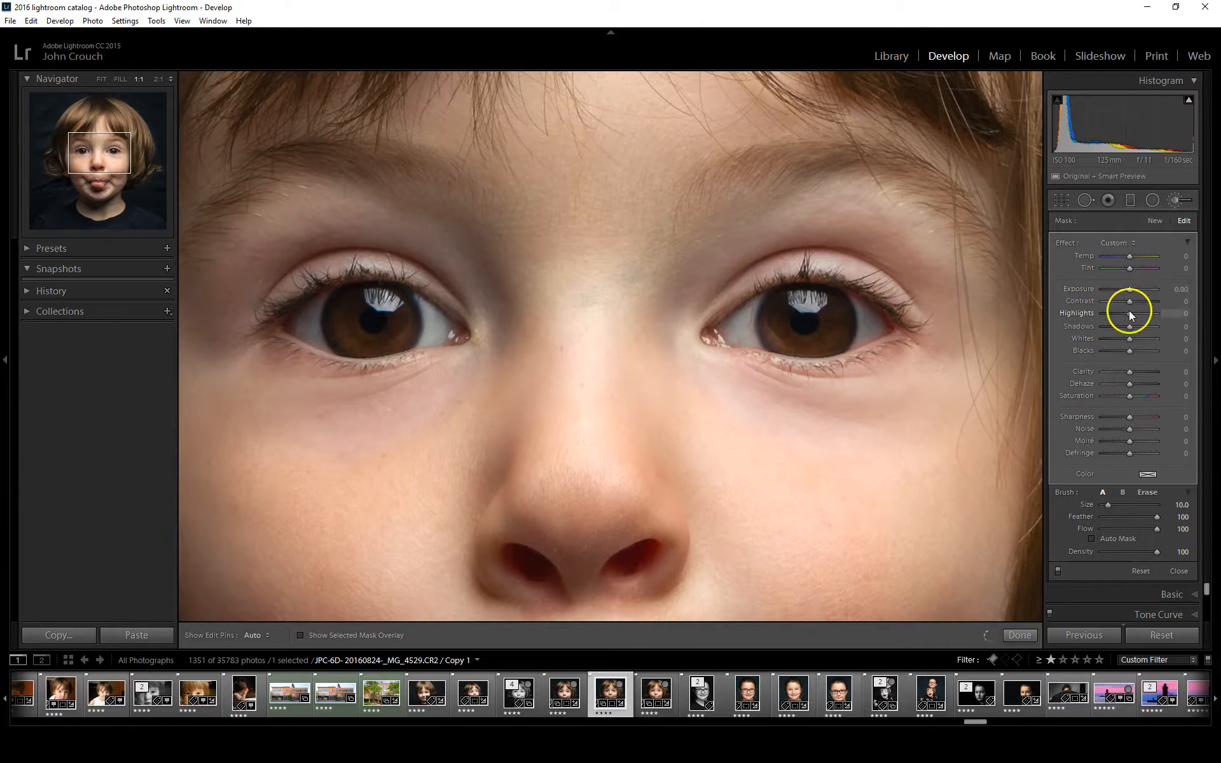
{"action": "left_click_drag", "start_coordinate": [1131, 396], "coordinate": [1122, 393]}
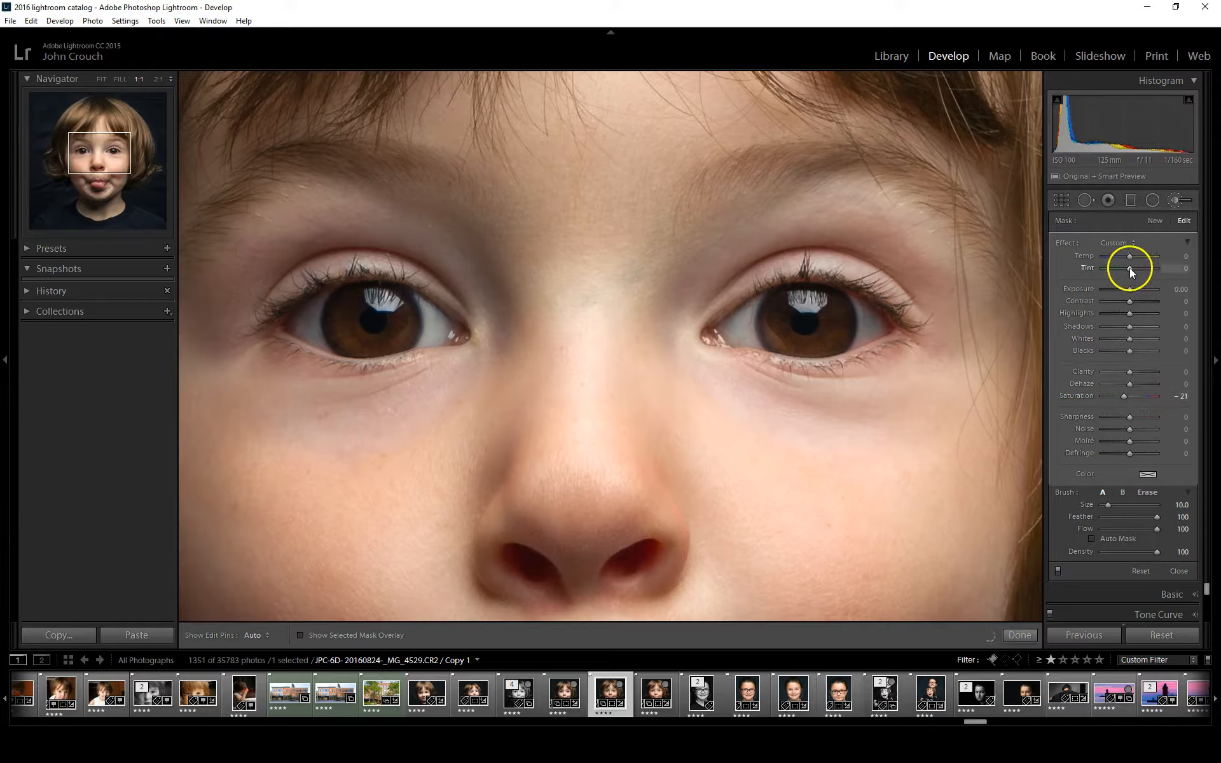
{"action": "left_click_drag", "start_coordinate": [1131, 268], "coordinate": [1140, 258]}
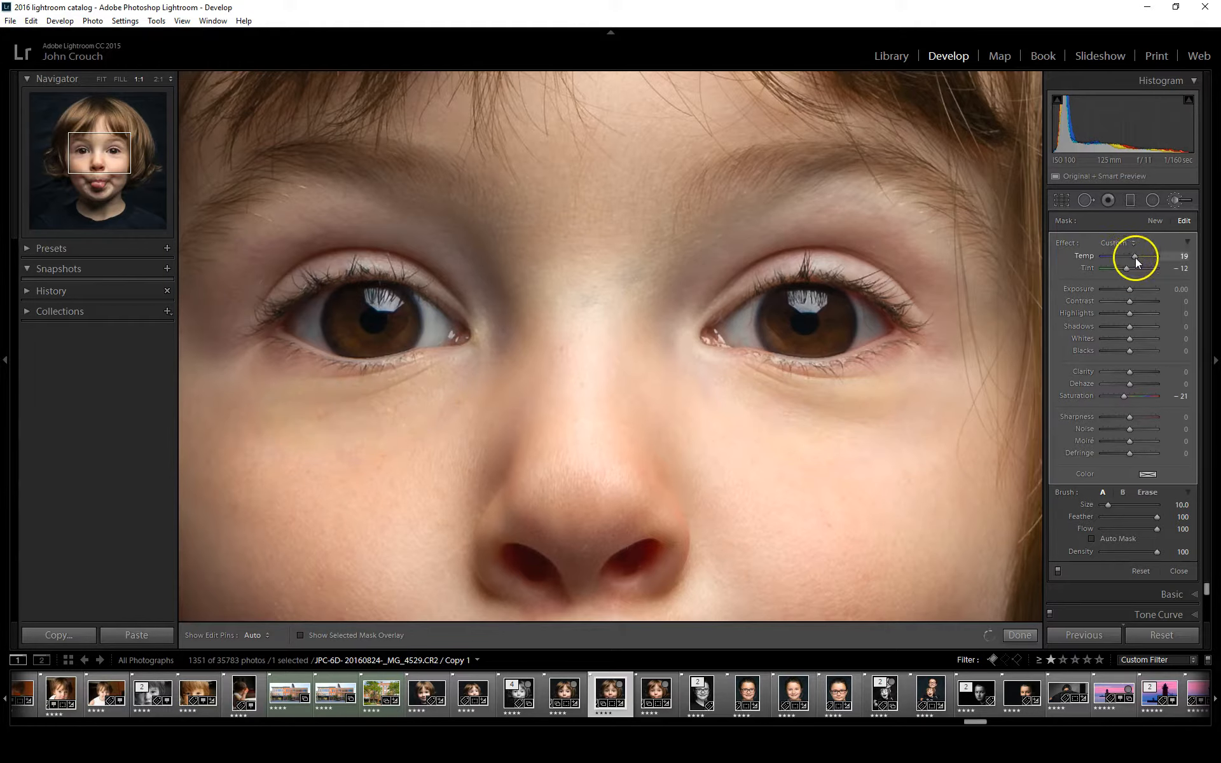
{"action": "left_click_drag", "start_coordinate": [1136, 263], "coordinate": [1135, 262]}
{"action": "left_click", "coordinate": [104, 79]}
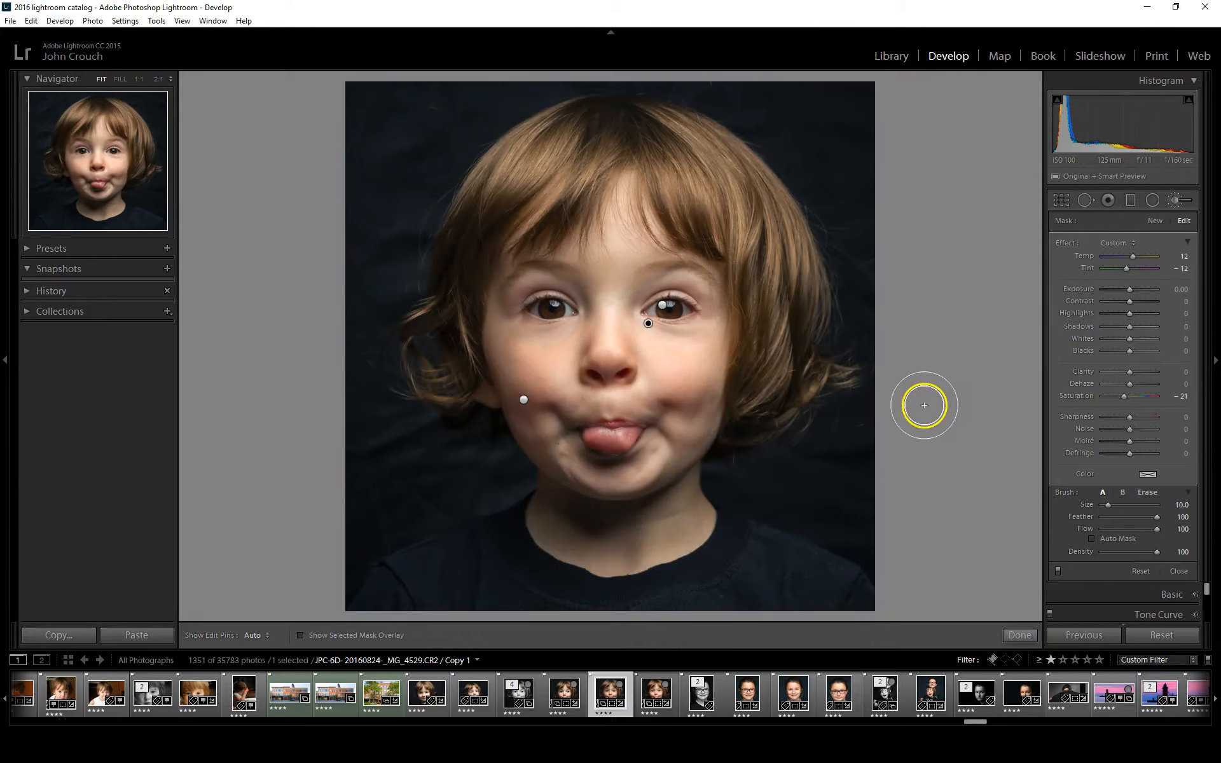
{"action": "mouse_move", "coordinate": [1123, 371]}
{"action": "left_mouse_down"}
{"action": "mouse_move", "coordinate": [1144, 372]}
{"action": "mouse_move", "coordinate": [1124, 375]}
{"action": "left_mouse_up"}
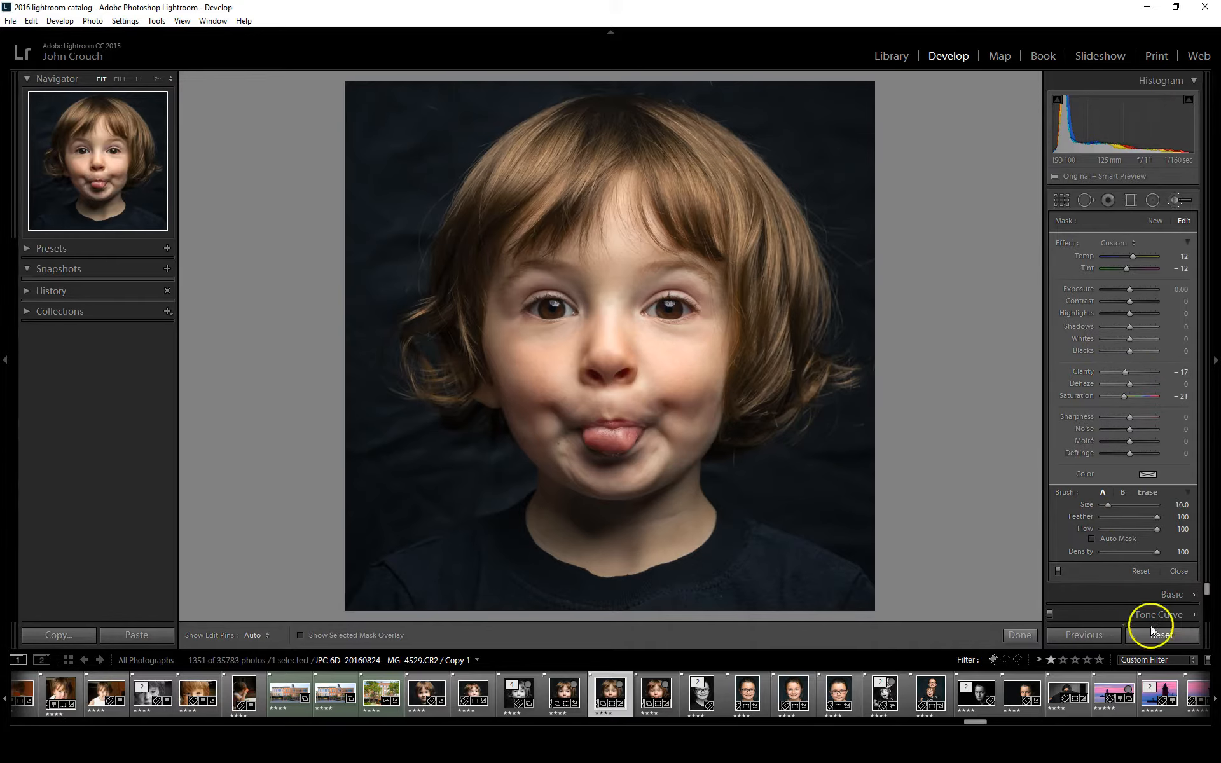
{"action": "left_click", "coordinate": [1179, 571]}
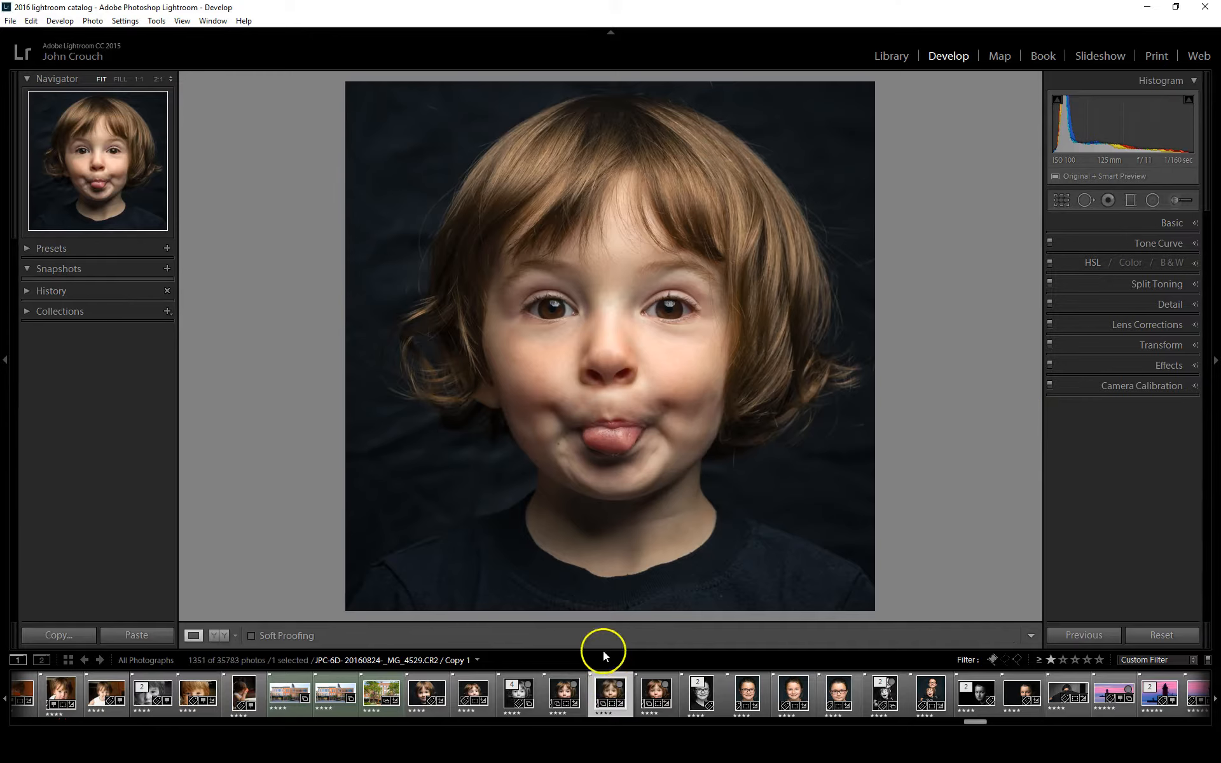
Create a virtual copy of the edited portrait and convert the copy to black and white
{"action": "right_click", "coordinate": [607, 685]}
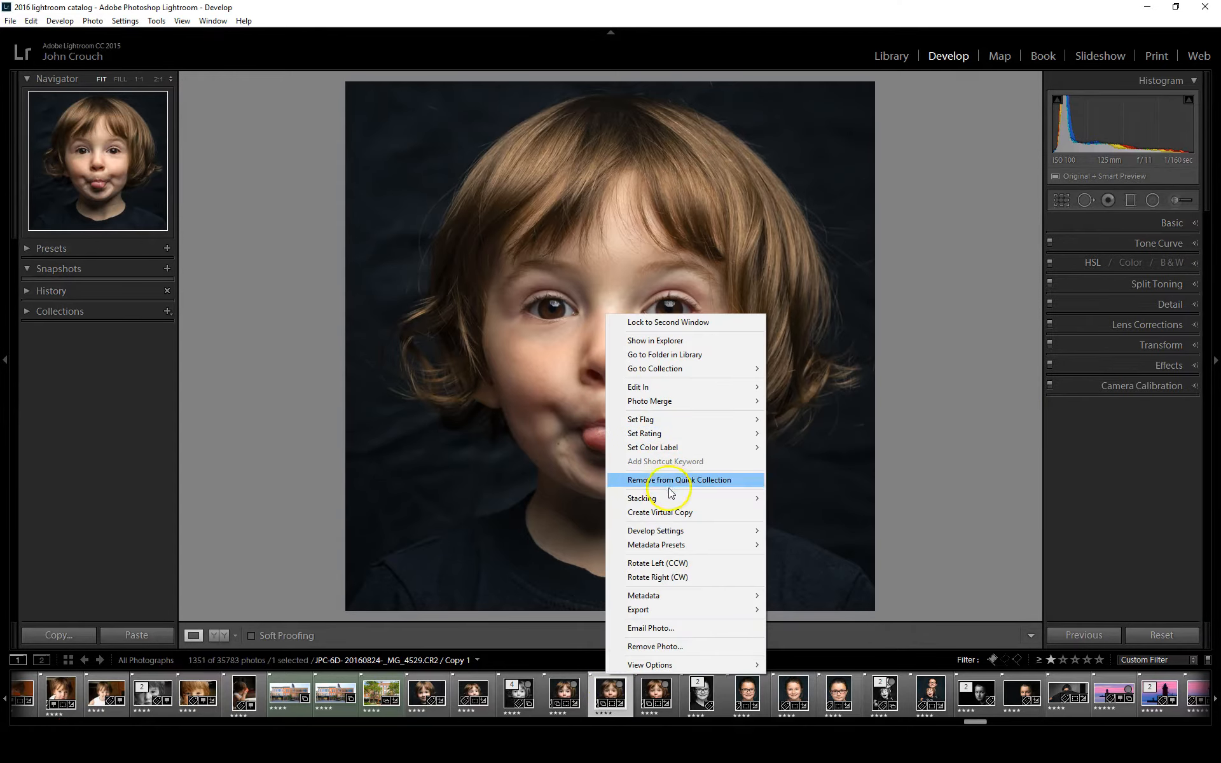
{"action": "left_click", "coordinate": [675, 512]}
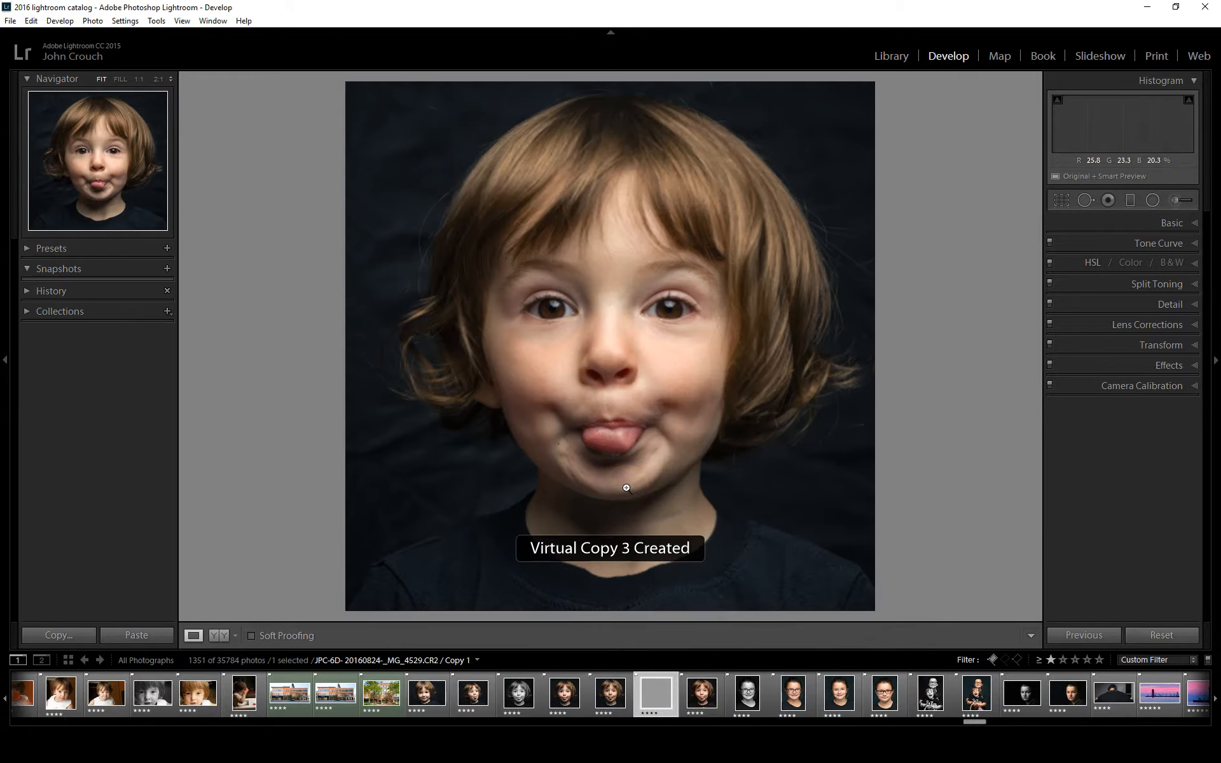
{"action": "left_click", "coordinate": [665, 692]}
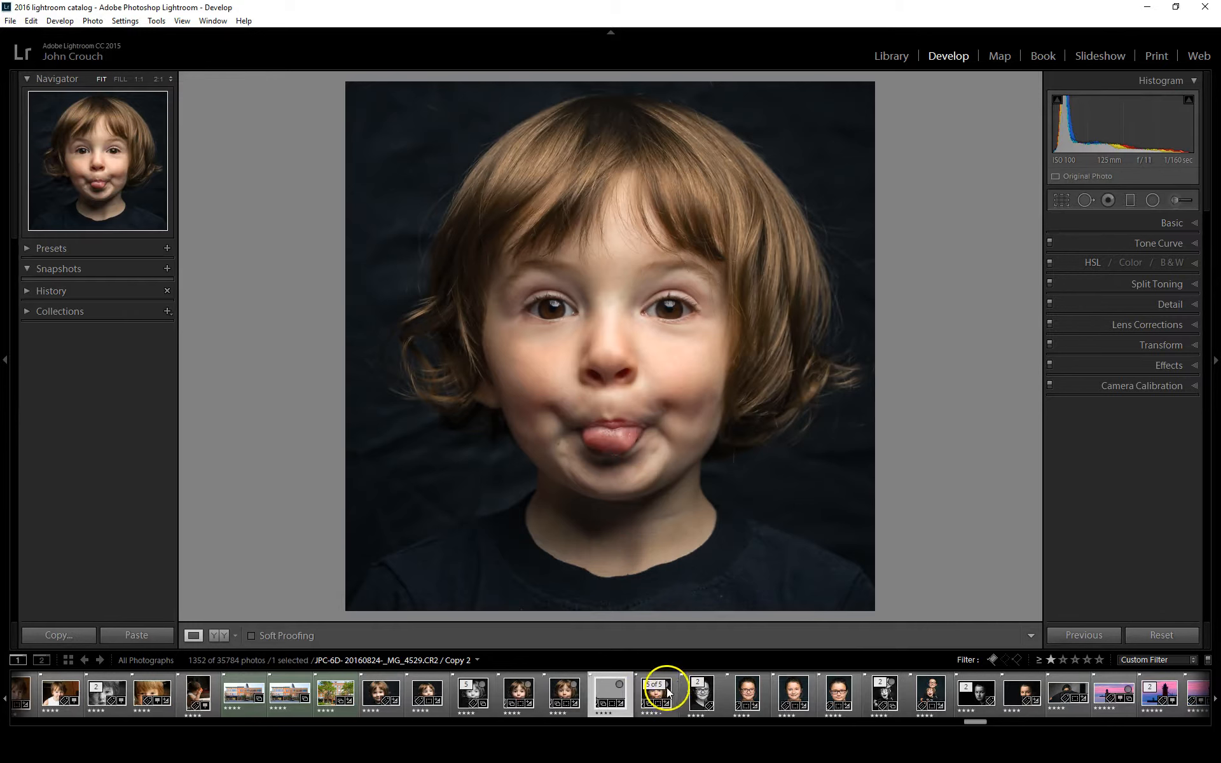
{"action": "left_click", "coordinate": [1170, 223]}
{"action": "left_click", "coordinate": [1170, 240]}
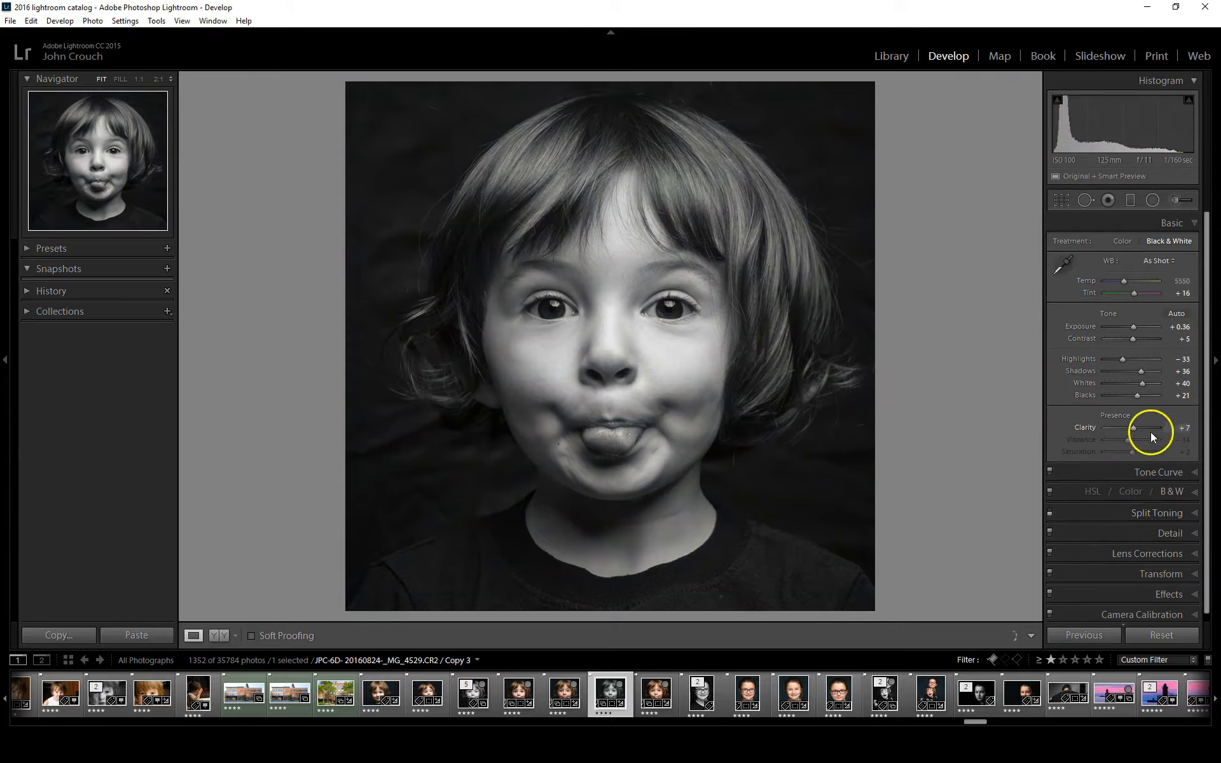
Adjust the copy's black and white mix, with red at +2, orange at +22 and yellow at +64
{"action": "left_click", "coordinate": [1173, 491]}
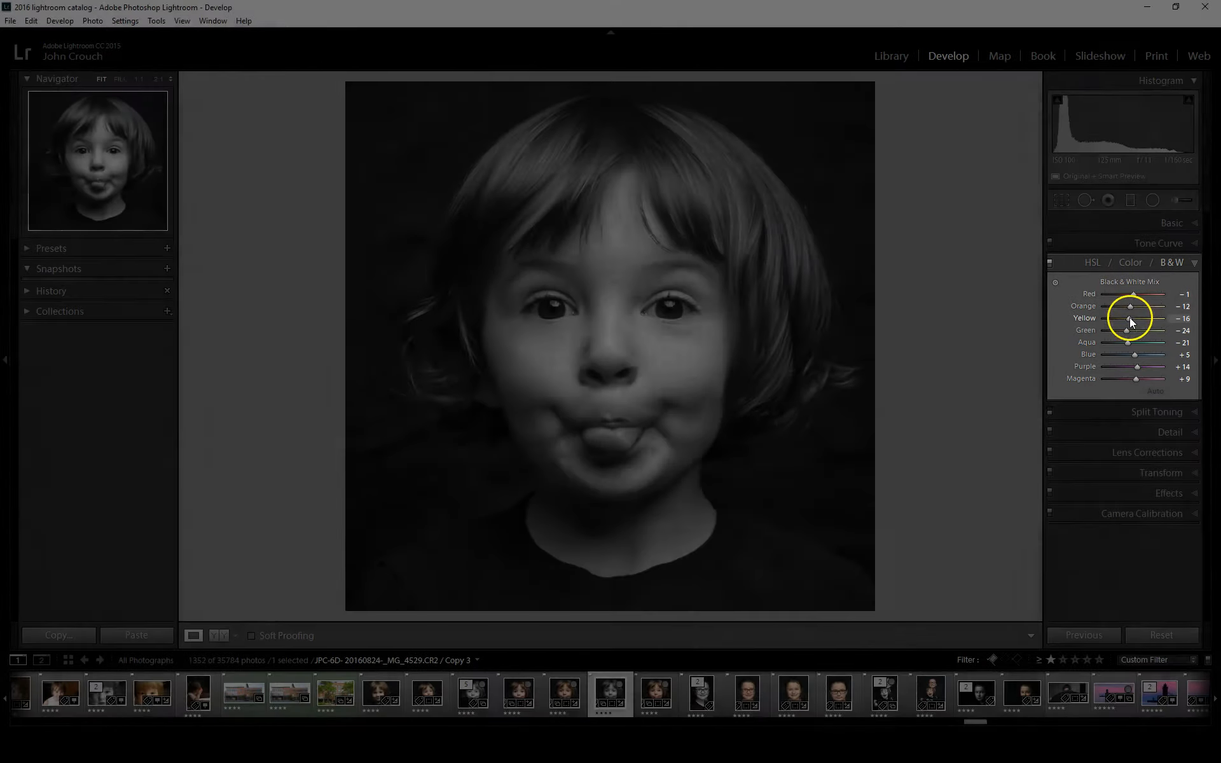
{"action": "mouse_move", "coordinate": [1129, 318]}
{"action": "left_mouse_down"}
{"action": "mouse_move", "coordinate": [1158, 317]}
{"action": "mouse_move", "coordinate": [1134, 308]}
{"action": "mouse_move", "coordinate": [1135, 296]}
{"action": "left_mouse_up"}
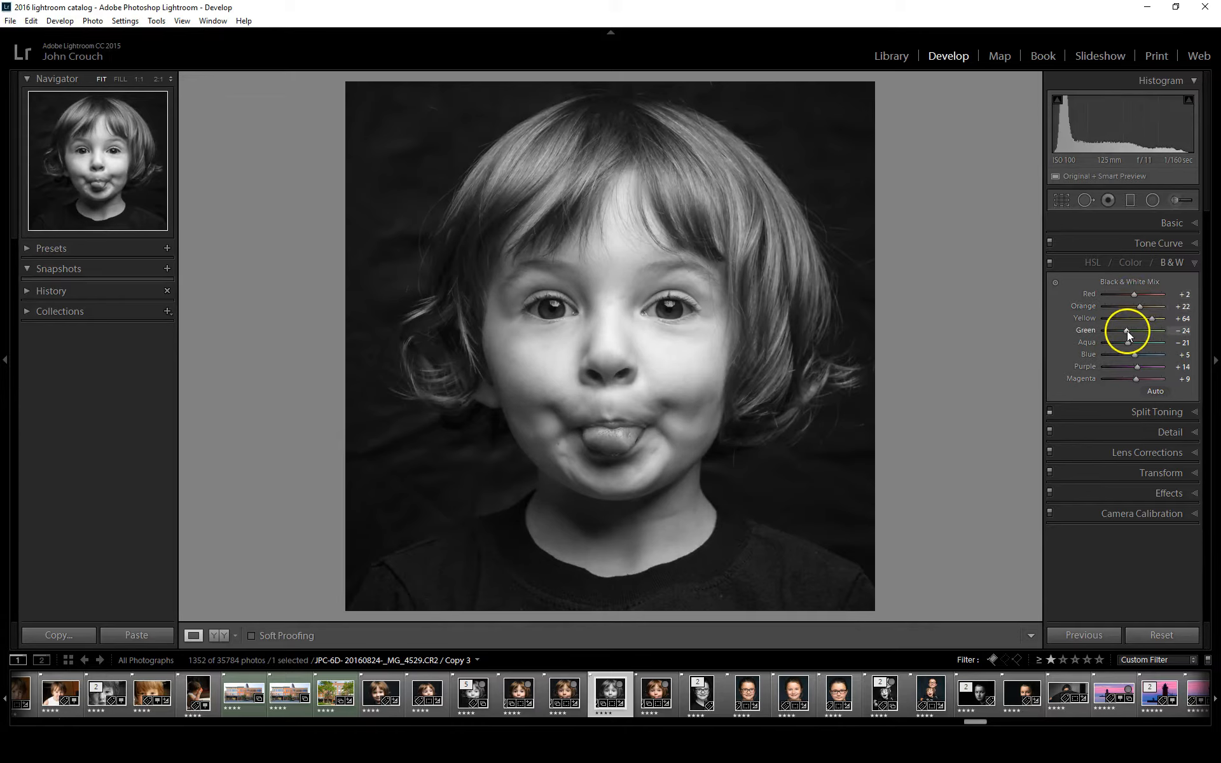
{"action": "left_click_drag", "start_coordinate": [1141, 341], "coordinate": [1137, 342]}
Select the edited color version of the portrait and compare it repeatedly with its unedited state at full view
{"action": "left_click", "coordinate": [566, 678]}
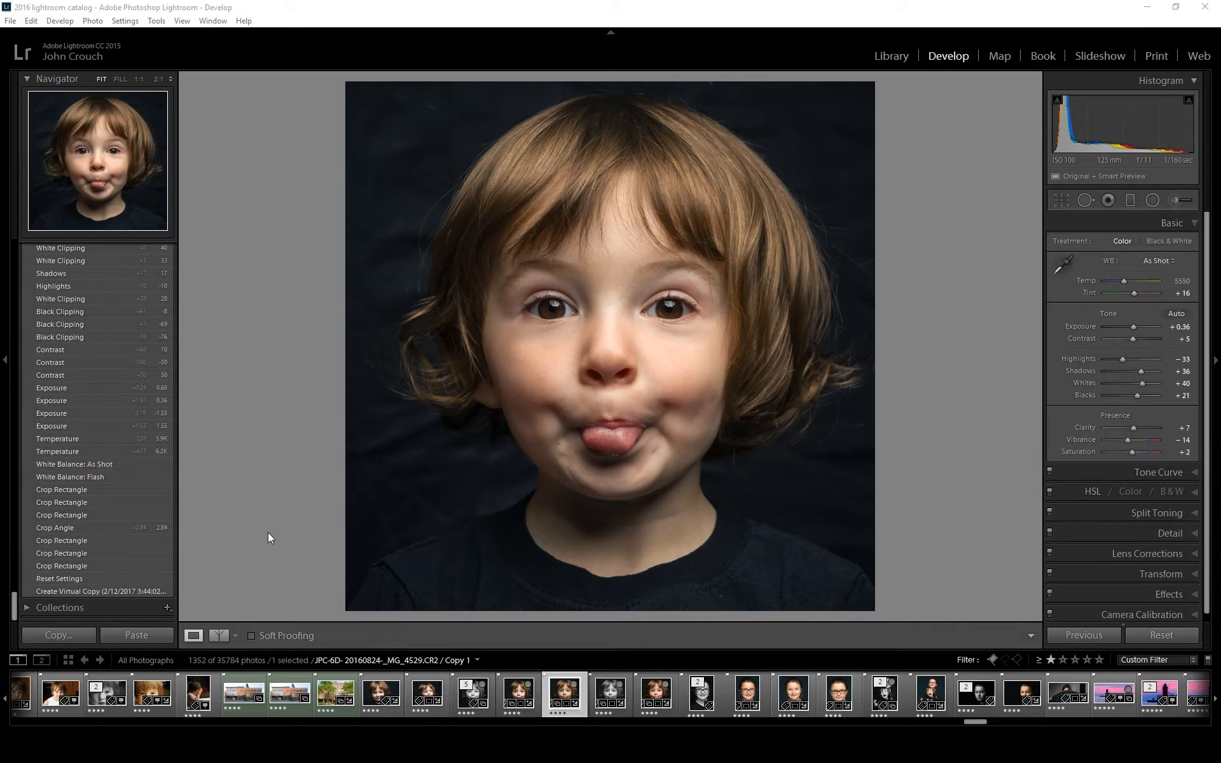
{"action": "key", "text": "backslash"}
{"action": "key", "text": "backslash"}
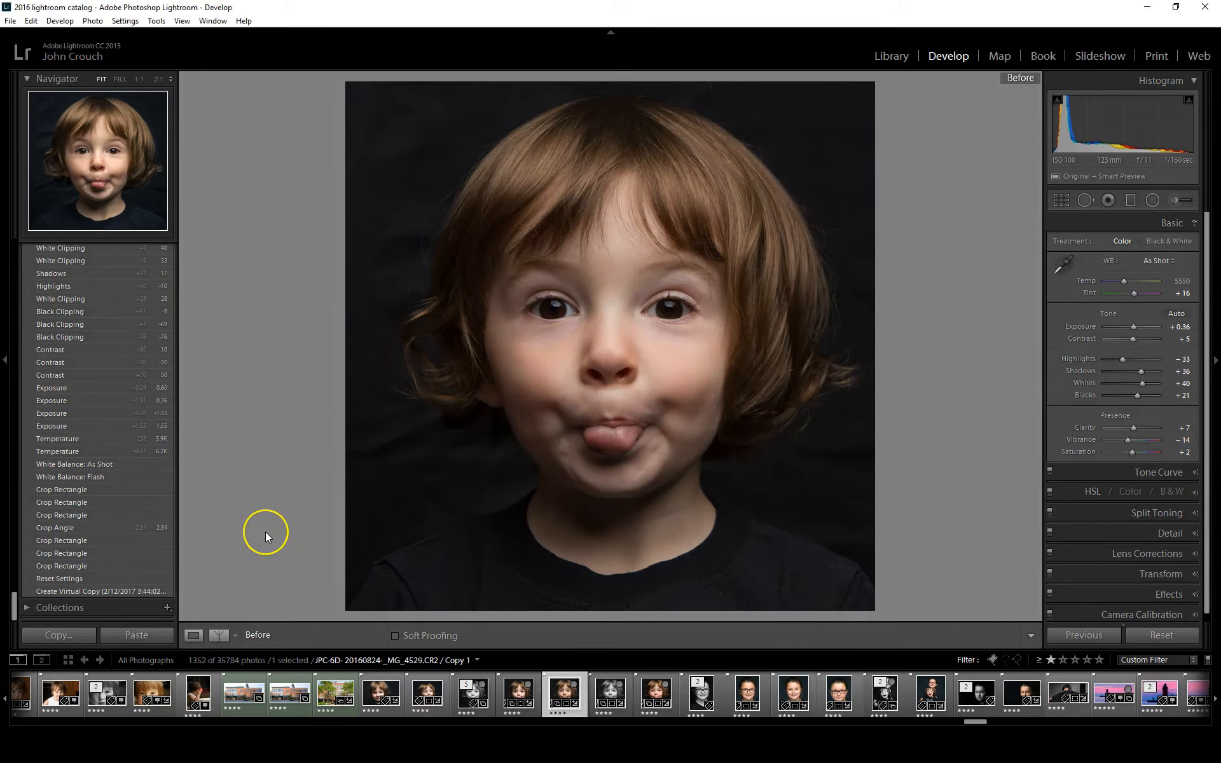
{"action": "key", "text": "backslash"}
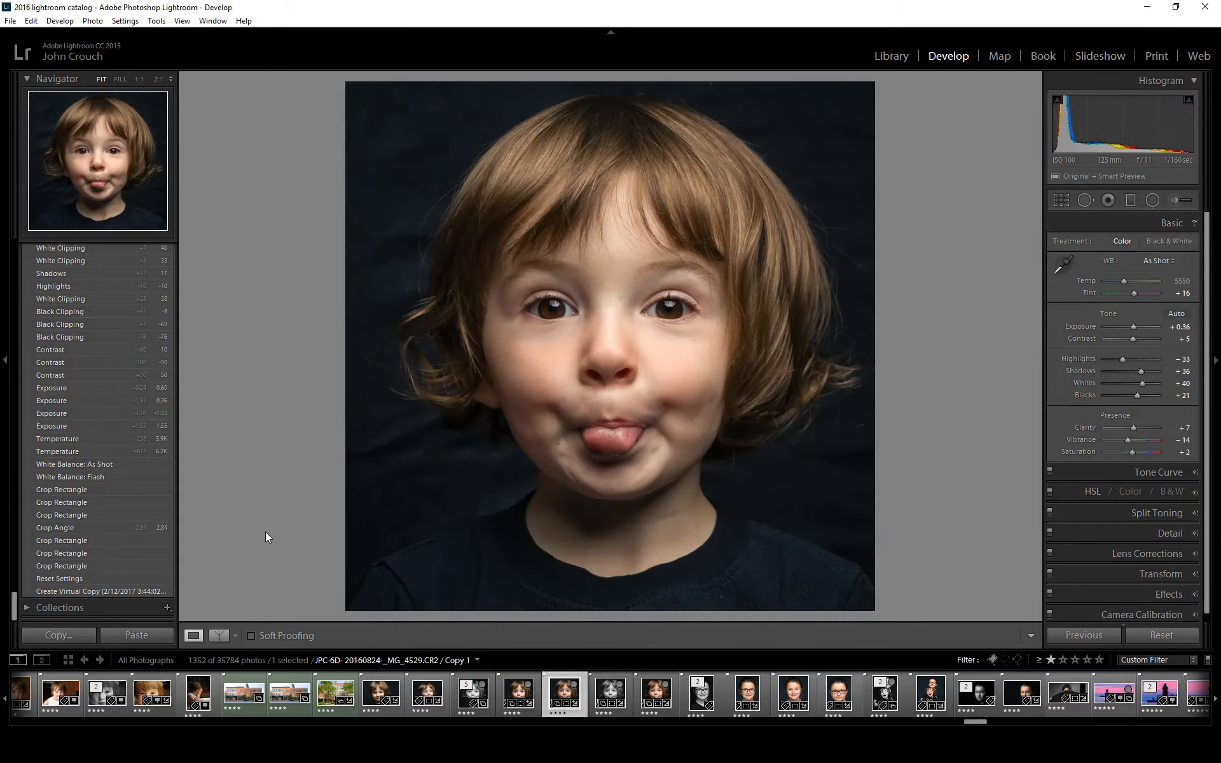
{"action": "key", "text": "backslash"}
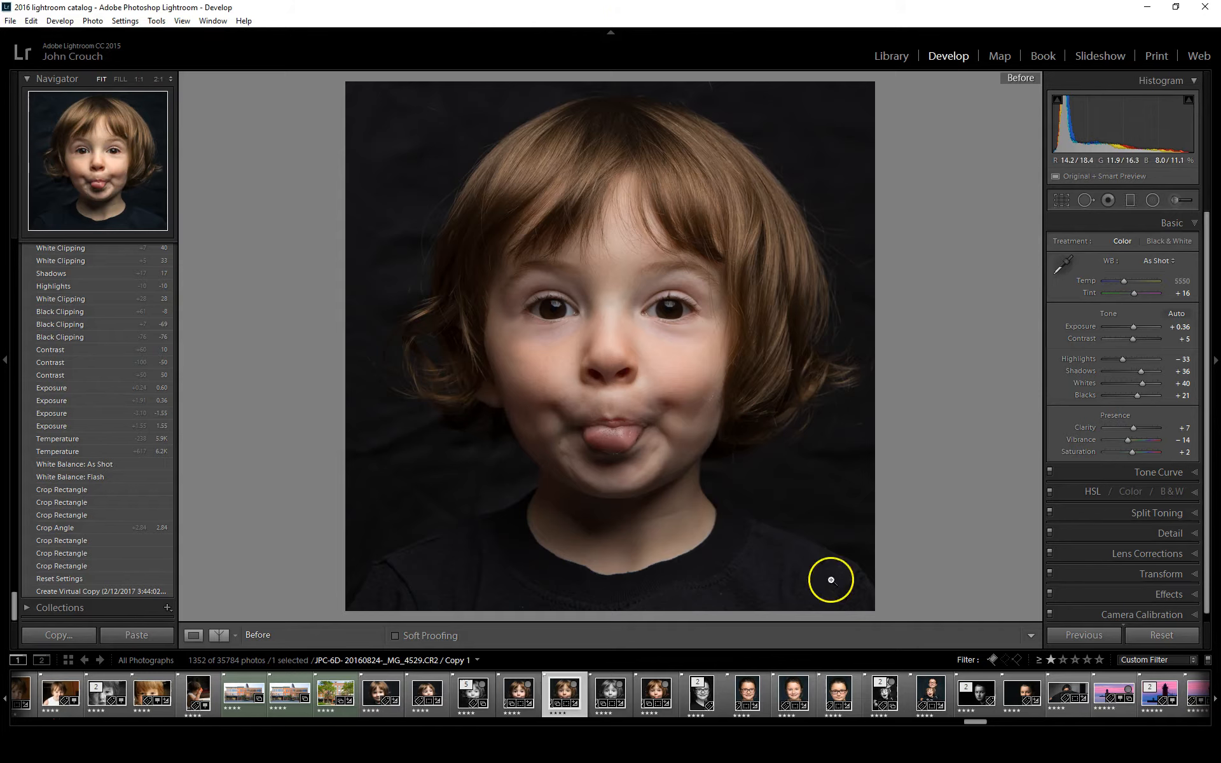
{"action": "key", "text": "backslash"}
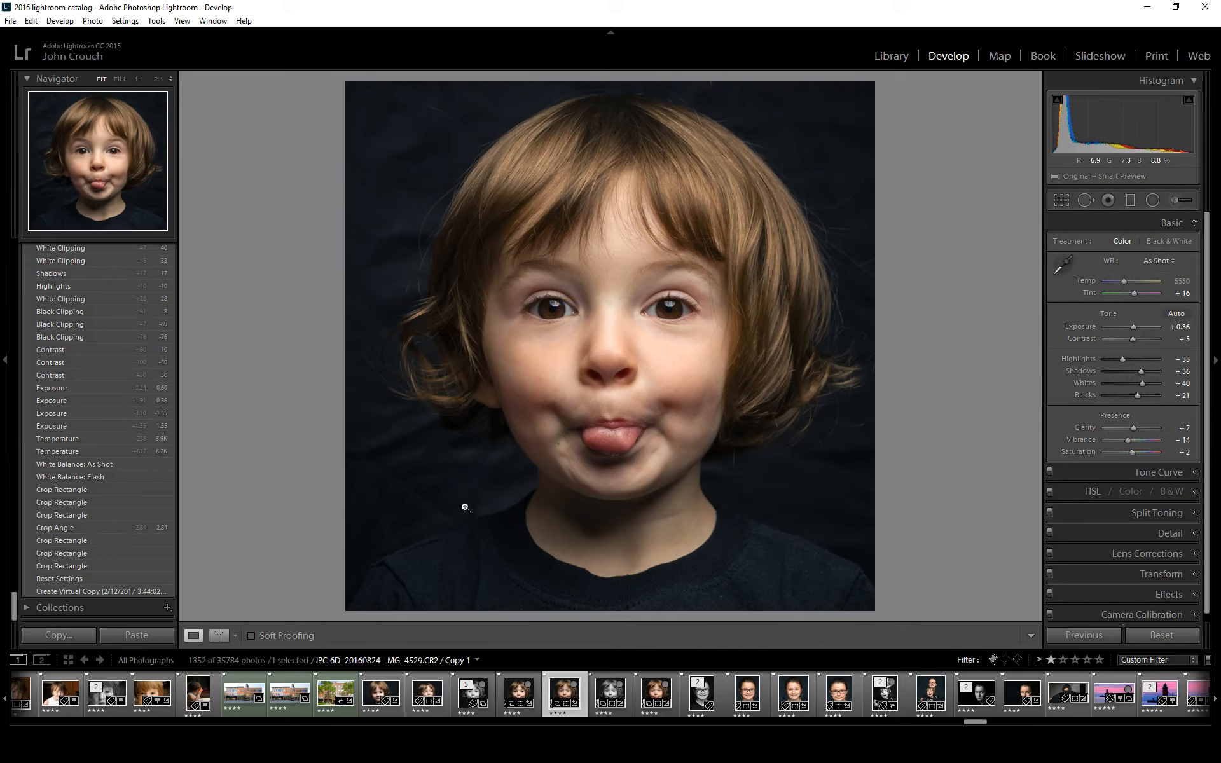
{"action": "key", "text": "backslash"}
{"action": "key", "text": "backslash"}
{"action": "key", "text": "backslash"}
{"action": "key", "text": "backslash"}
{"action": "key", "text": "backslash"}
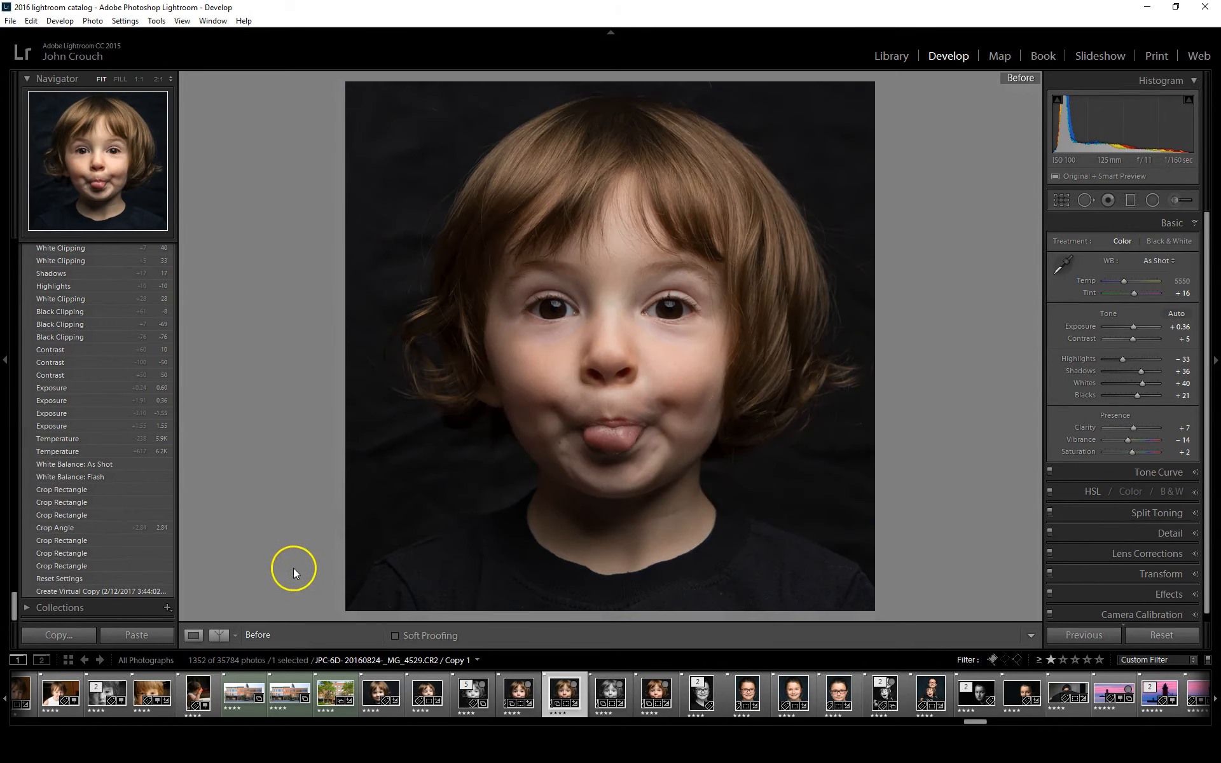
Examine the color portrait in the split, stacked and side-by-side before-and-after layouts, including a 1:1 comparison of one eye
{"action": "left_click", "coordinate": [215, 634]}
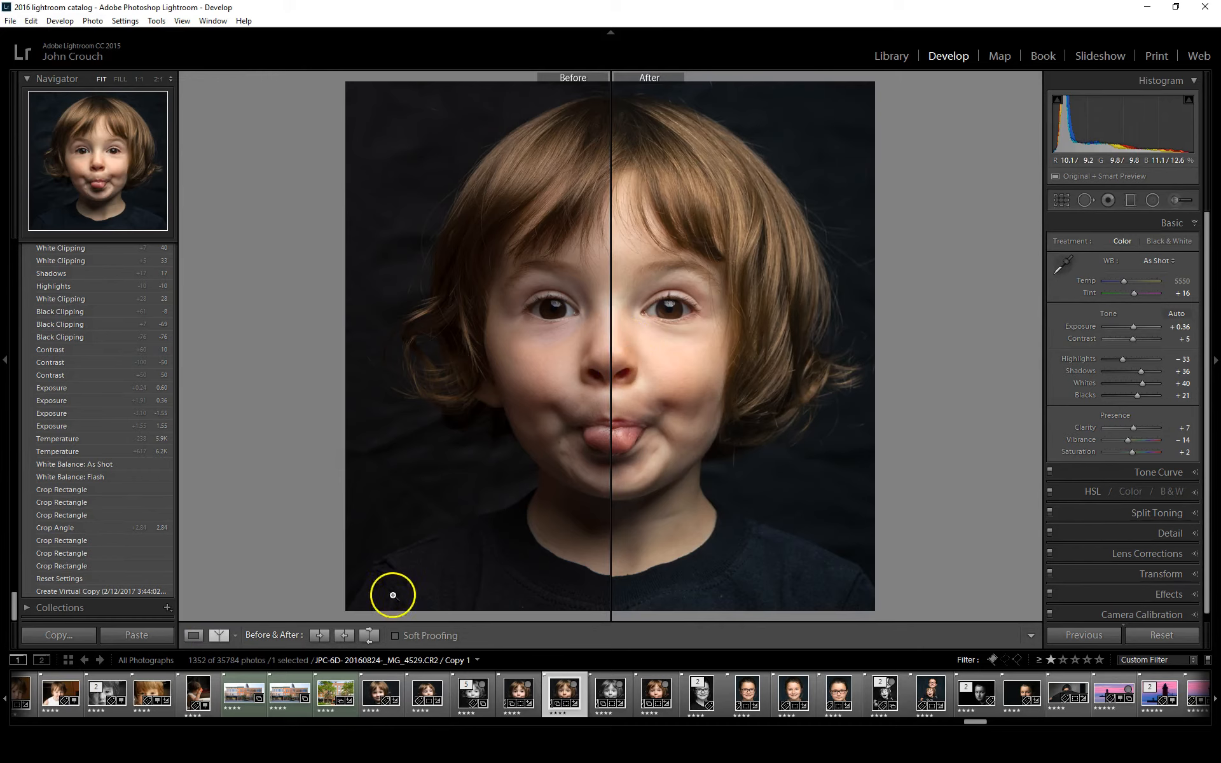
{"action": "left_click", "coordinate": [220, 638]}
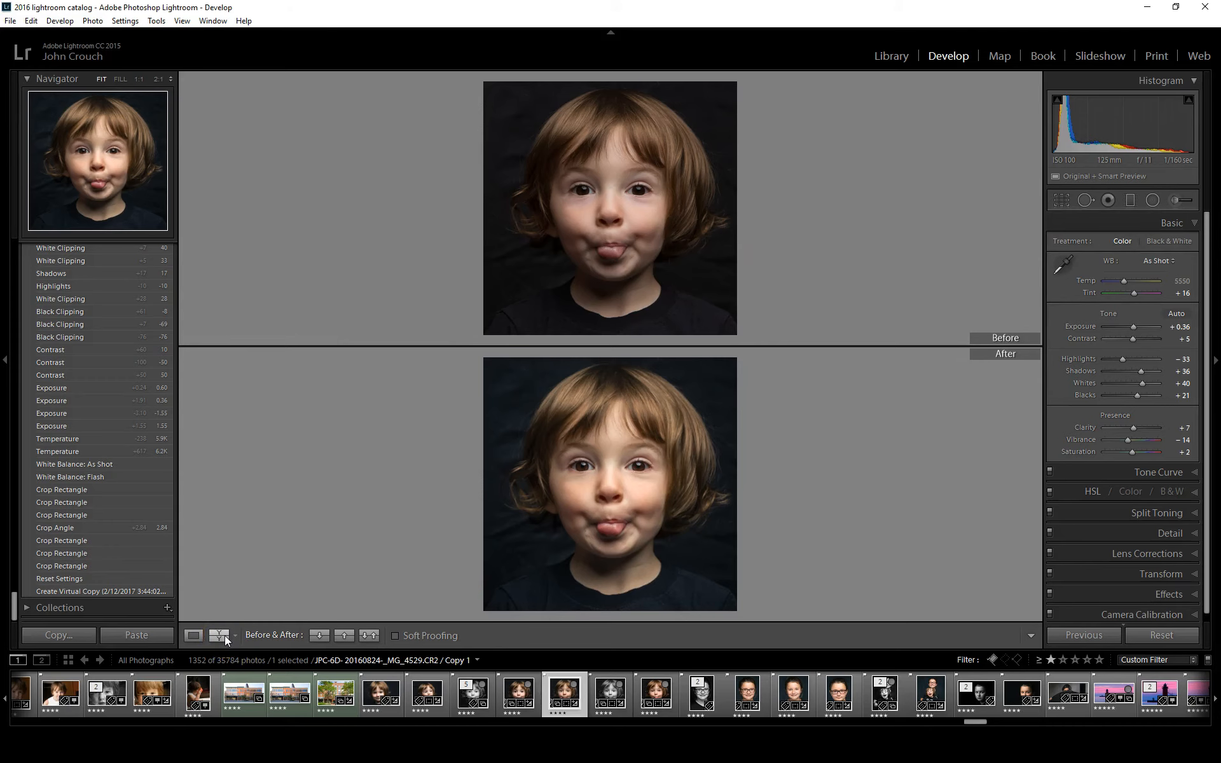
{"action": "left_click", "coordinate": [224, 635]}
{"action": "left_click", "coordinate": [224, 636]}
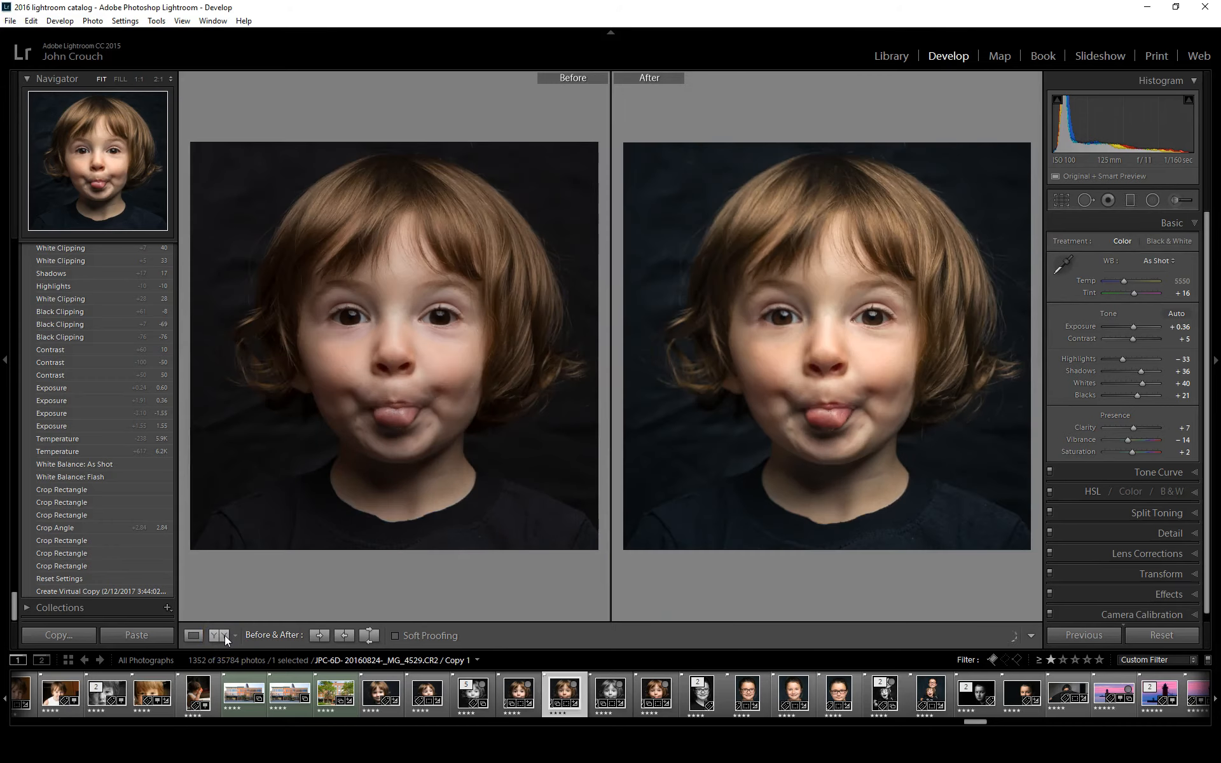
{"action": "left_click", "coordinate": [446, 317]}
{"action": "left_click_drag", "start_coordinate": [464, 319], "coordinate": [445, 319]}
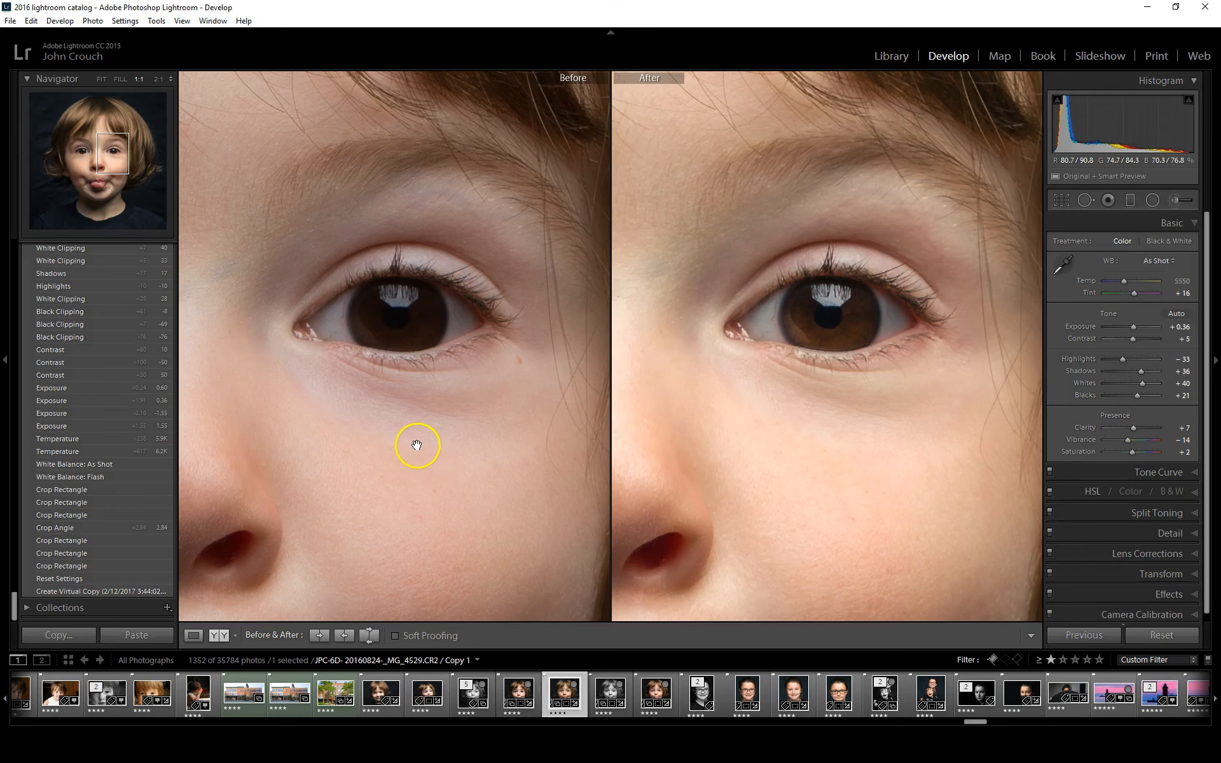
{"action": "left_click", "coordinate": [391, 410]}
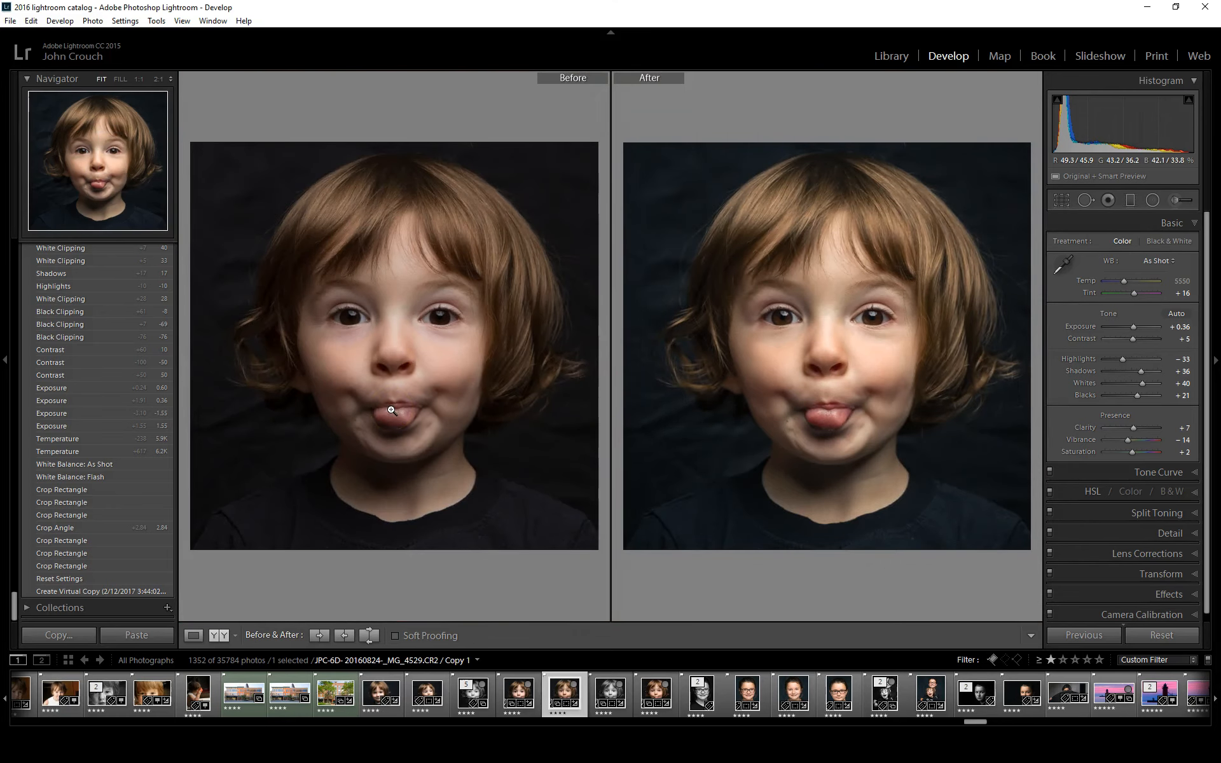
{"action": "left_click", "coordinate": [222, 637]}
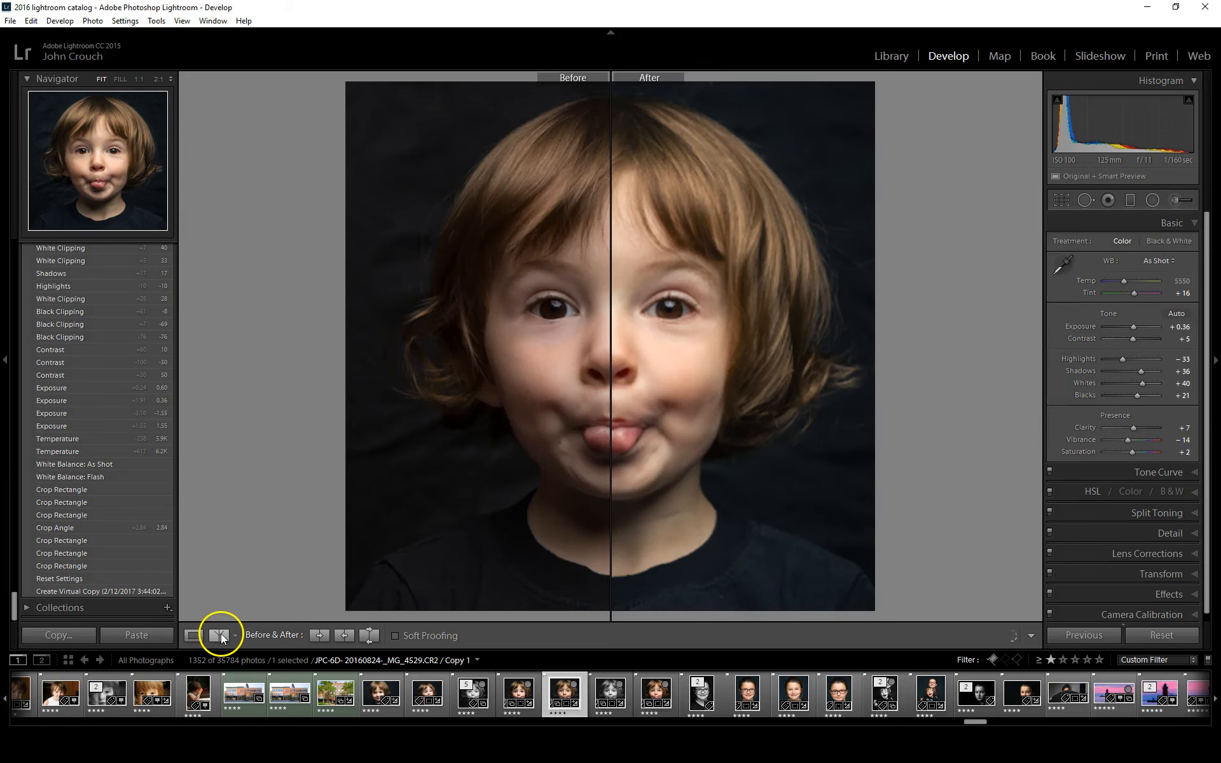